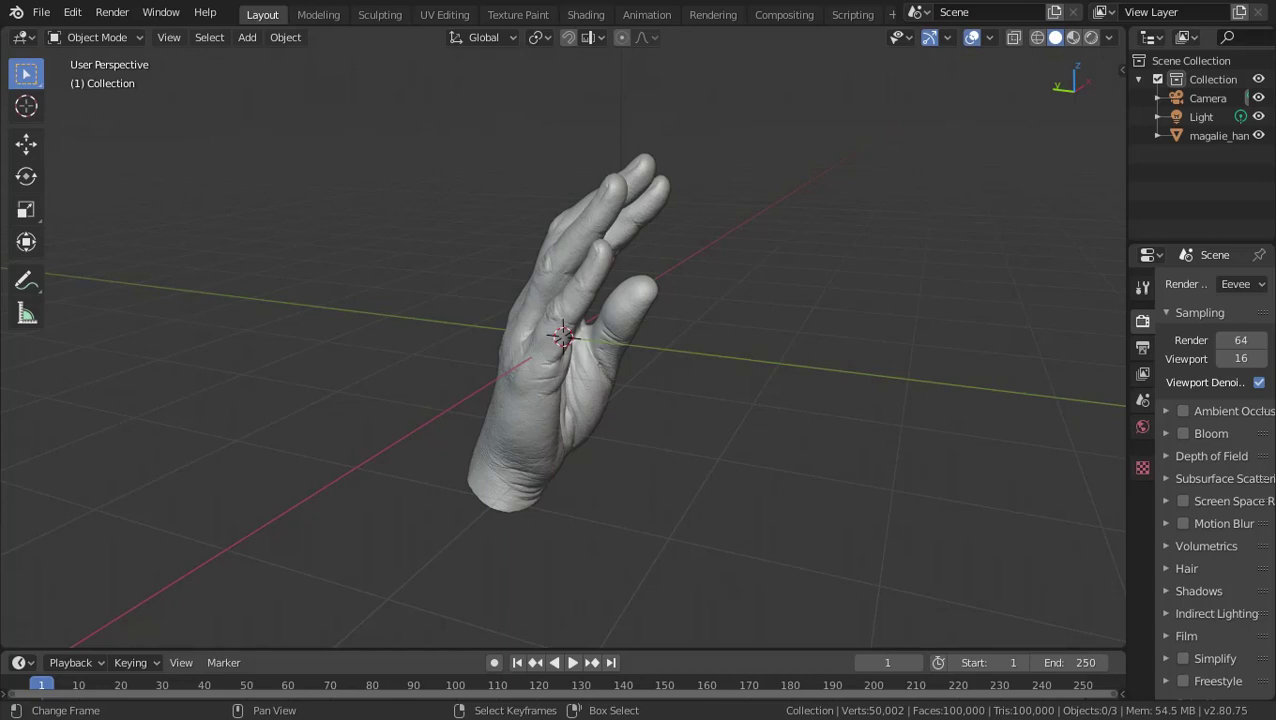
Maximize the 3D viewport with Ctrl+Space and frame the scanned hand sculpt up close.
mouse_move(376, 352)
middle_down()
mouse_move(889, 347)
mouse_move(934, 379)
middle_up()
scroll(934, 379, up, 3)
key(ctrl+space)
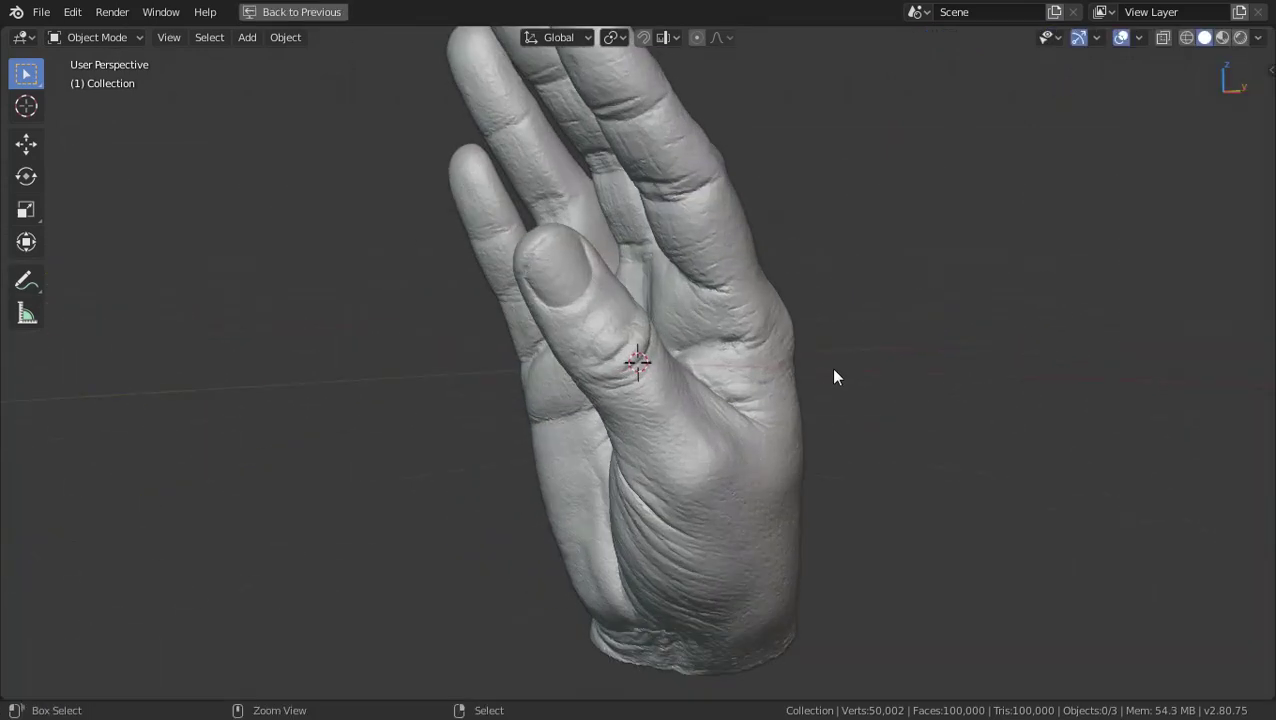
mouse_move(835, 376)
middle_down()
mouse_move(792, 413)
mouse_move(819, 503)
mouse_move(772, 504)
middle_up()
scroll(792, 413, down, 2)
Hide the tool shelf, paste the green low-poly hand, and view it in Right Orthographic.
key(t)
key(ctrl+v)
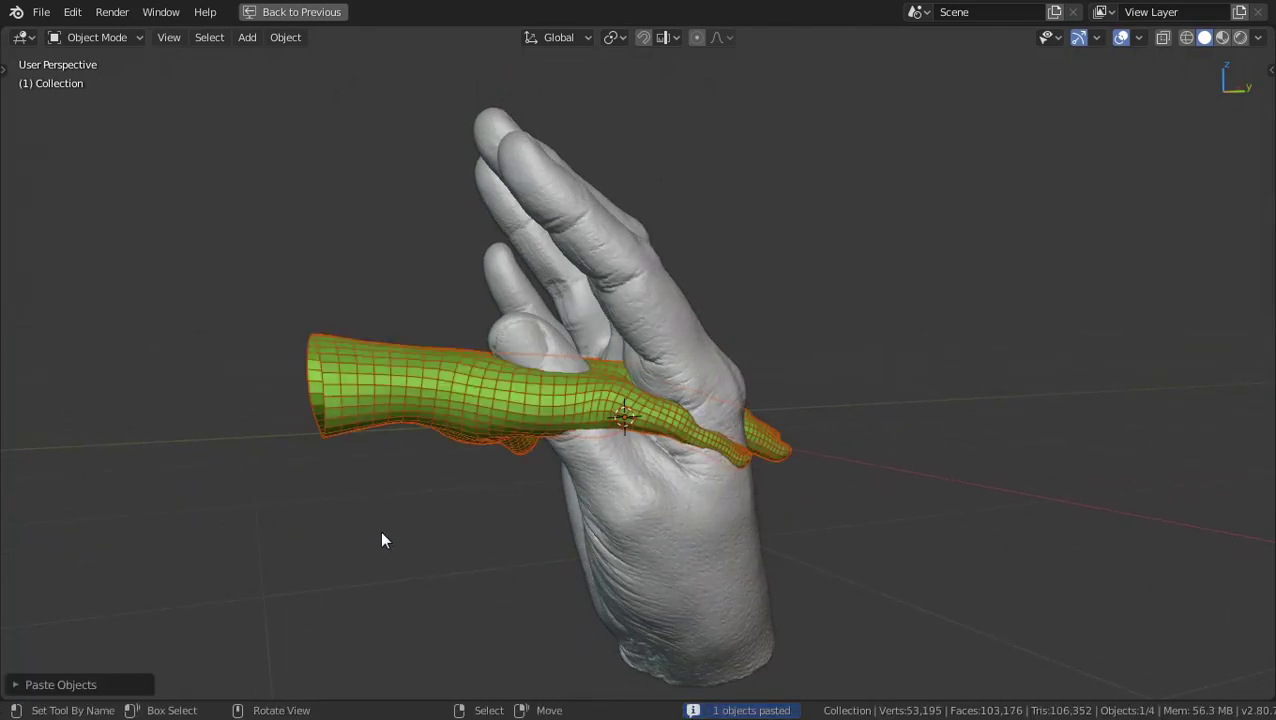
click(393, 398)
key(KP_3)
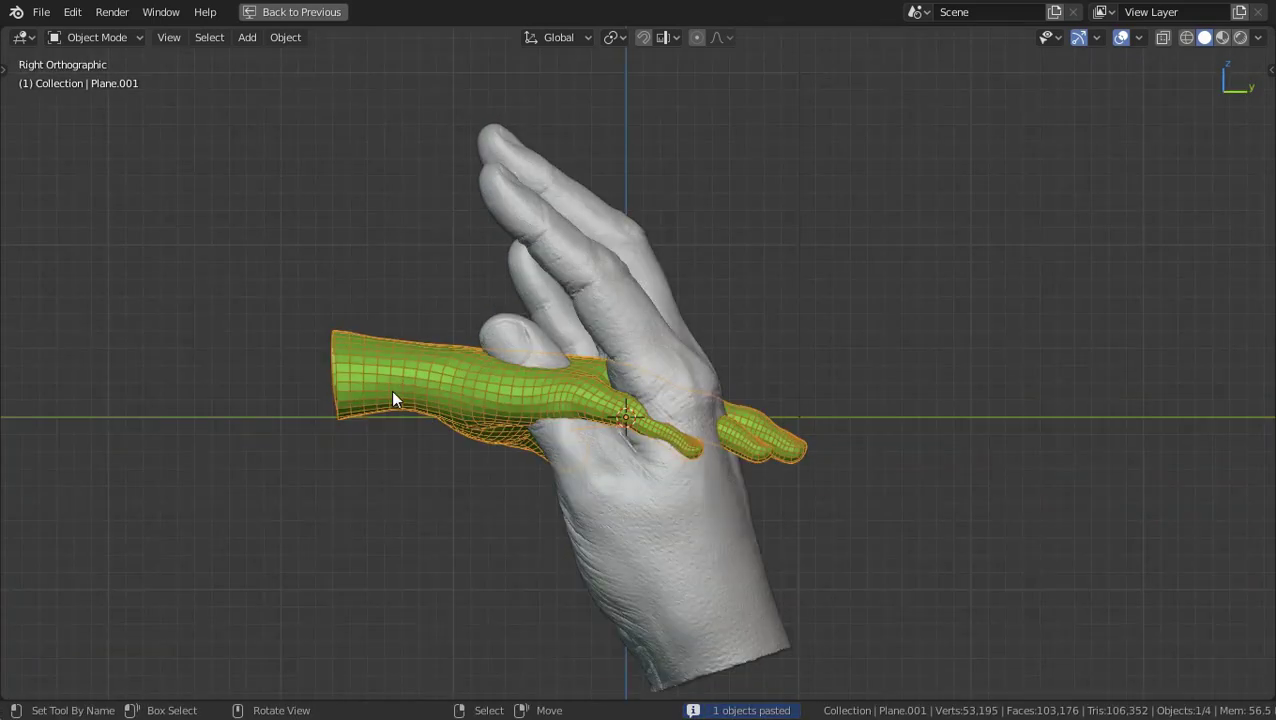
Move the green hand to the right of the scan, rotate it upright and scale it up.
key(g)
click(889, 347)
key(r)
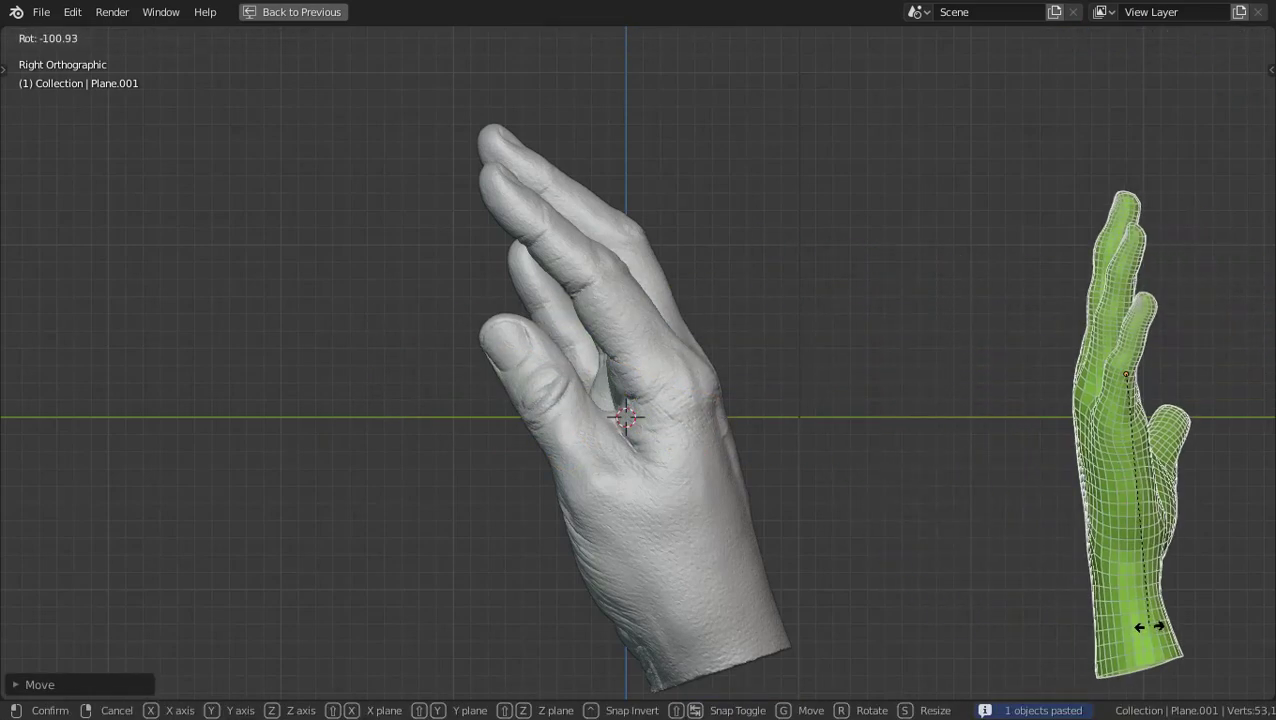
click(1225, 600)
key(g)
click(1130, 400)
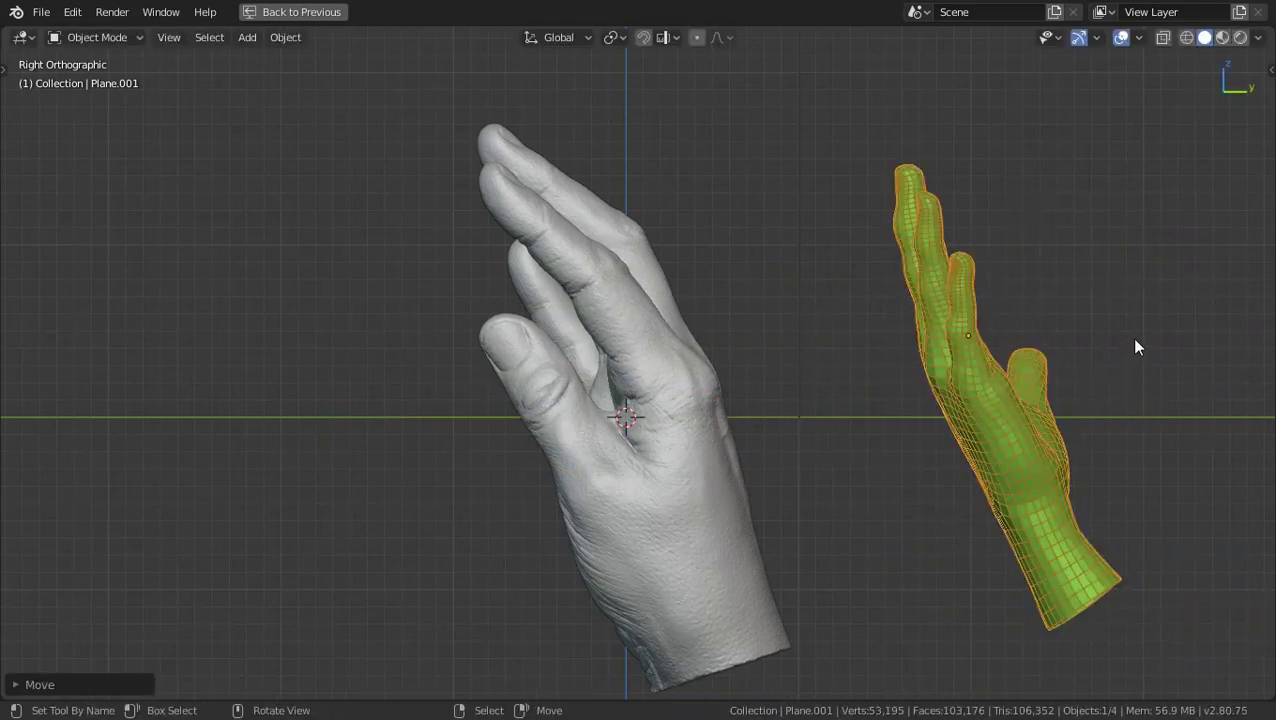
key(s)
click(1127, 389)
Rotate and tilt the green hand to roughly match the scan's pose, then reselect it.
key(r)
key(r)
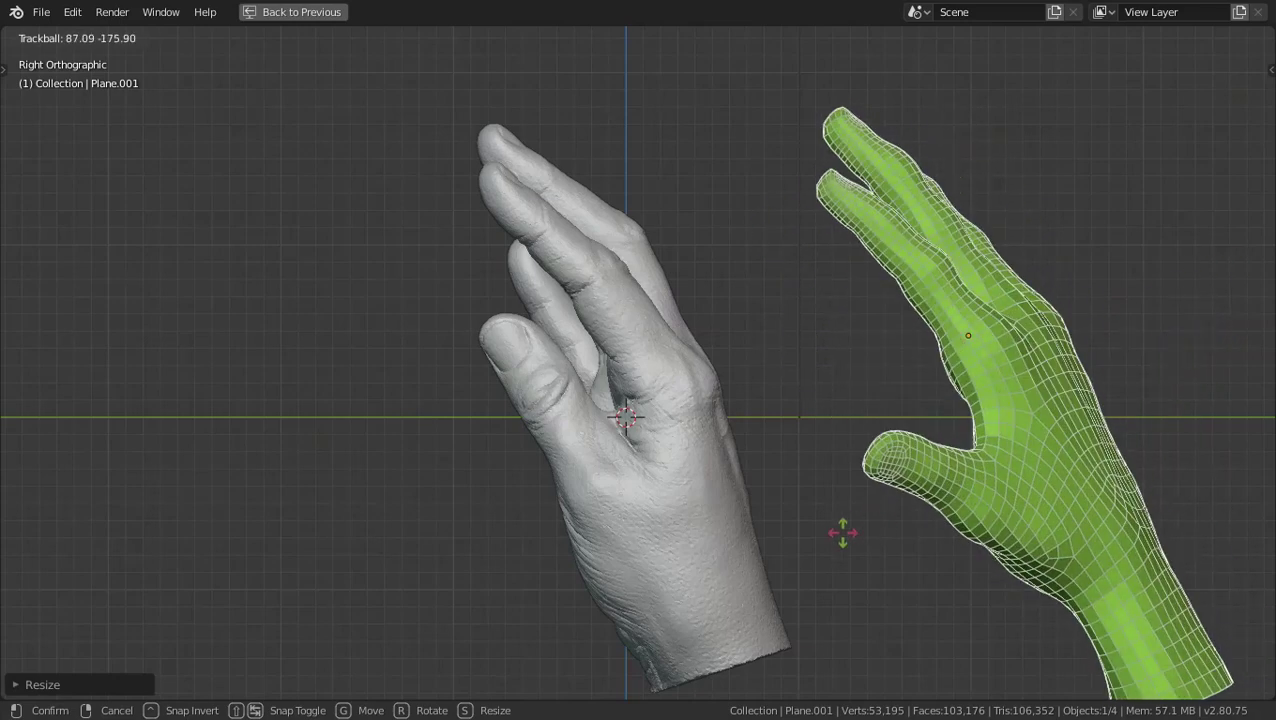
click(918, 560)
scroll(918, 560, down, 2)
shift+middle_drag(918, 560, 760, 485)
key(r)
click(944, 502)
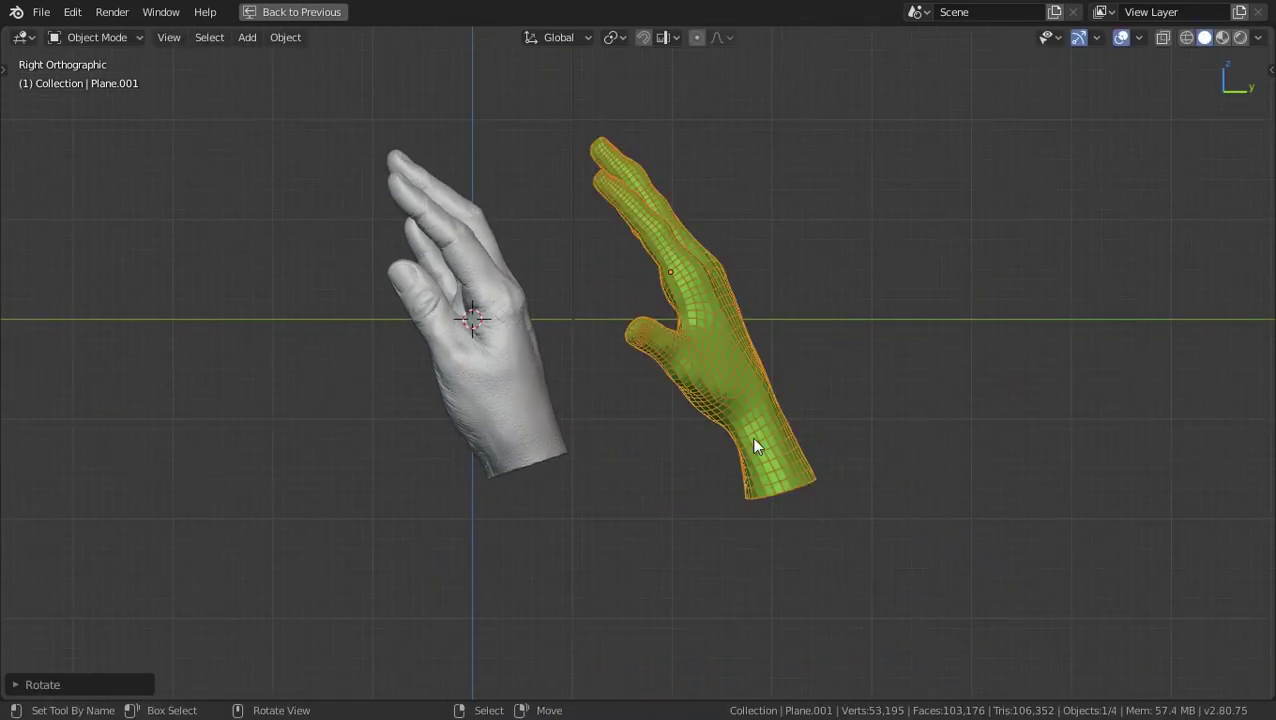
mouse_move(751, 420)
shift+middle_down()
mouse_move(819, 435)
mouse_move(632, 432)
mouse_move(743, 421)
mouse_move(632, 433)
mouse_move(710, 390)
shift+middle_up()
click(759, 413)
click(707, 393)
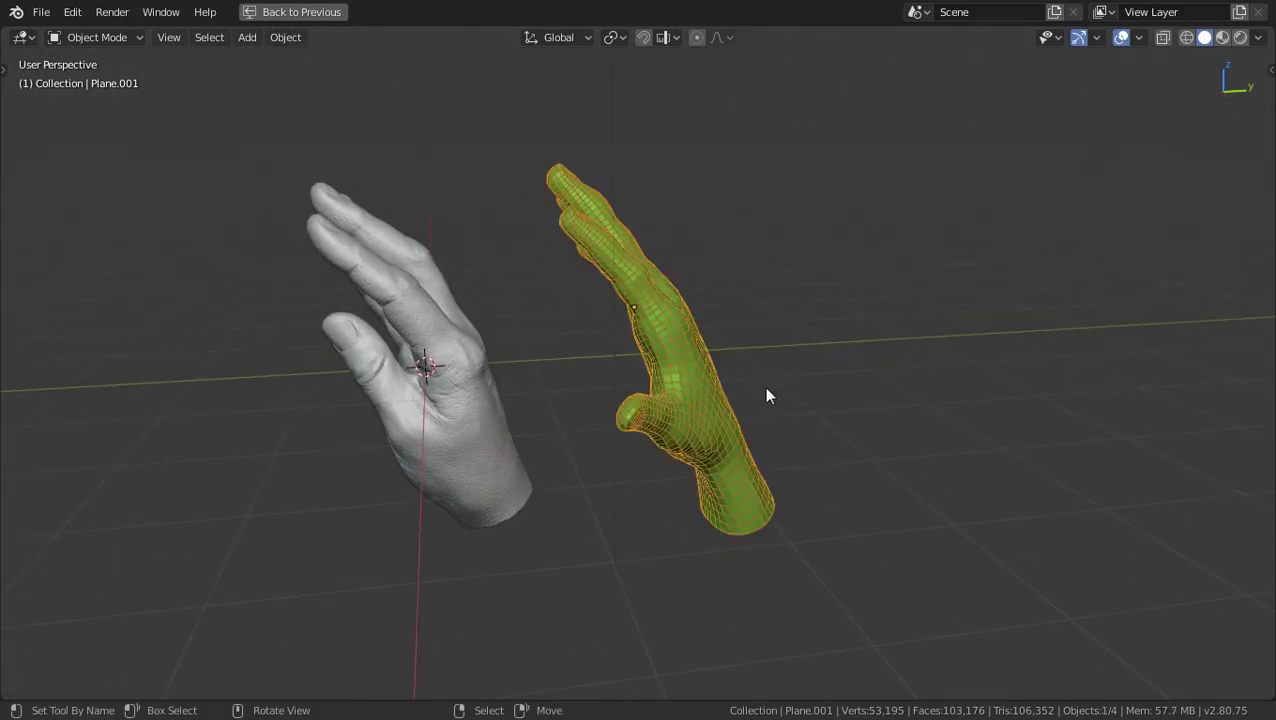
Select every green-hand vertex except the wrist band for a new vertex group, then restore the full layout.
key(Tab)
mouse_move(892, 504)
middle_down()
mouse_move(832, 393)
mouse_move(758, 415)
middle_up()
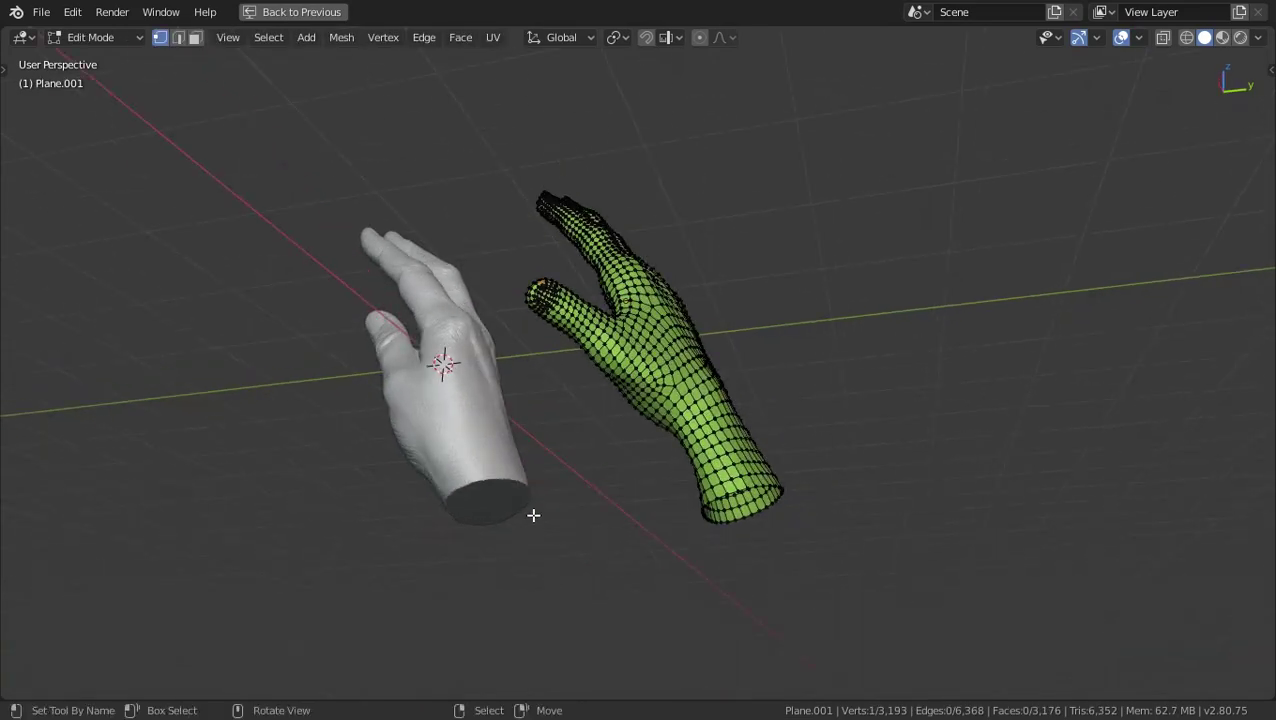
alt+click(754, 513)
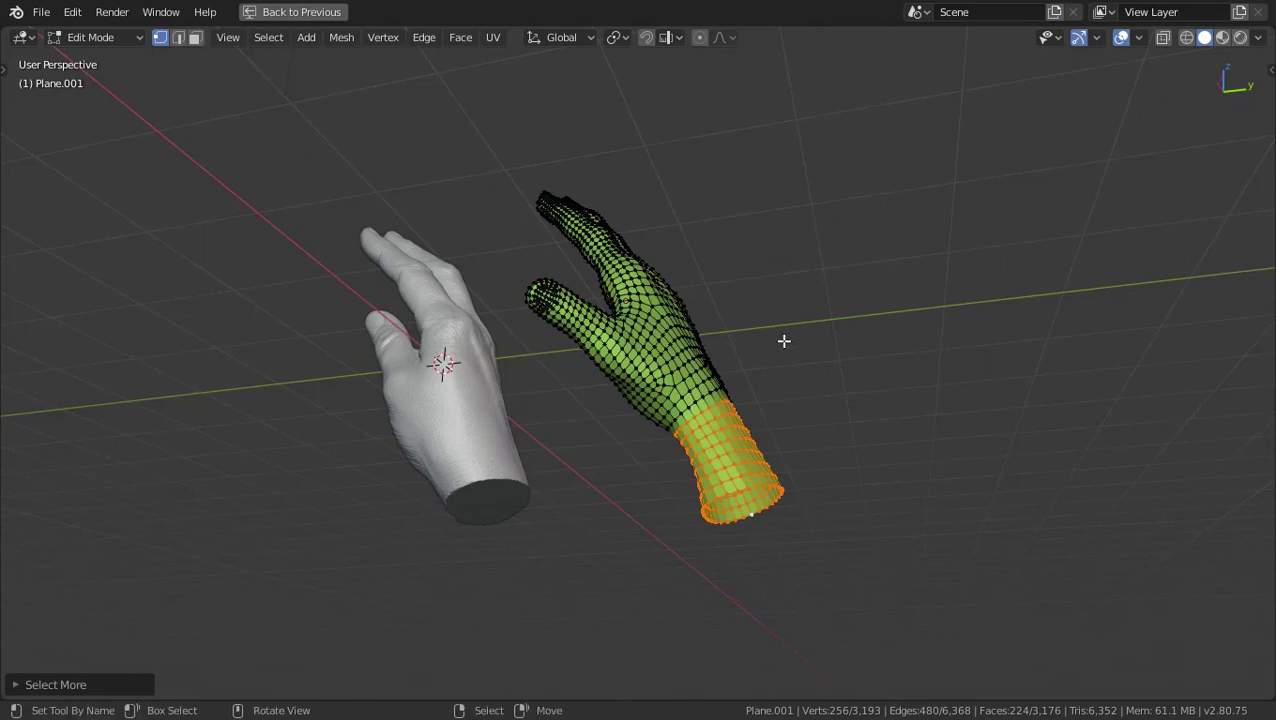
mouse_move(784, 341)
middle_down()
mouse_move(783, 381)
mouse_move(527, 433)
mouse_move(413, 401)
middle_up()
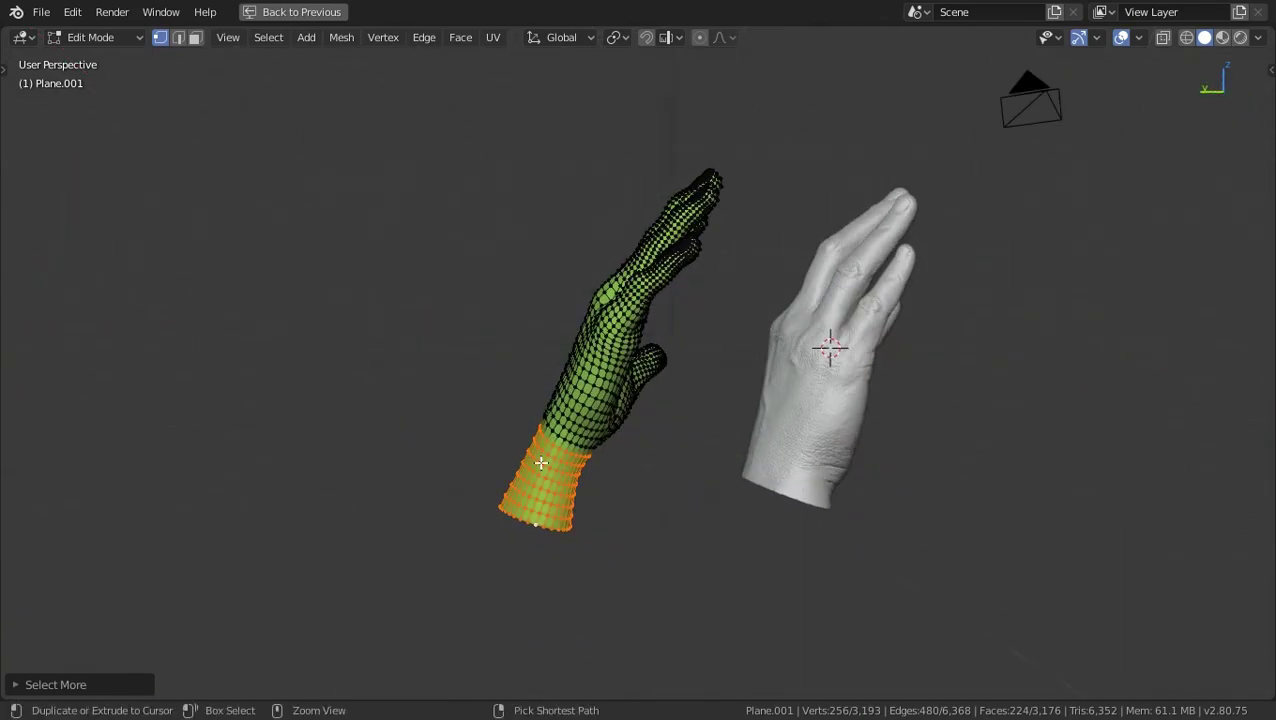
key(ctrl+i)
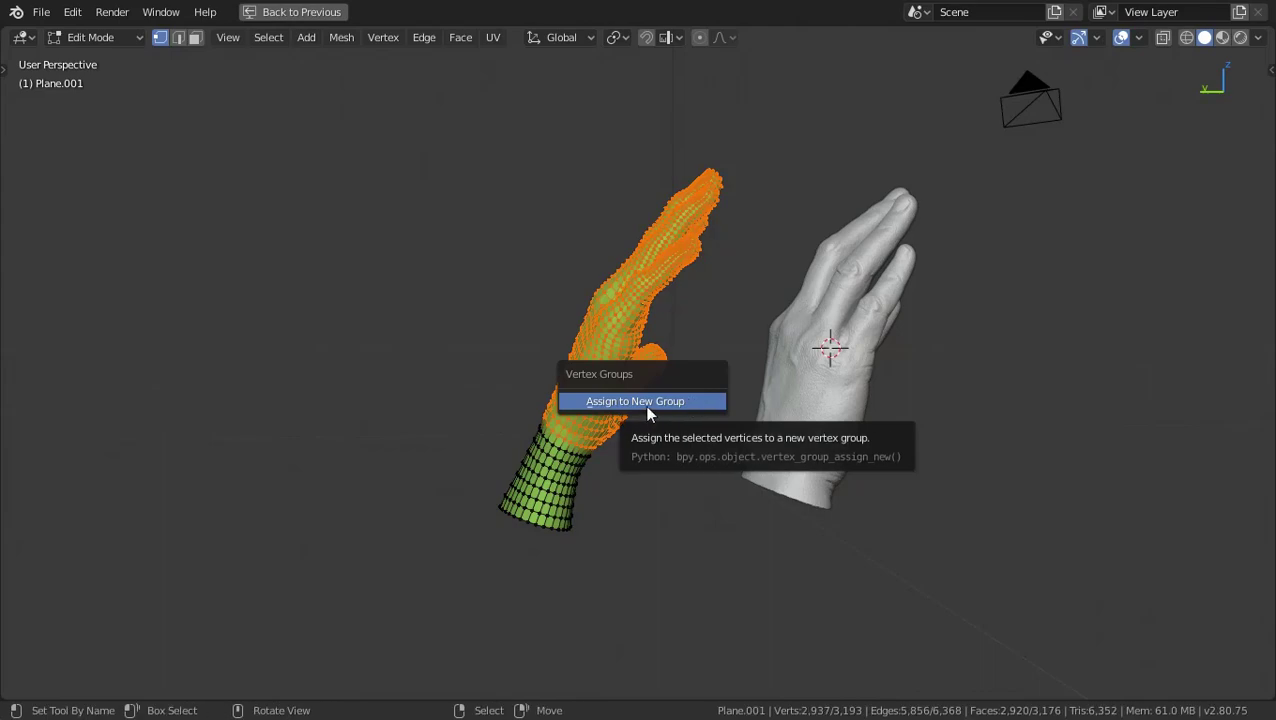
middle_drag(446, 516, 863, 538)
key(Tab)
key(ctrl+space)
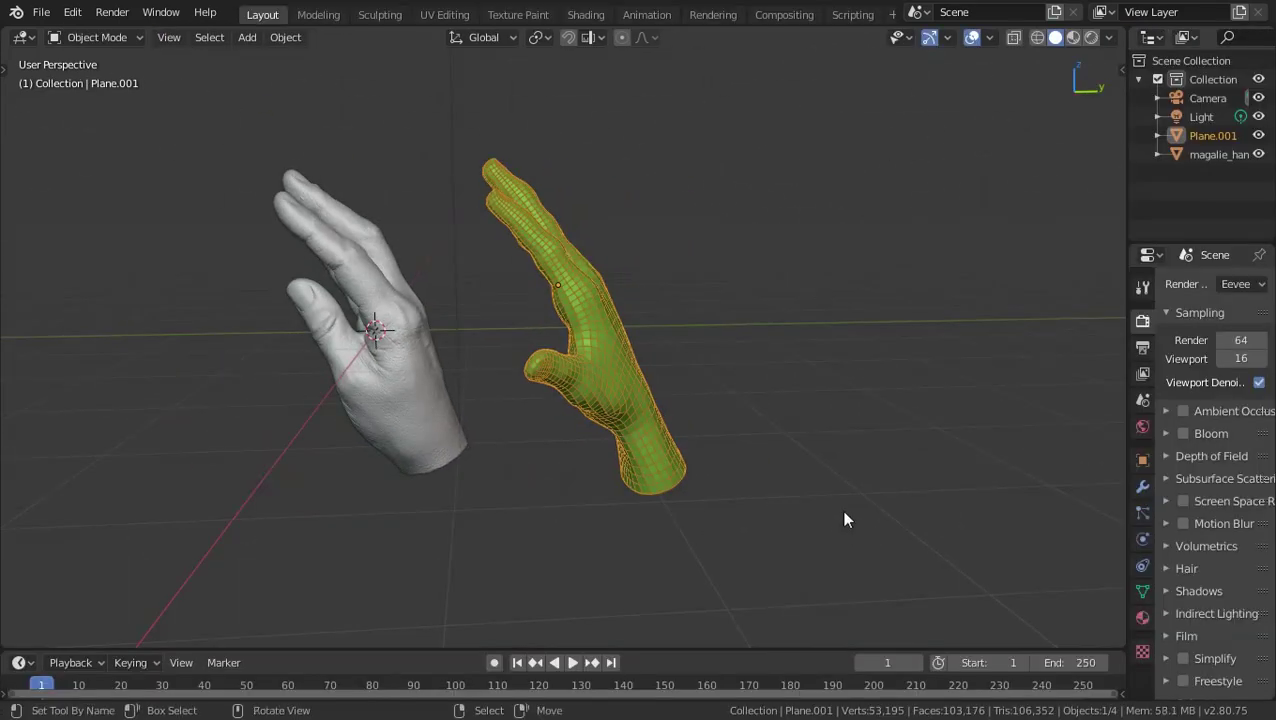
Show the green hand's Object Data properties in a wider panel and switch to Weight Paint.
click(1142, 591)
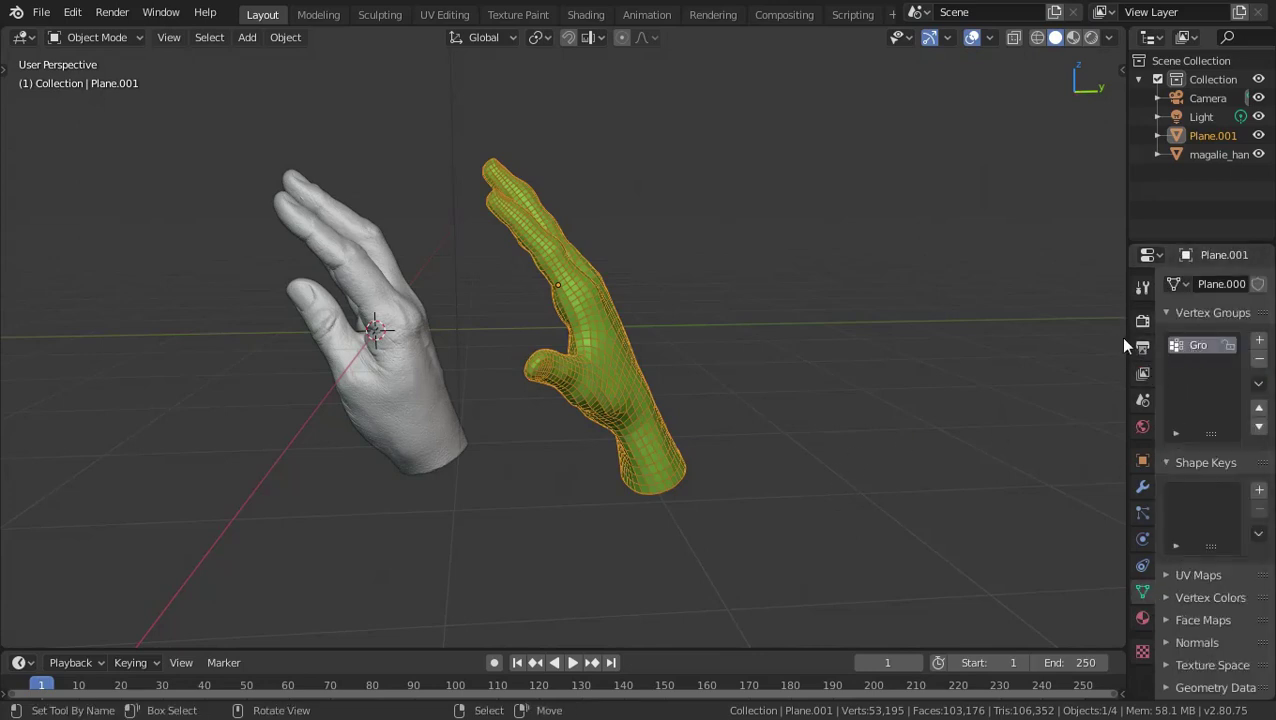
drag(1127, 340, 1063, 340)
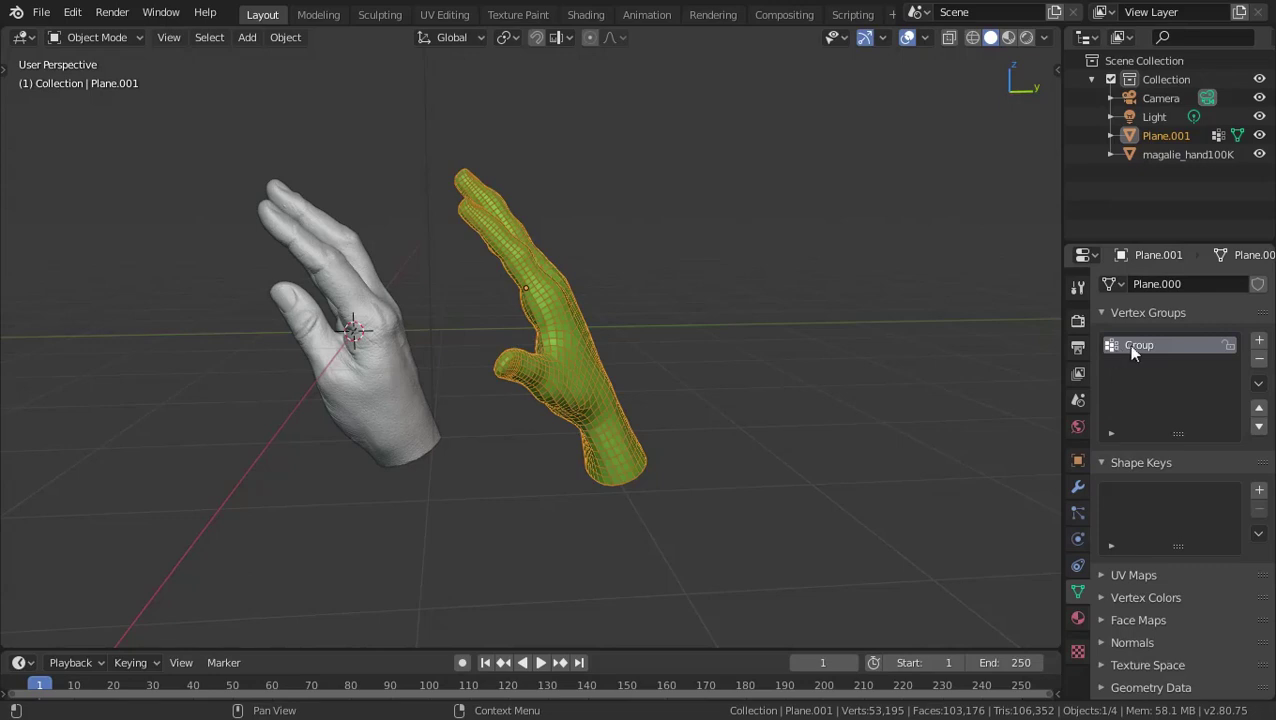
key(ctrl+Tab)
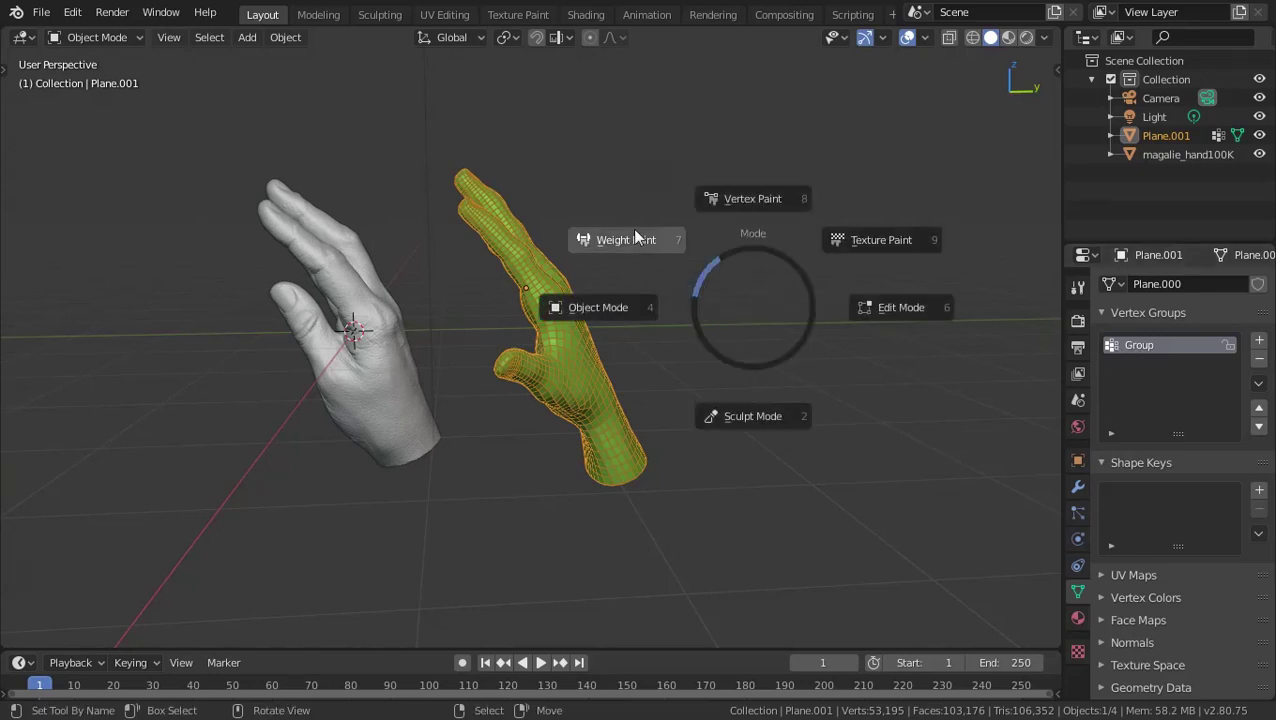
click(632, 232)
Inspect the Group weights from several angles, then return to Object Mode and deselect.
mouse_move(632, 232)
middle_down()
mouse_move(566, 360)
mouse_move(613, 455)
middle_up()
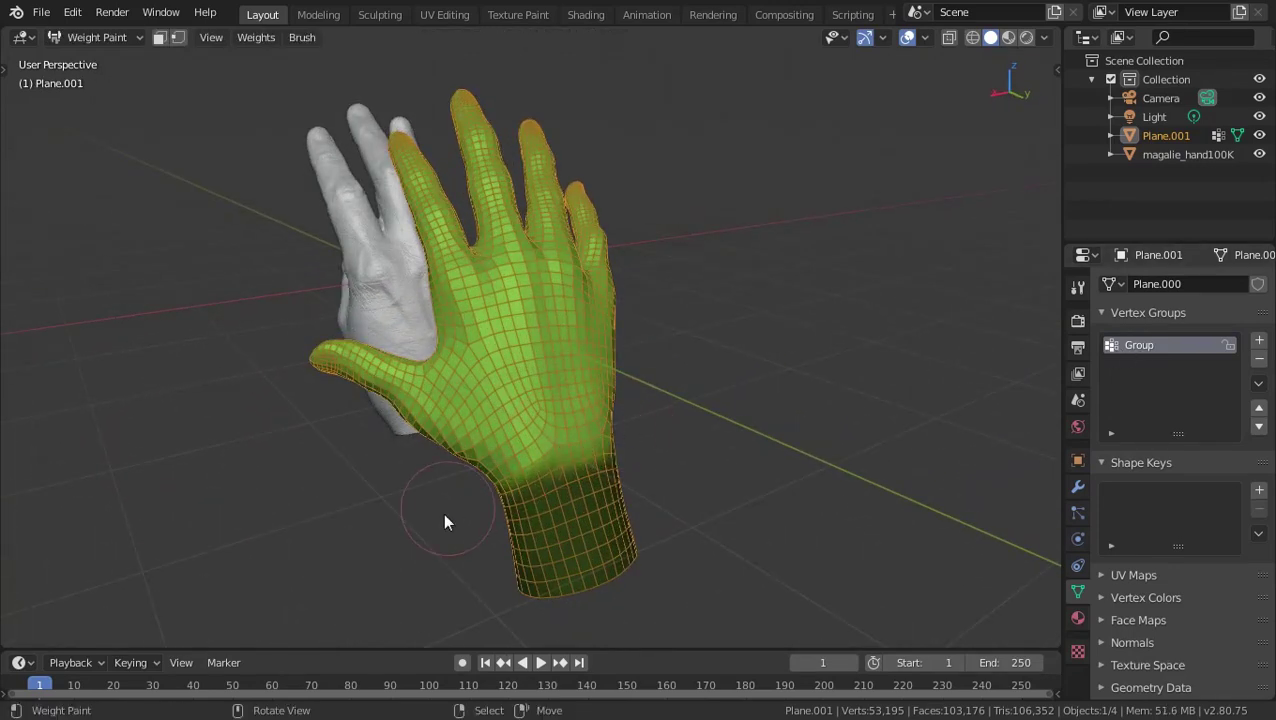
mouse_move(759, 420)
middle_down()
mouse_move(421, 359)
mouse_move(529, 481)
middle_up()
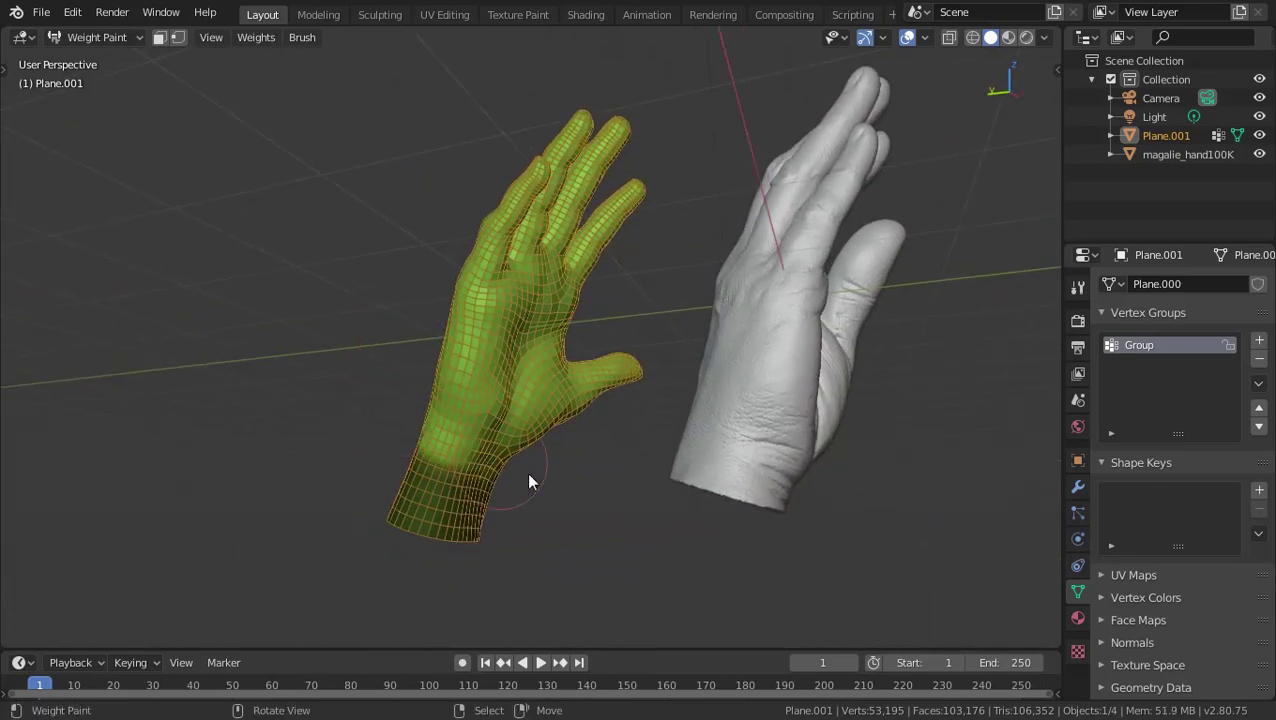
mouse_move(487, 432)
middle_down()
mouse_move(614, 427)
mouse_move(357, 461)
middle_up()
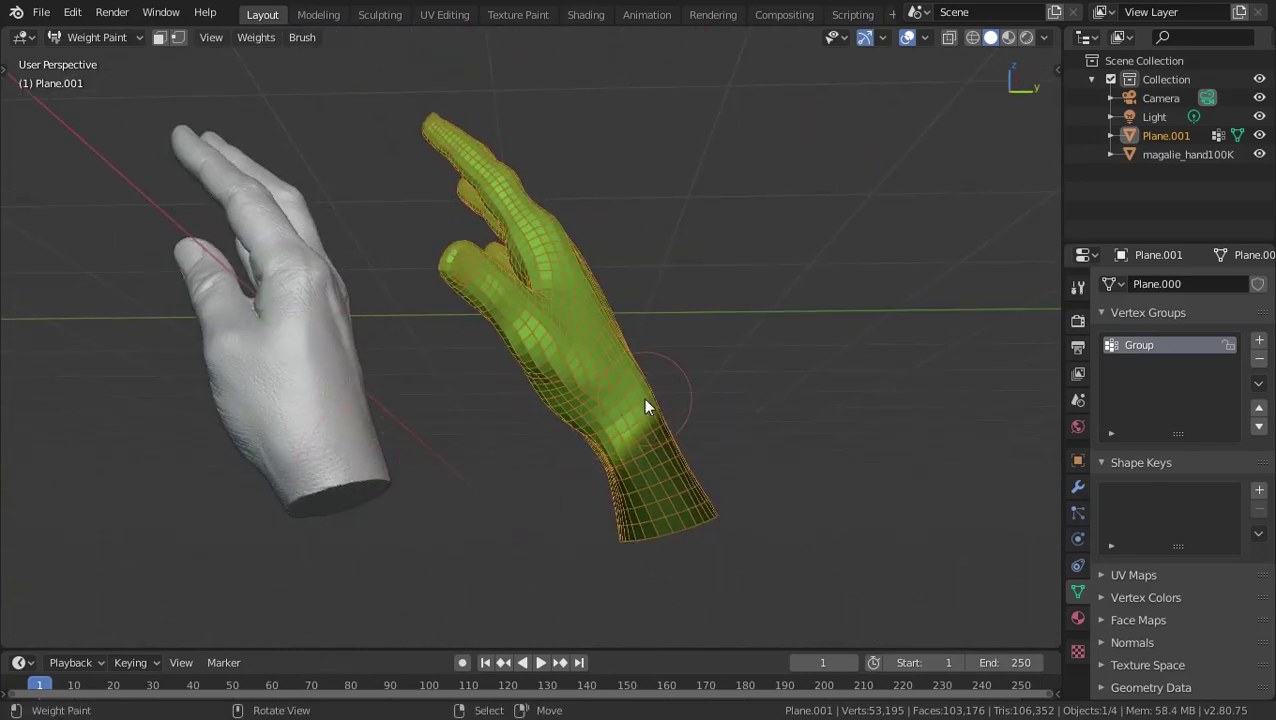
mouse_move(622, 415)
middle_down()
mouse_move(698, 419)
mouse_move(598, 430)
middle_up()
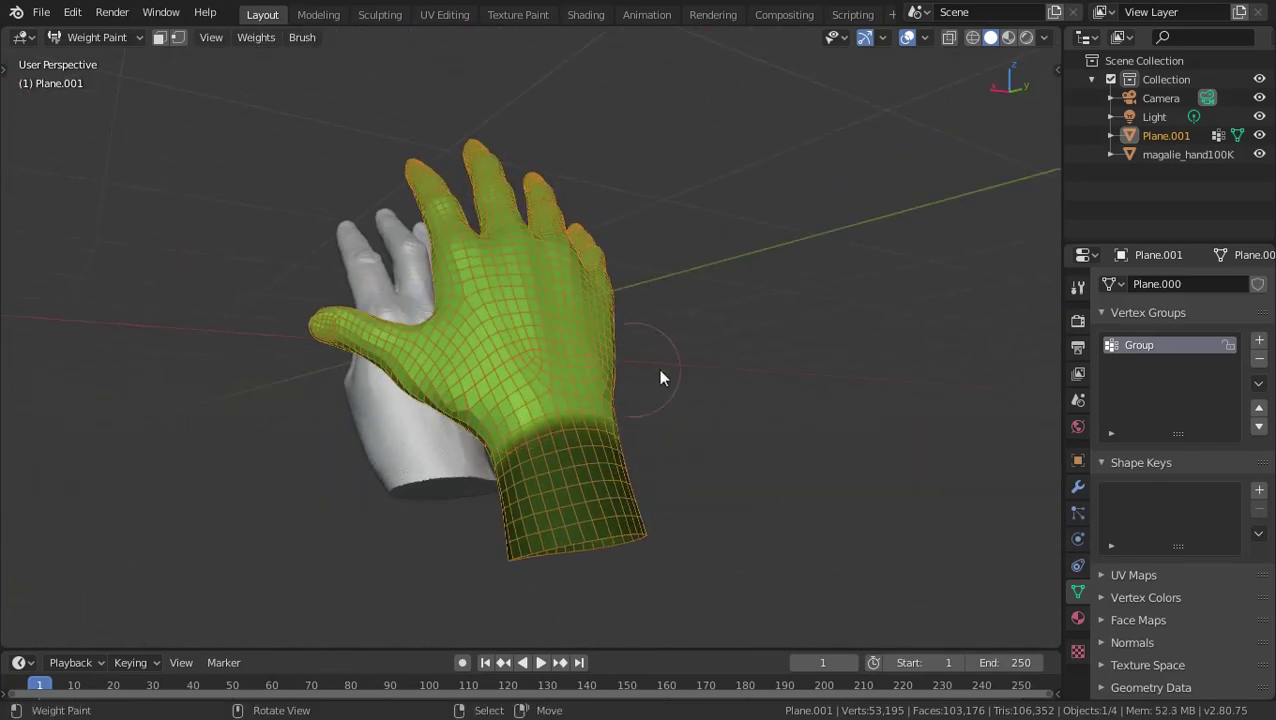
middle_drag(660, 377, 731, 400)
scroll(703, 346, down, 2)
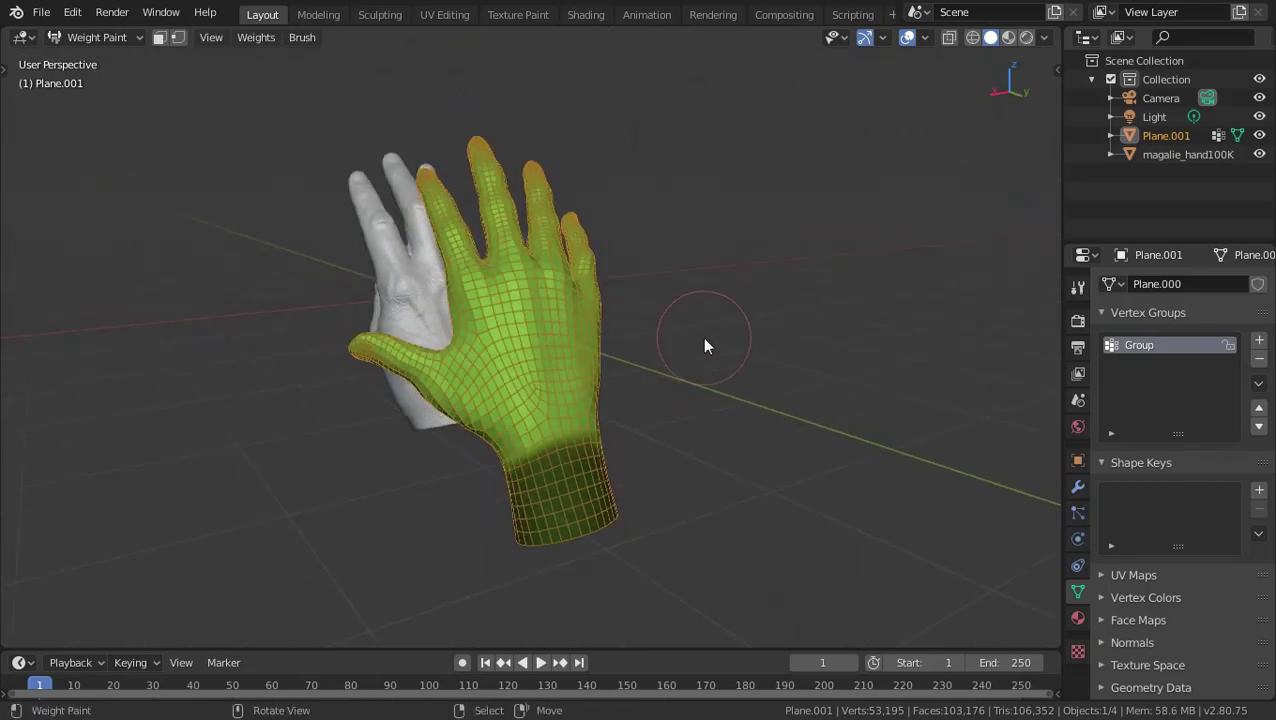
key(ctrl+Tab)
click(682, 376)
In the SoftWrap sidebar panel, pick Plane.001 as Source and magalie_hand100K as Target.
mouse_move(682, 376)
middle_down()
mouse_move(521, 430)
mouse_move(638, 379)
mouse_move(620, 376)
middle_up()
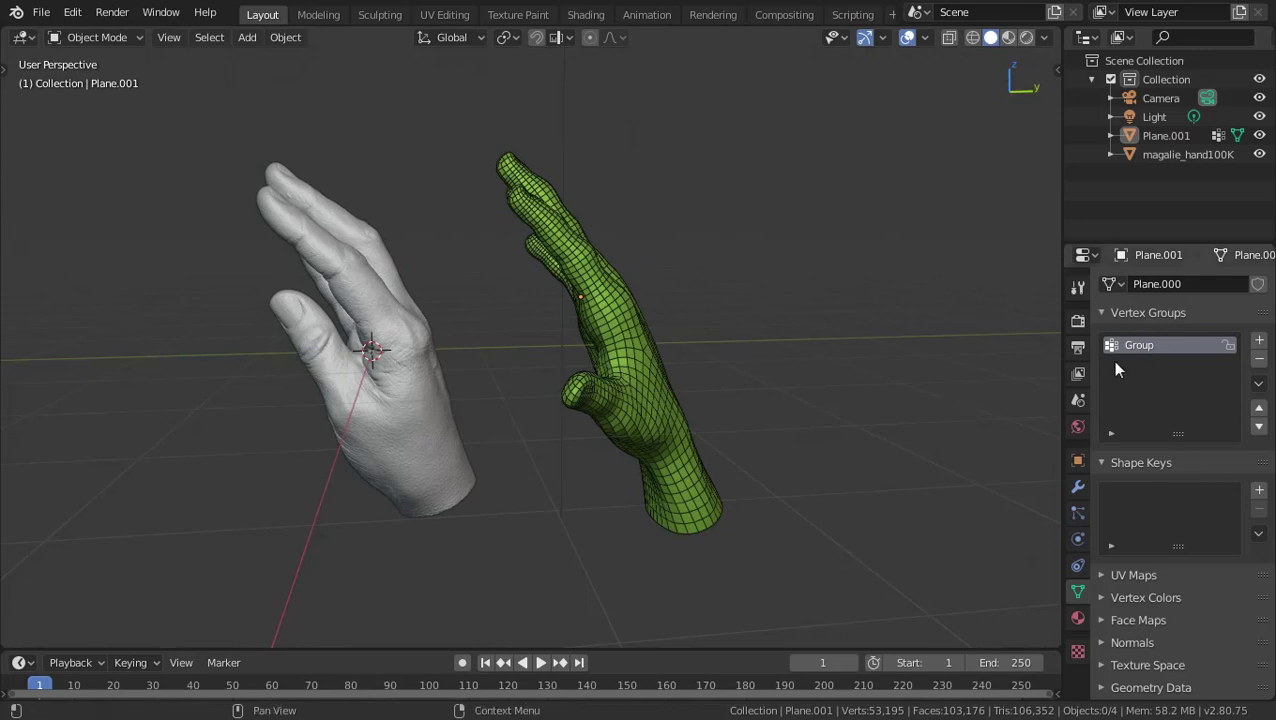
key(n)
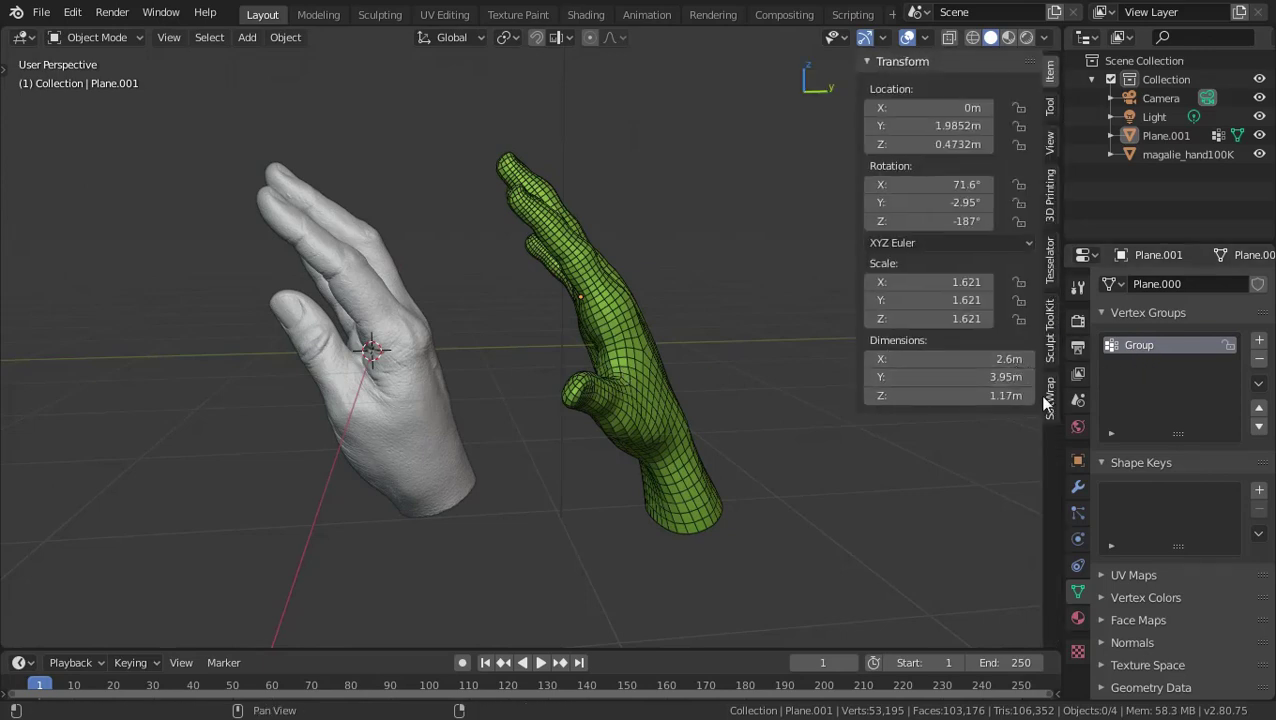
click(1048, 398)
click(1027, 246)
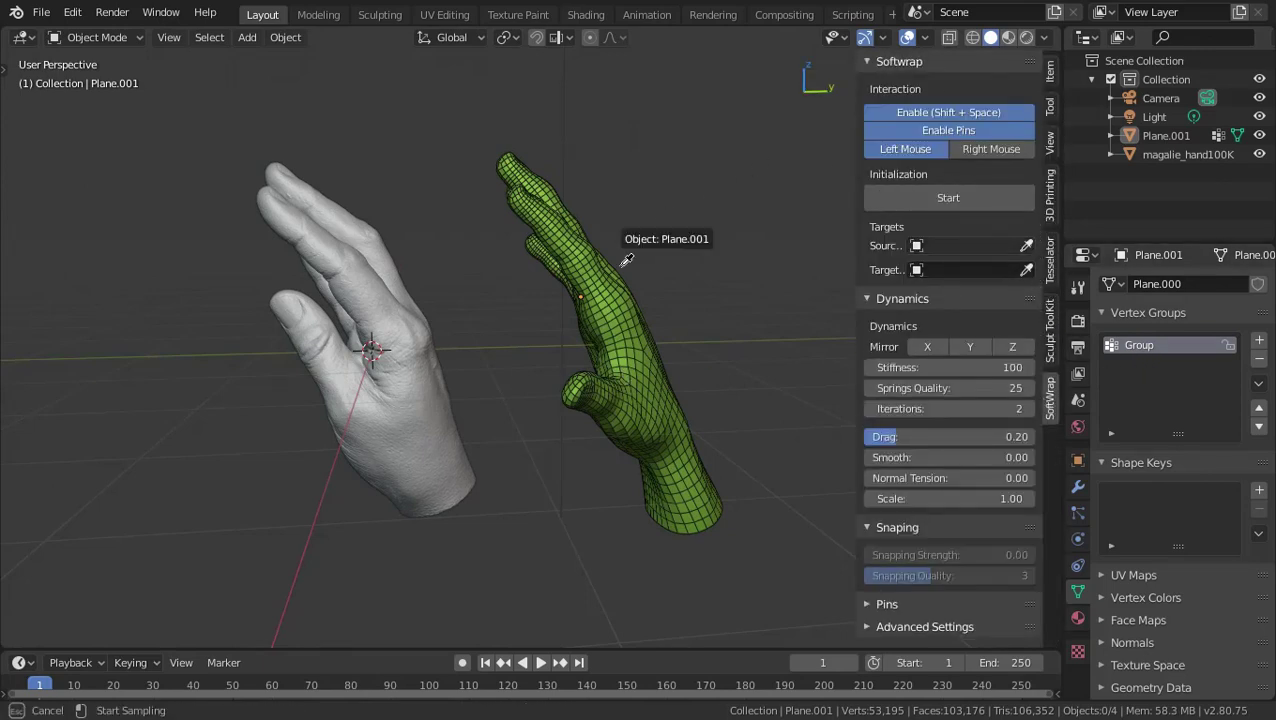
click(593, 300)
click(1024, 314)
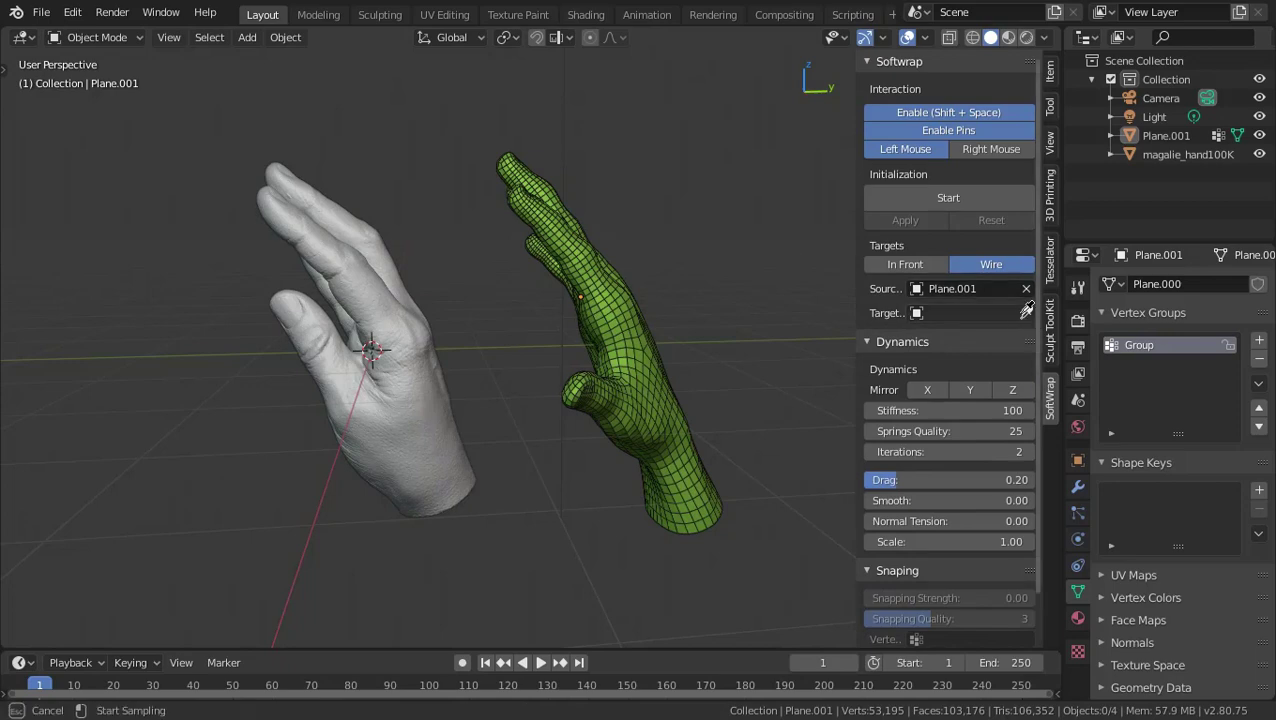
click(367, 254)
Select the green hand and scale it up slightly.
mouse_move(367, 254)
middle_down()
mouse_move(630, 422)
mouse_move(596, 407)
mouse_move(520, 442)
mouse_move(529, 448)
middle_up()
click(596, 407)
key(s)
click(752, 244)
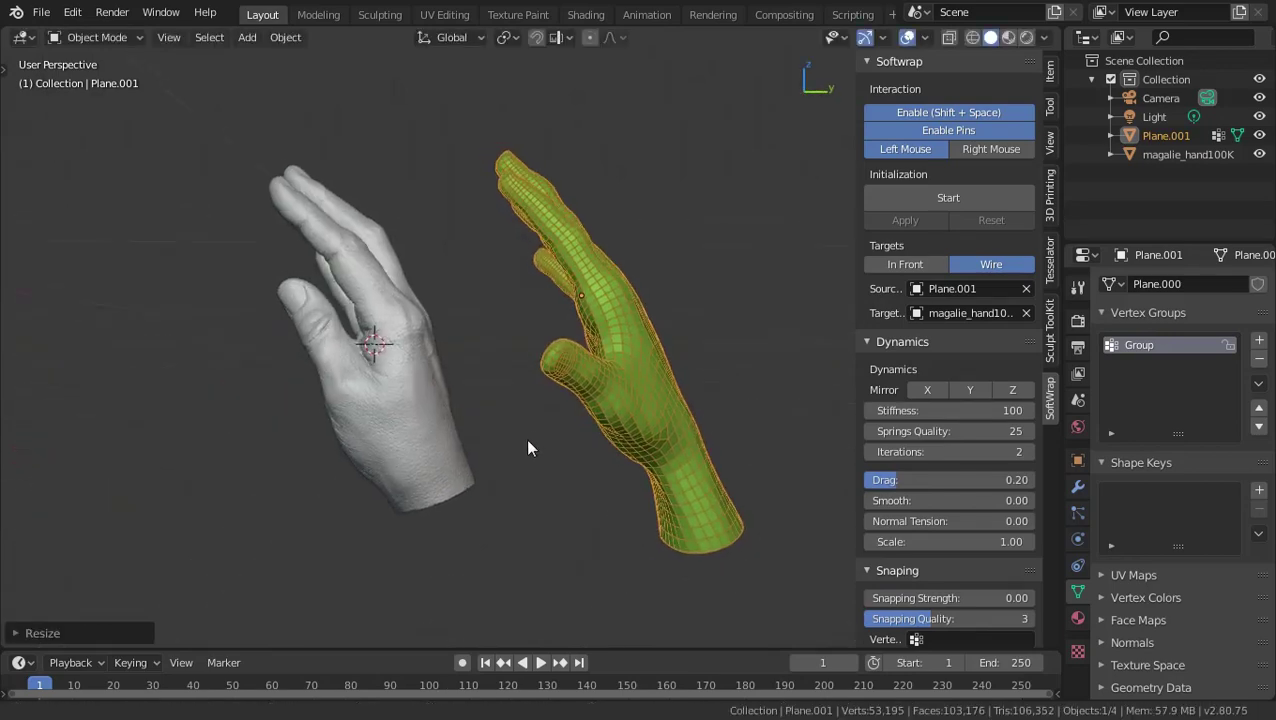
scroll(965, 457, down, 2)
scroll(965, 457, up, 1)
scroll(968, 400, up, 2)
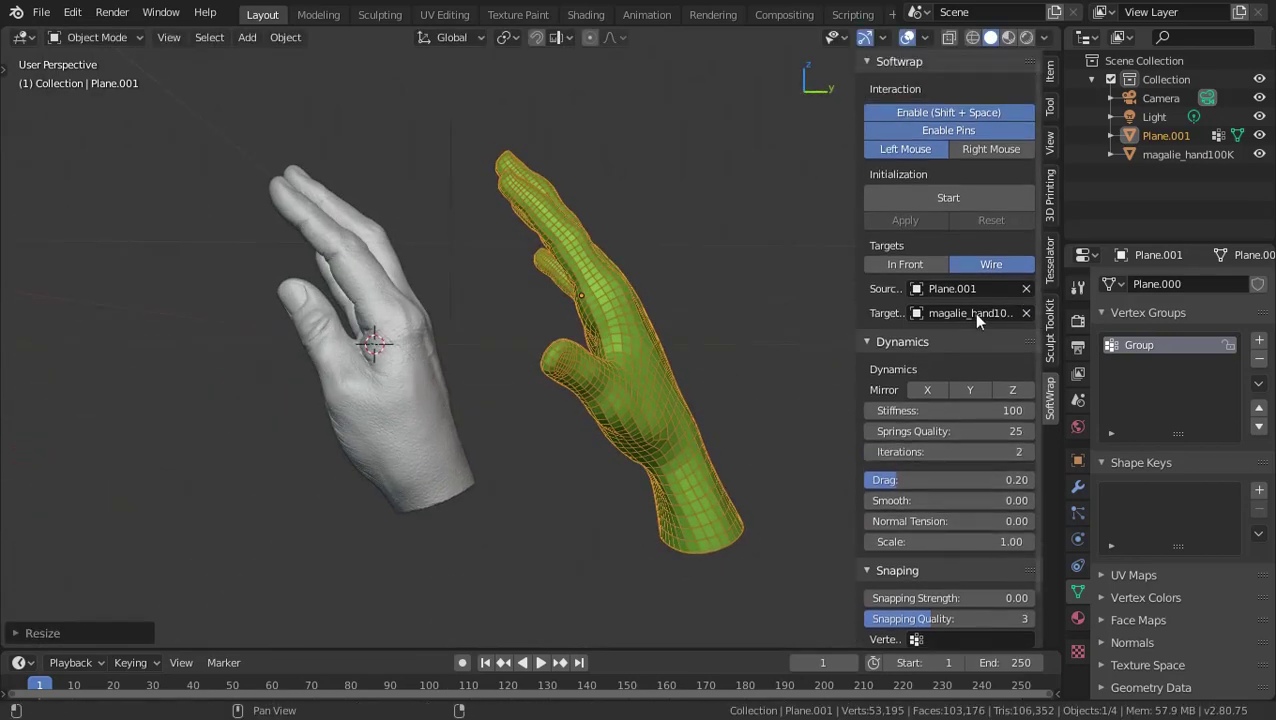
Start the SoftWrap simulation and drag the green thumb and fingers onto the scanned hand.
click(967, 197)
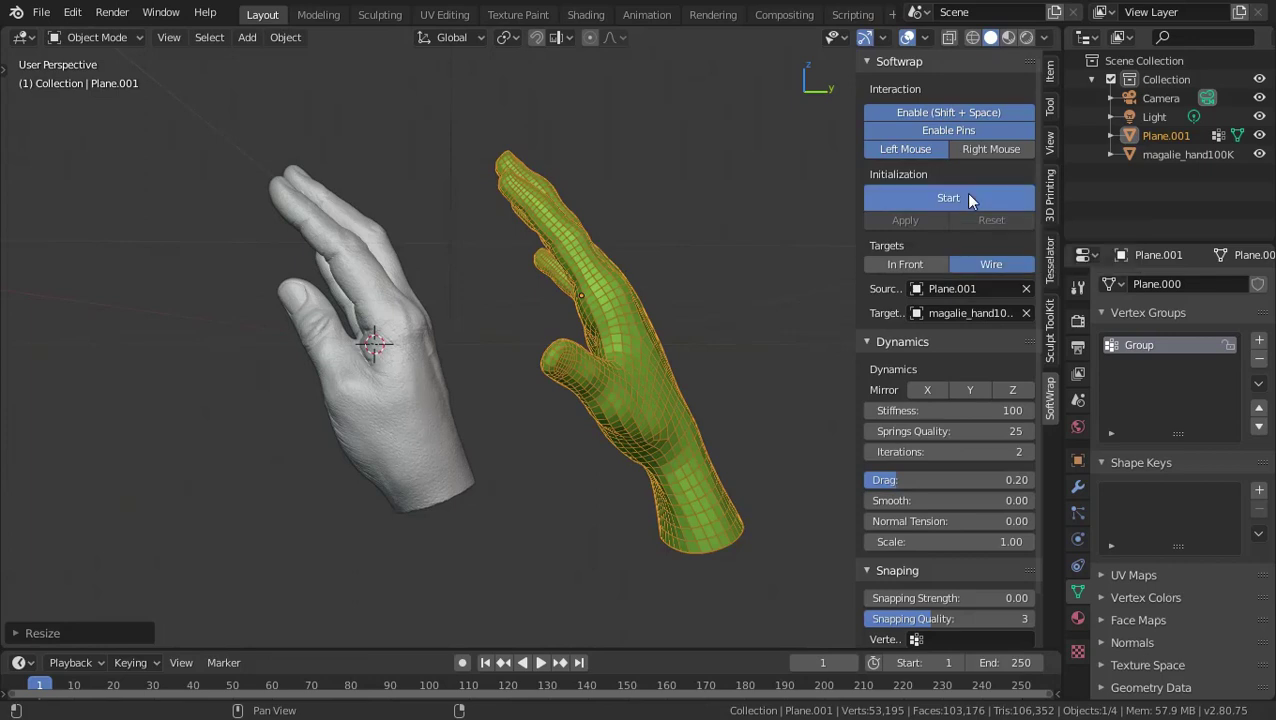
mouse_move(70, 540)
middle_down()
mouse_move(146, 563)
mouse_move(357, 411)
middle_up()
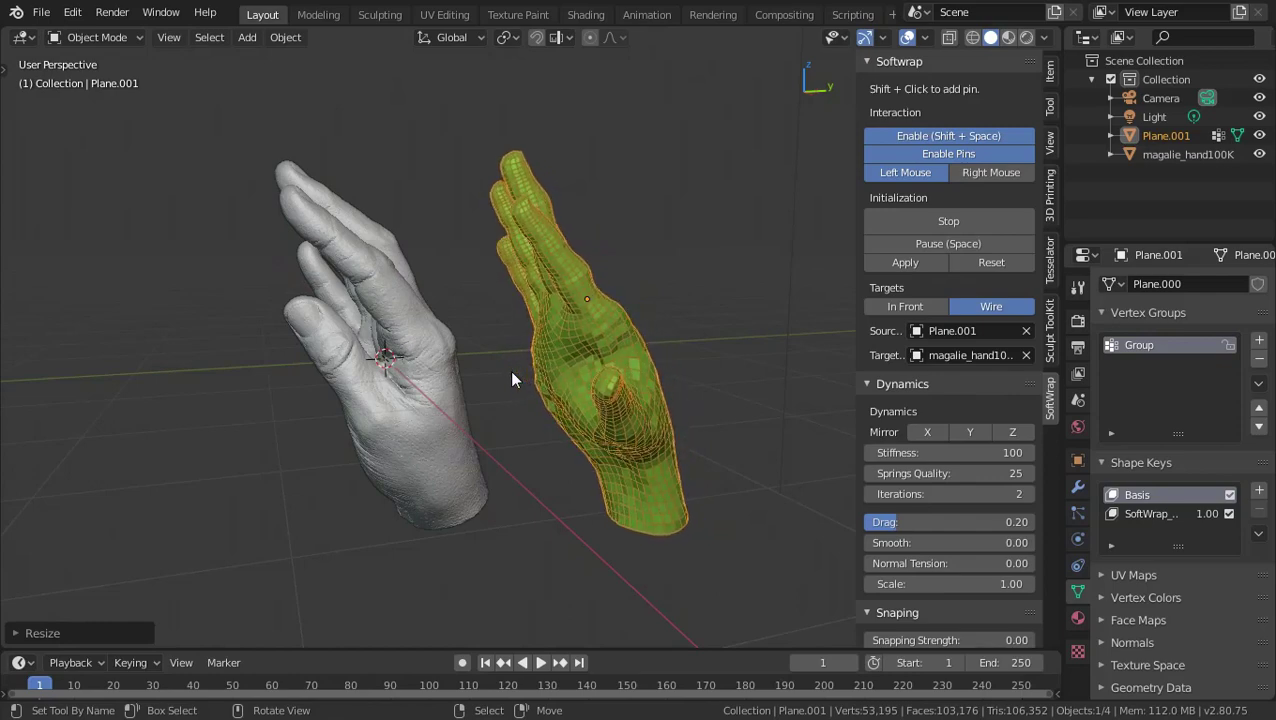
mouse_move(511, 380)
middle_down()
mouse_move(473, 417)
mouse_move(557, 430)
middle_up()
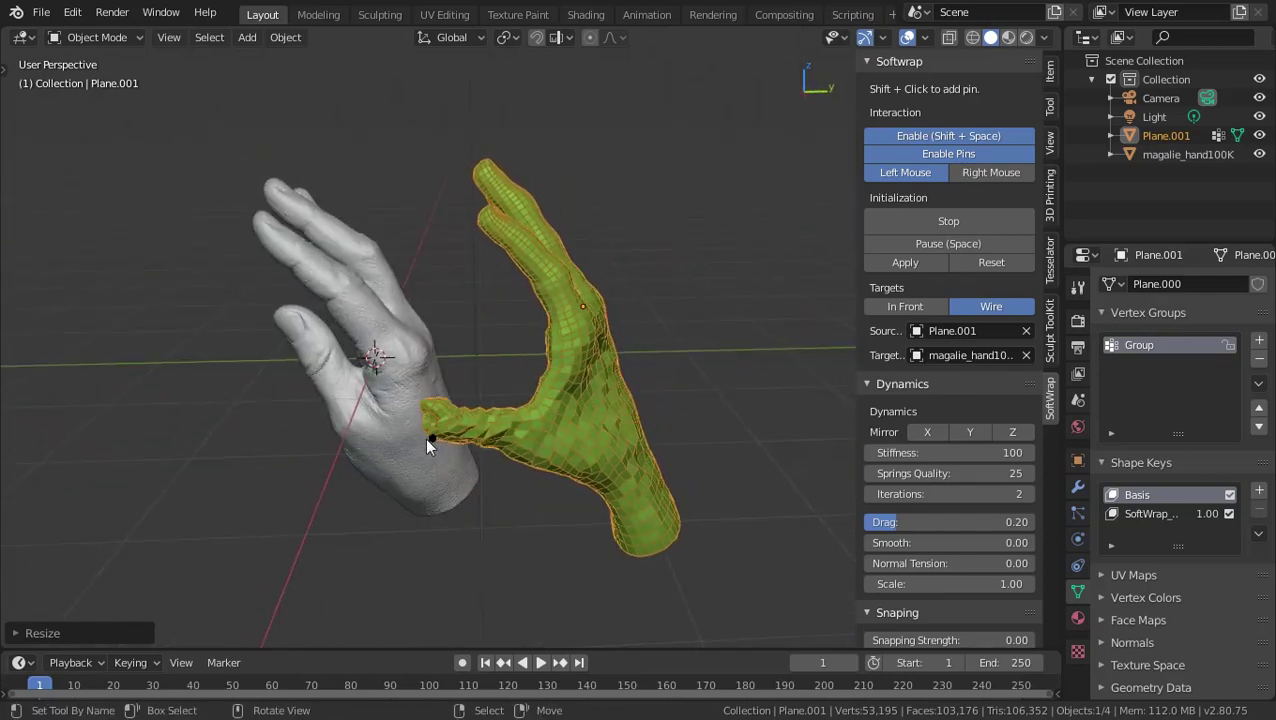
drag(425, 438, 484, 189)
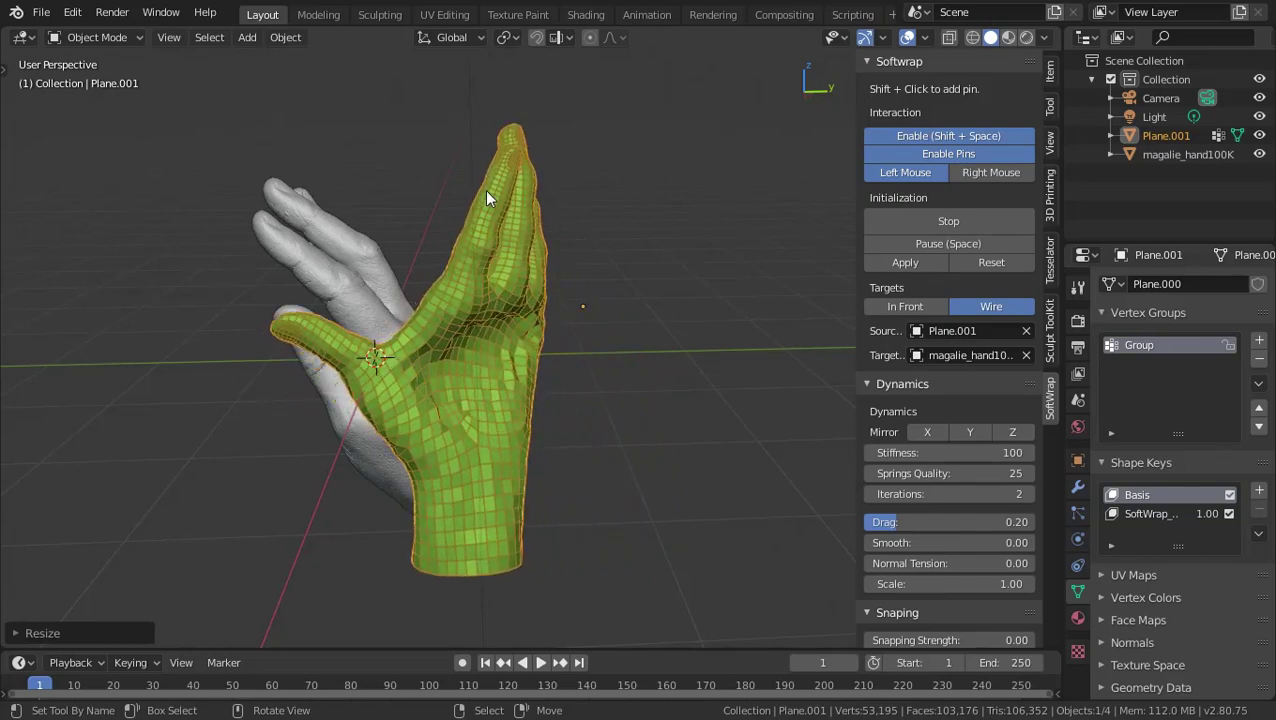
drag(486, 197, 251, 259)
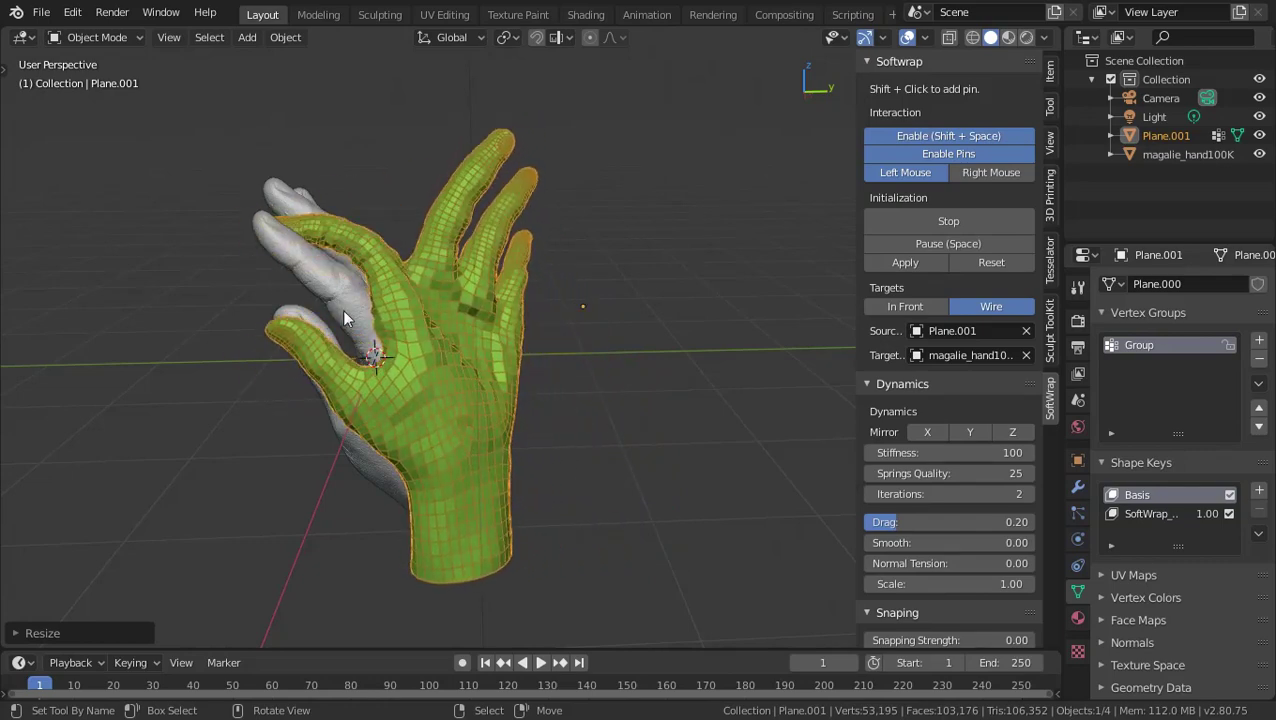
middle_drag(579, 336, 232, 326)
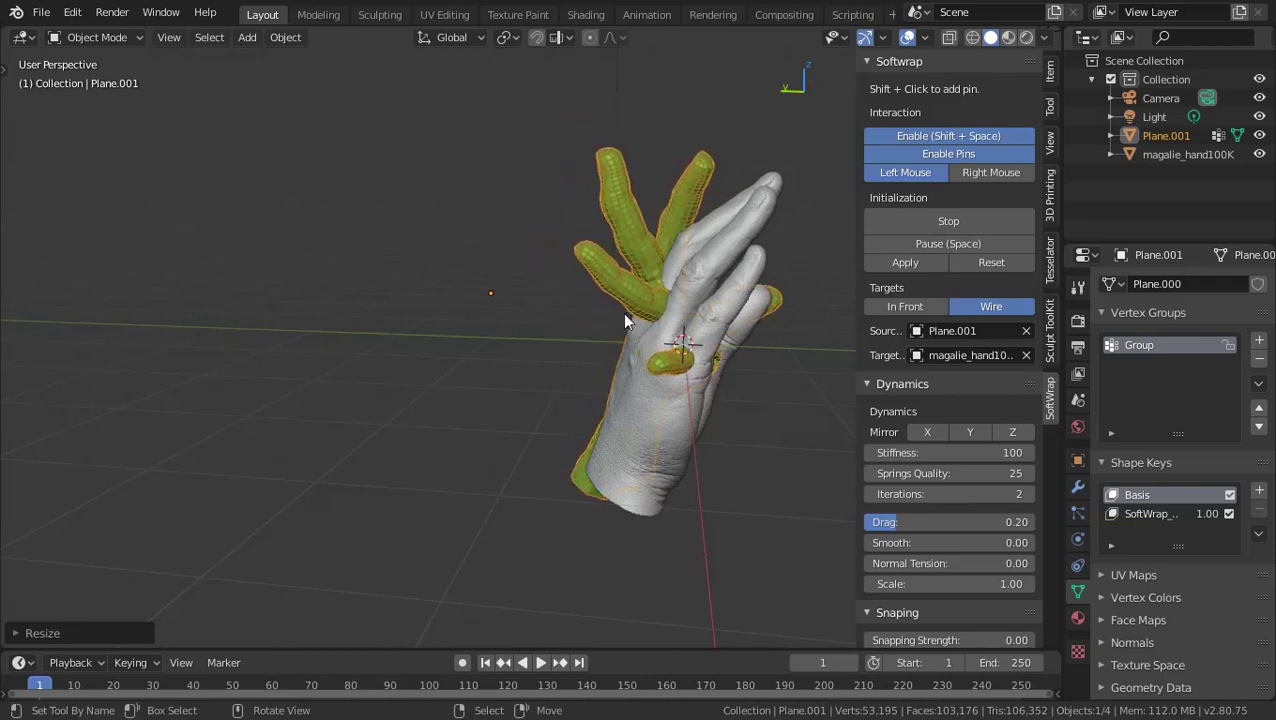
drag(622, 312, 636, 264)
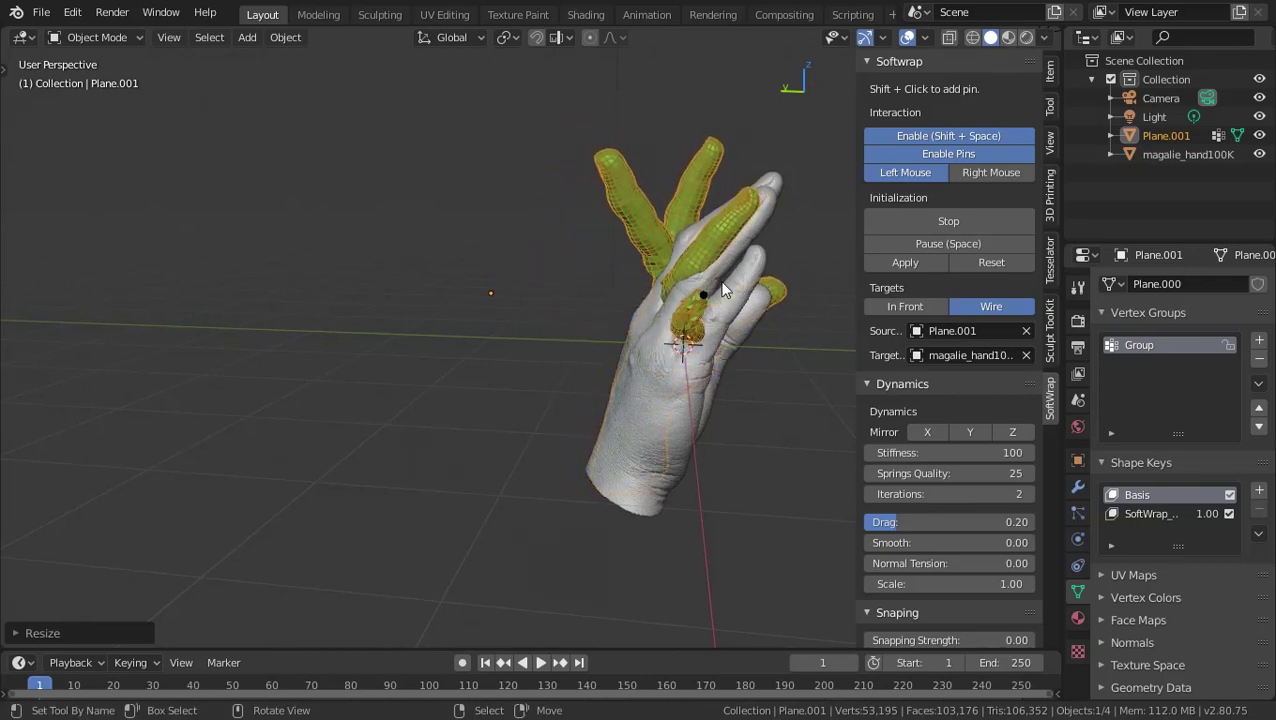
mouse_move(755, 253)
middle_down()
mouse_move(678, 297)
mouse_move(645, 253)
middle_up()
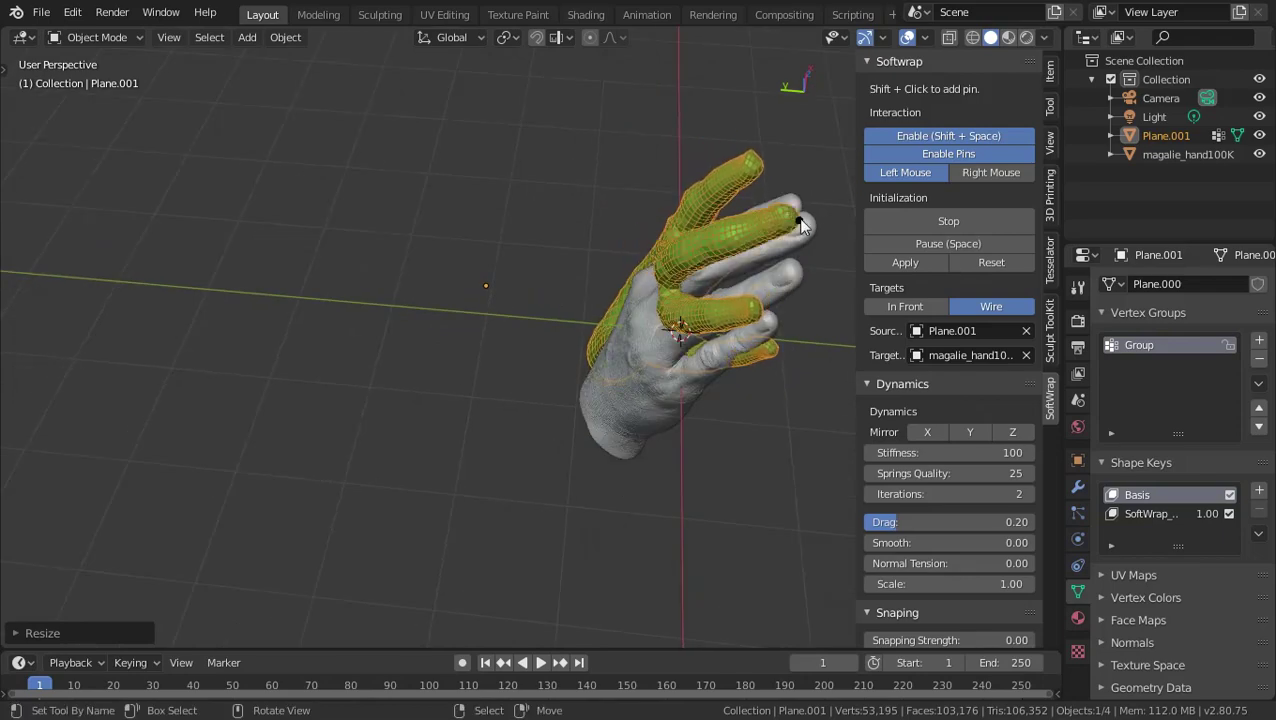
mouse_move(793, 250)
middle_down()
mouse_move(581, 504)
mouse_move(688, 462)
middle_up()
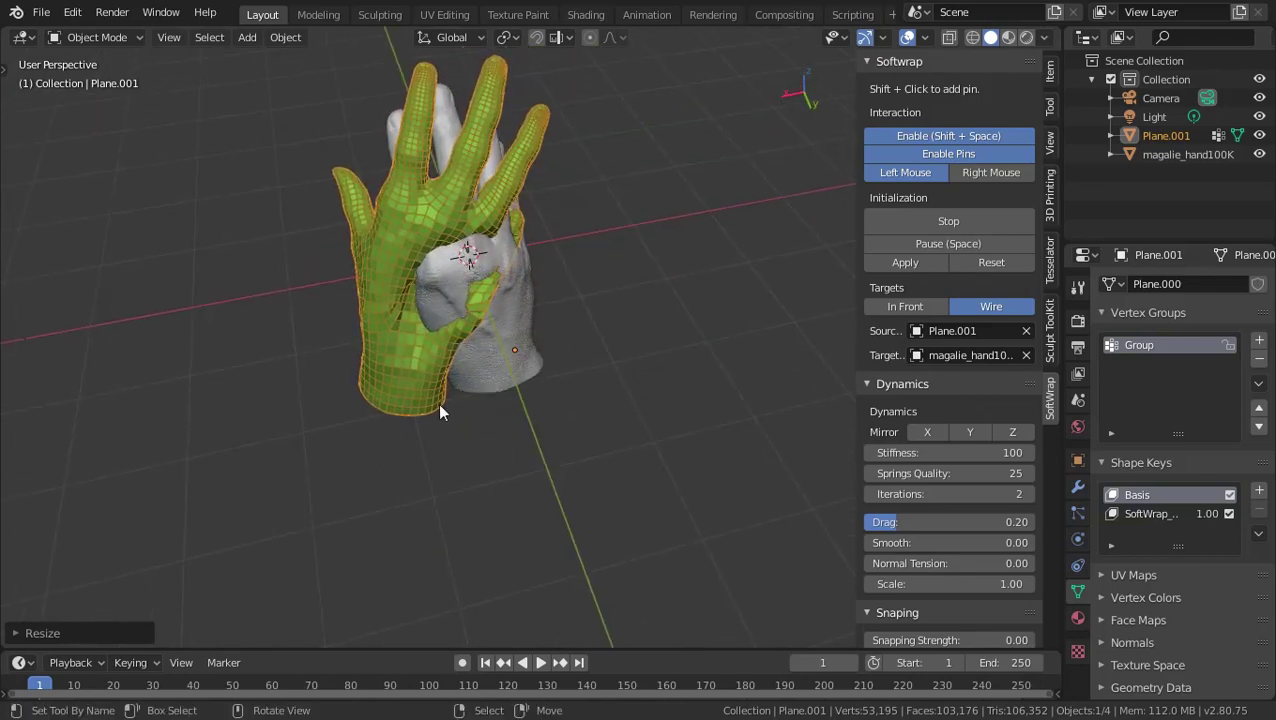
drag(440, 406, 566, 397)
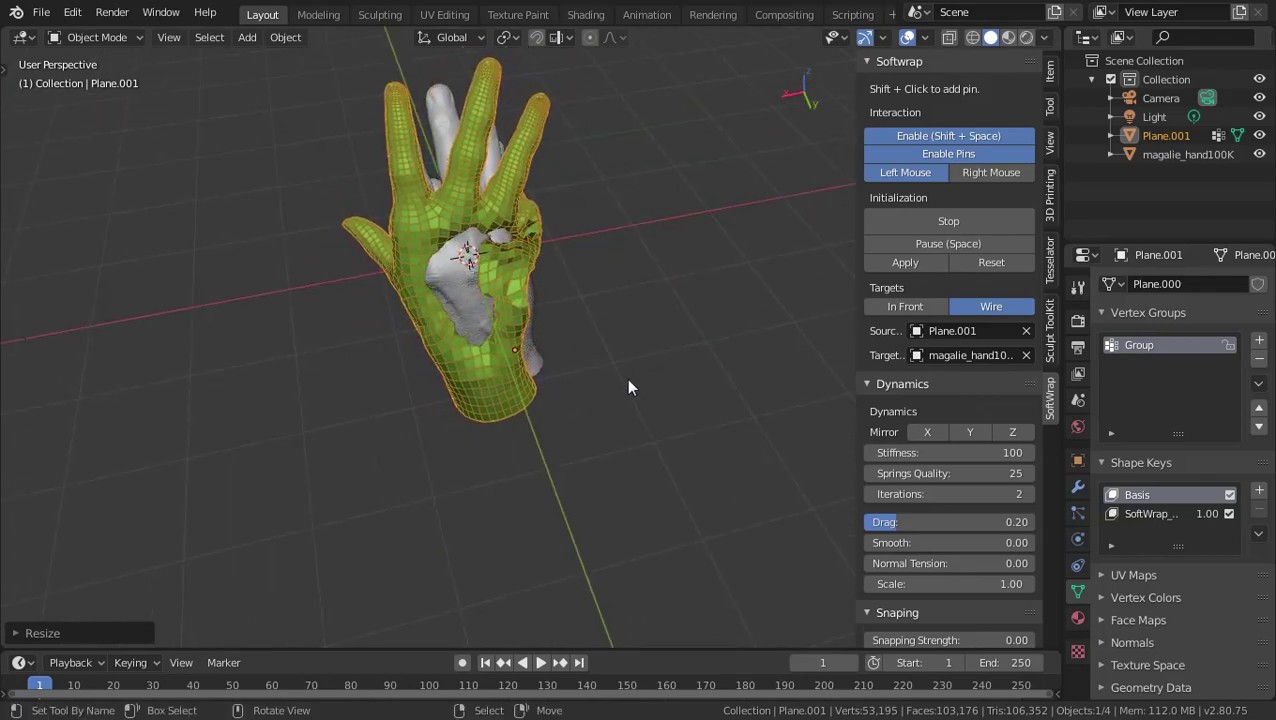
Raise the SoftWrap Snapping Strength to 1.00 and check how the mesh clings.
mouse_move(569, 429)
middle_down()
mouse_move(561, 439)
mouse_move(668, 431)
mouse_move(486, 452)
mouse_move(450, 426)
middle_up()
scroll(946, 413, down, 2)
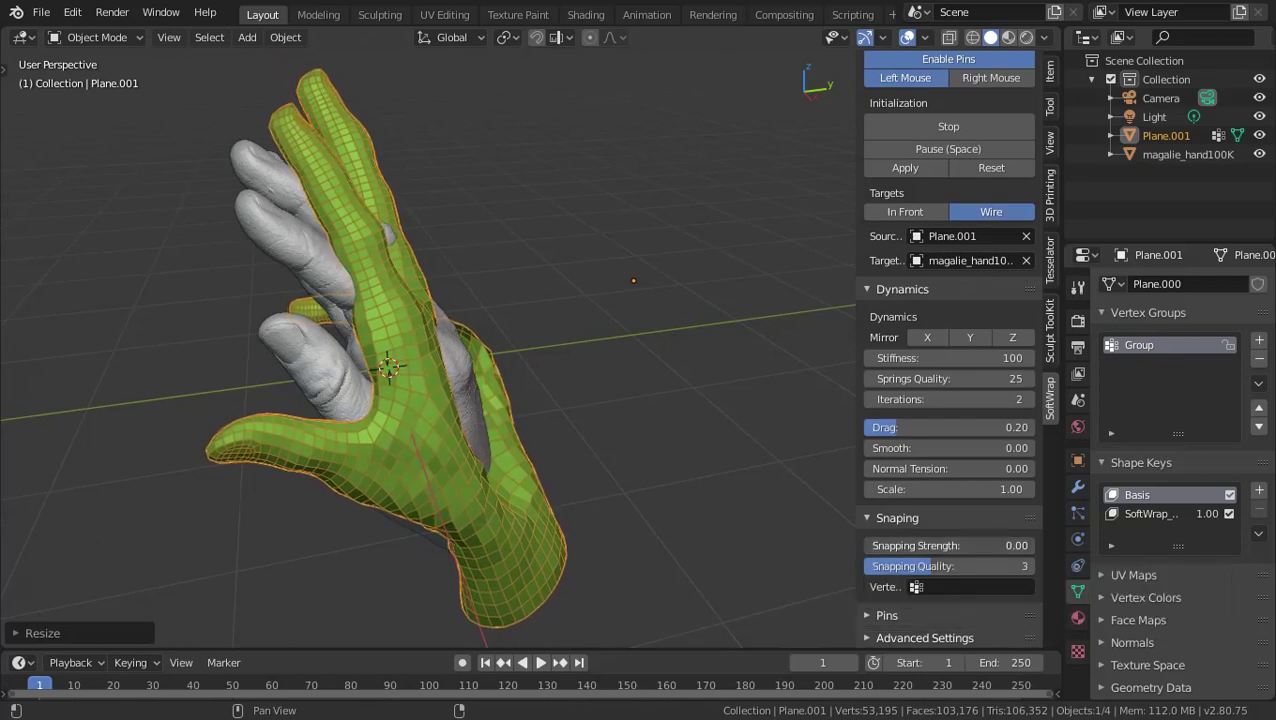
drag(940, 545, 972, 545)
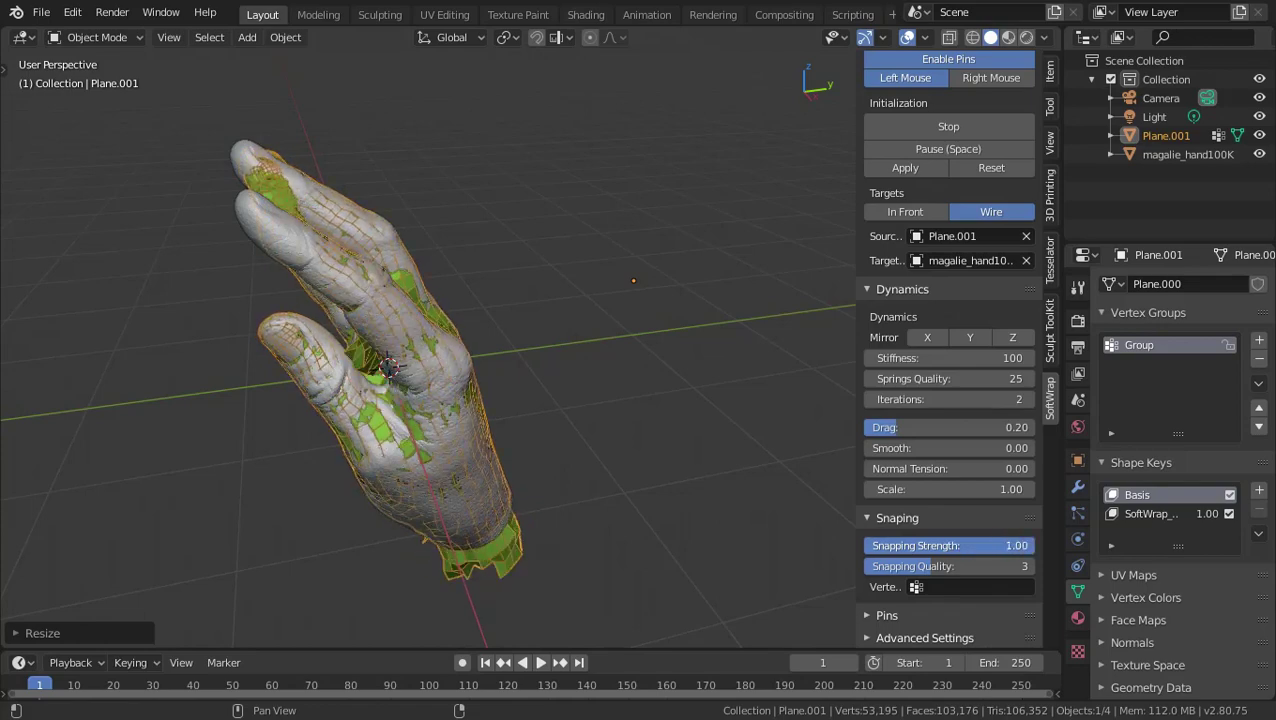
middle_drag(549, 425, 498, 295)
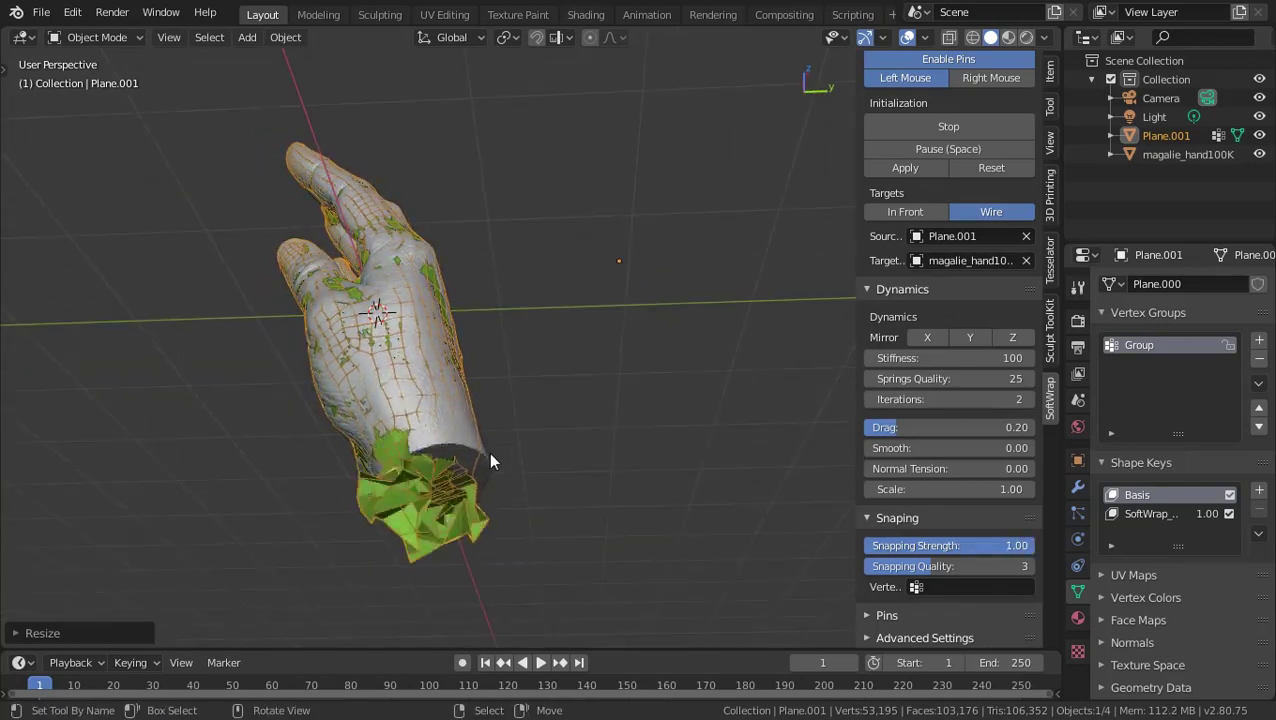
Set the SoftWrap snapping Vertex Group to Group and check its vertices in Edit Mode.
click(1006, 588)
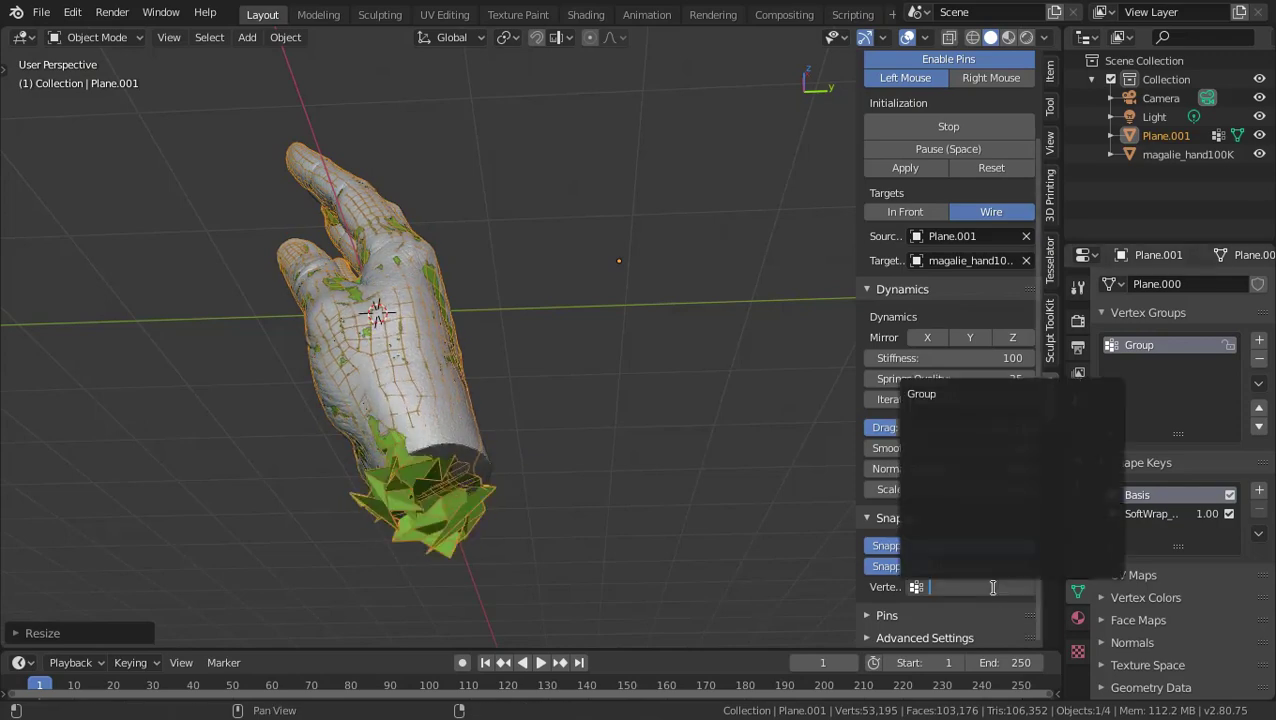
click(925, 397)
key(Tab)
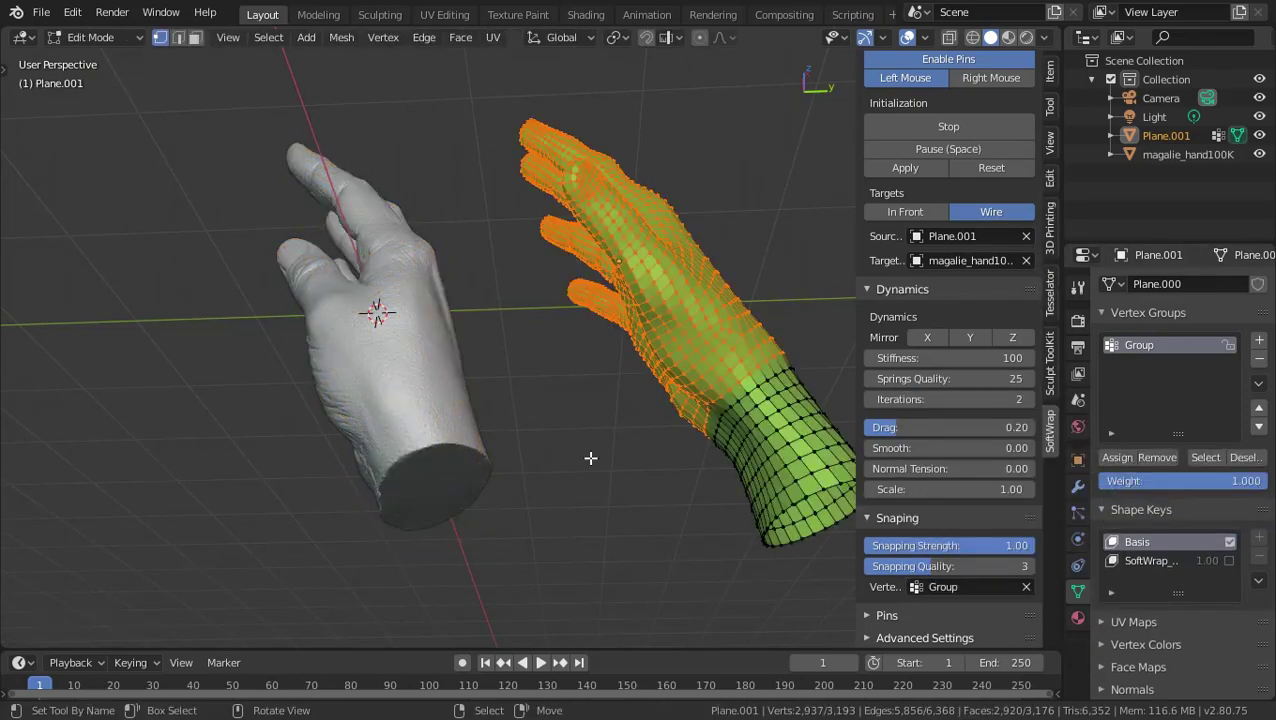
key(Tab)
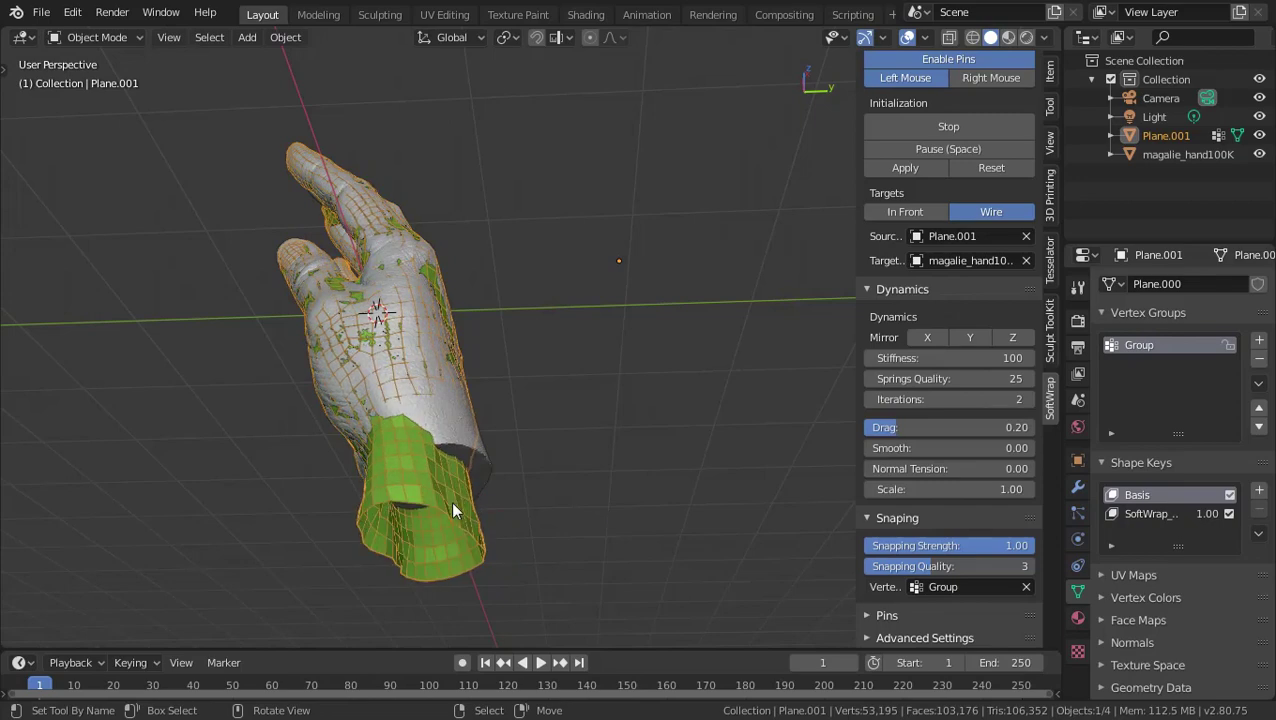
Deselect everything and inspect the fitted wrap from below the fingers.
mouse_move(619, 489)
middle_down()
mouse_move(507, 483)
mouse_move(356, 530)
mouse_move(673, 470)
mouse_move(715, 486)
mouse_move(699, 338)
mouse_move(733, 241)
mouse_move(697, 448)
mouse_move(601, 425)
mouse_move(683, 577)
mouse_move(708, 201)
mouse_move(712, 369)
middle_up()
key(alt+a)
scroll(712, 369, up, 2)
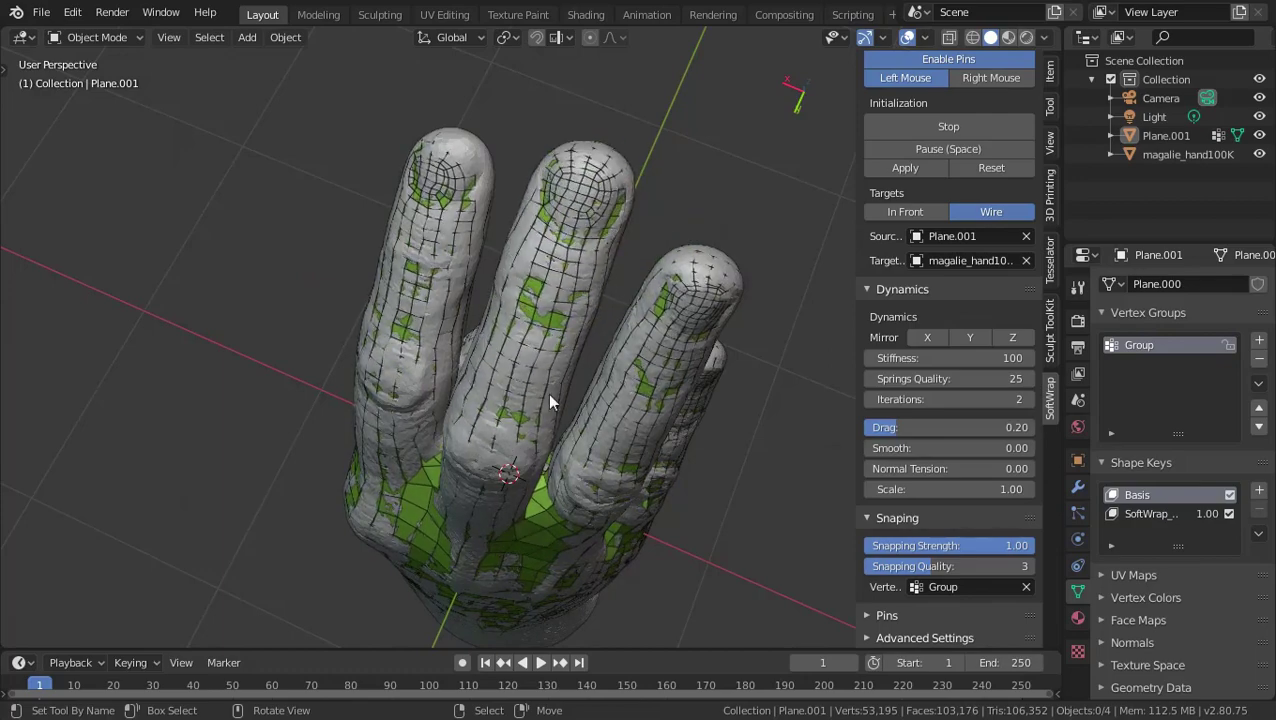
mouse_move(547, 393)
middle_down()
mouse_move(525, 383)
mouse_move(691, 260)
mouse_move(723, 305)
mouse_move(712, 137)
mouse_move(550, 285)
mouse_move(655, 226)
mouse_move(638, 312)
middle_up()
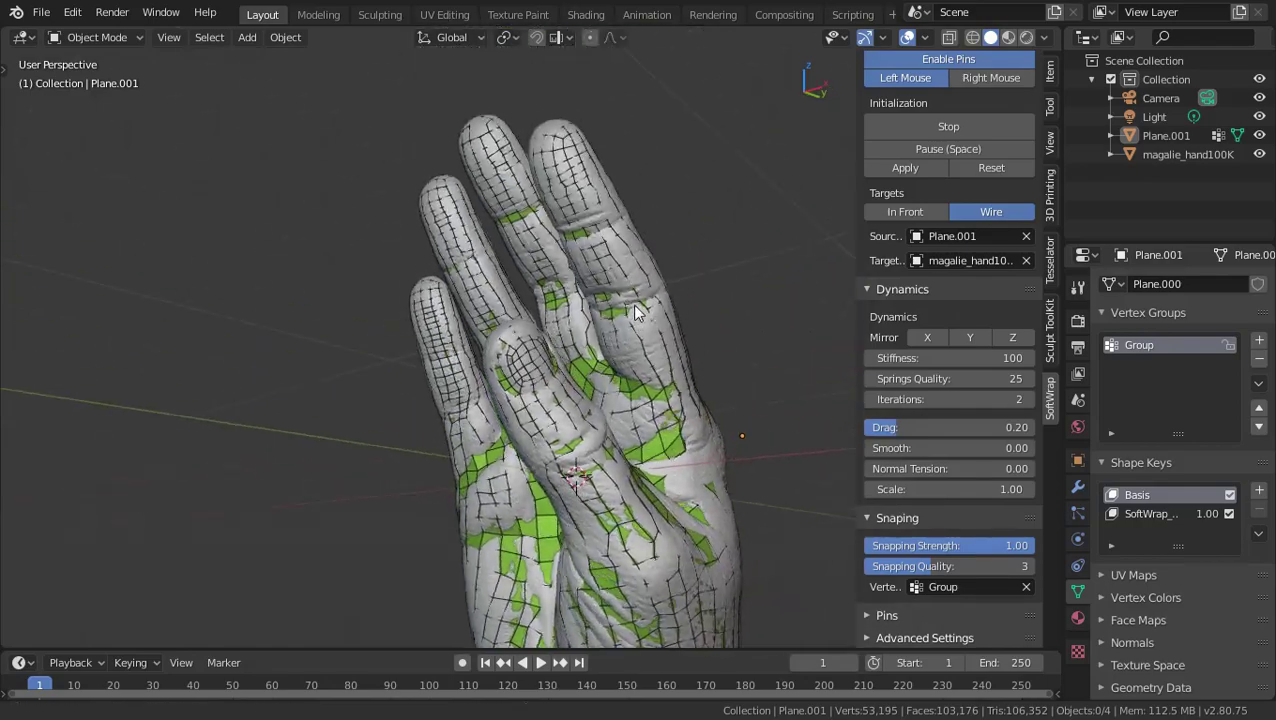
Enable In Front for the wrap mesh and raise Springs Quality from 25 to 107.
click(884, 212)
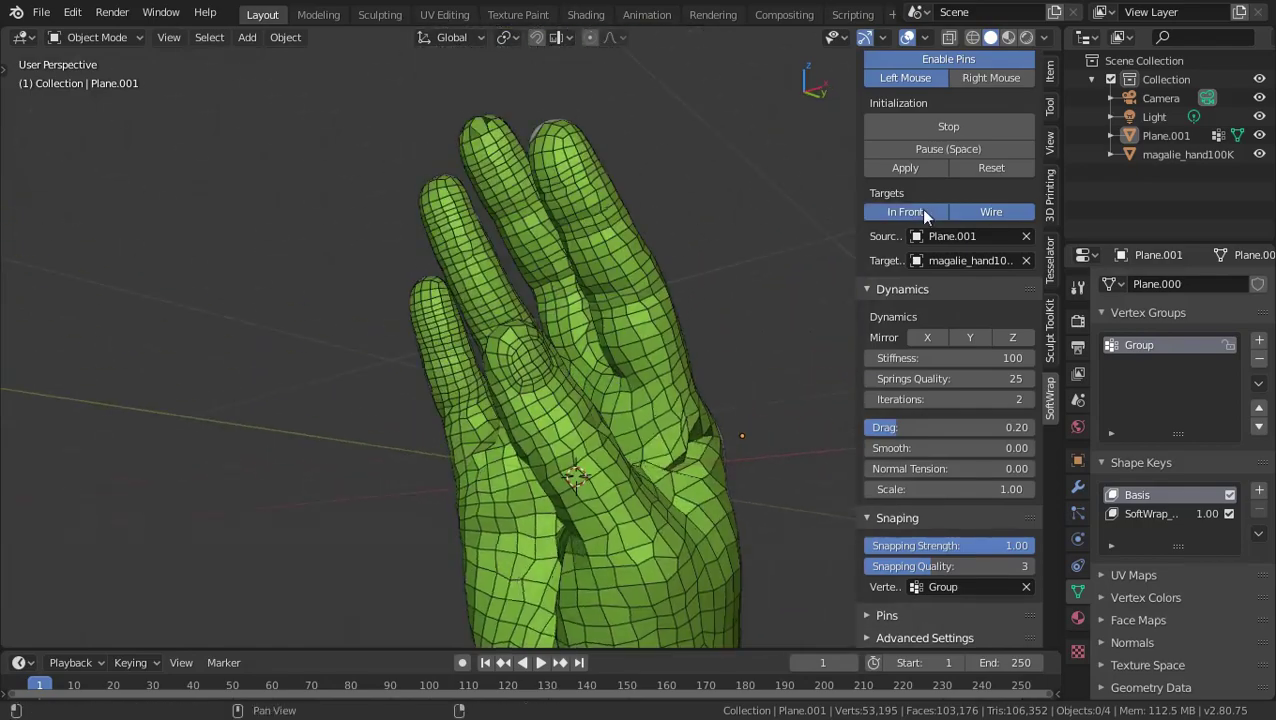
mouse_move(435, 494)
middle_down()
mouse_move(669, 461)
mouse_move(710, 496)
mouse_move(729, 456)
middle_up()
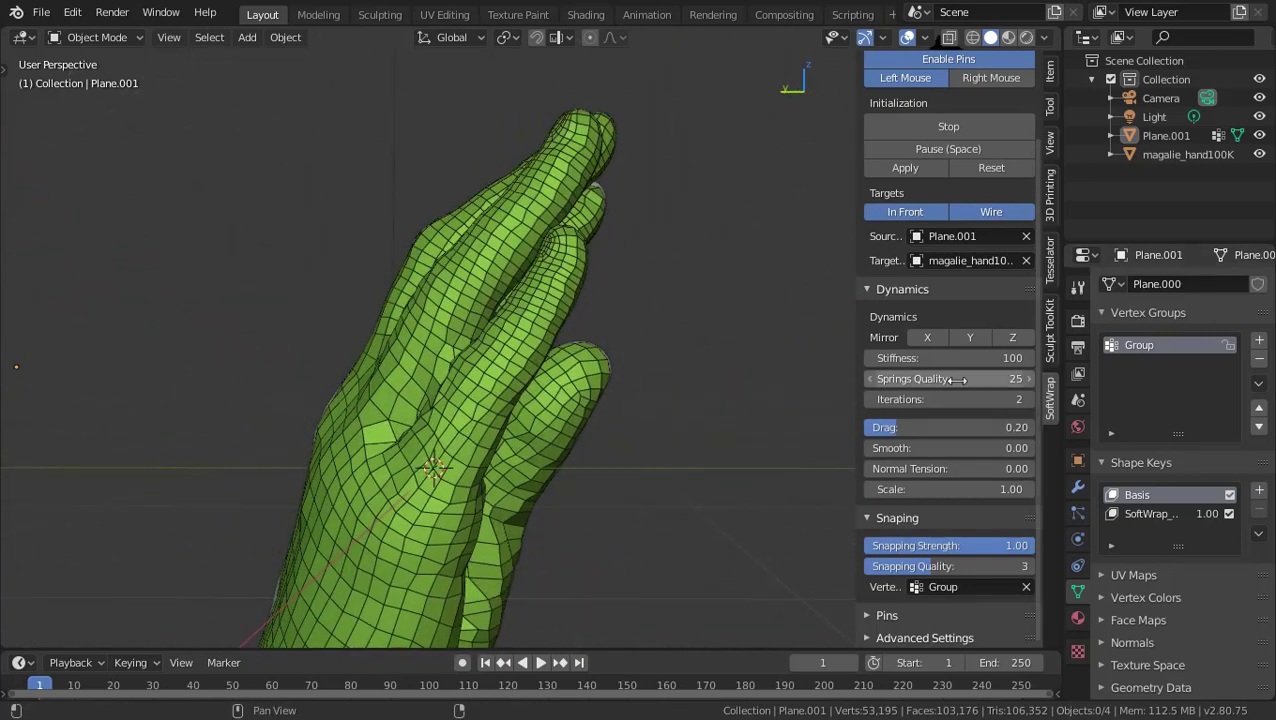
drag(950, 378, 1025, 378)
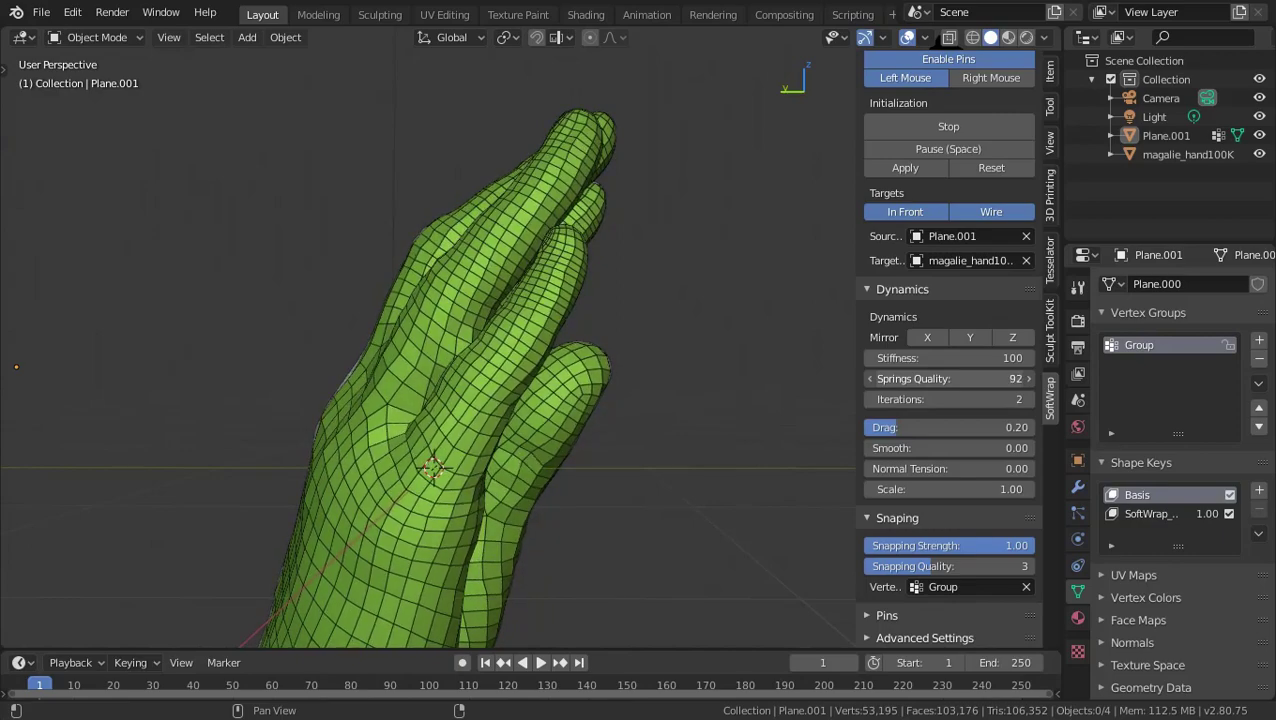
middle_drag(846, 370, 101, 390)
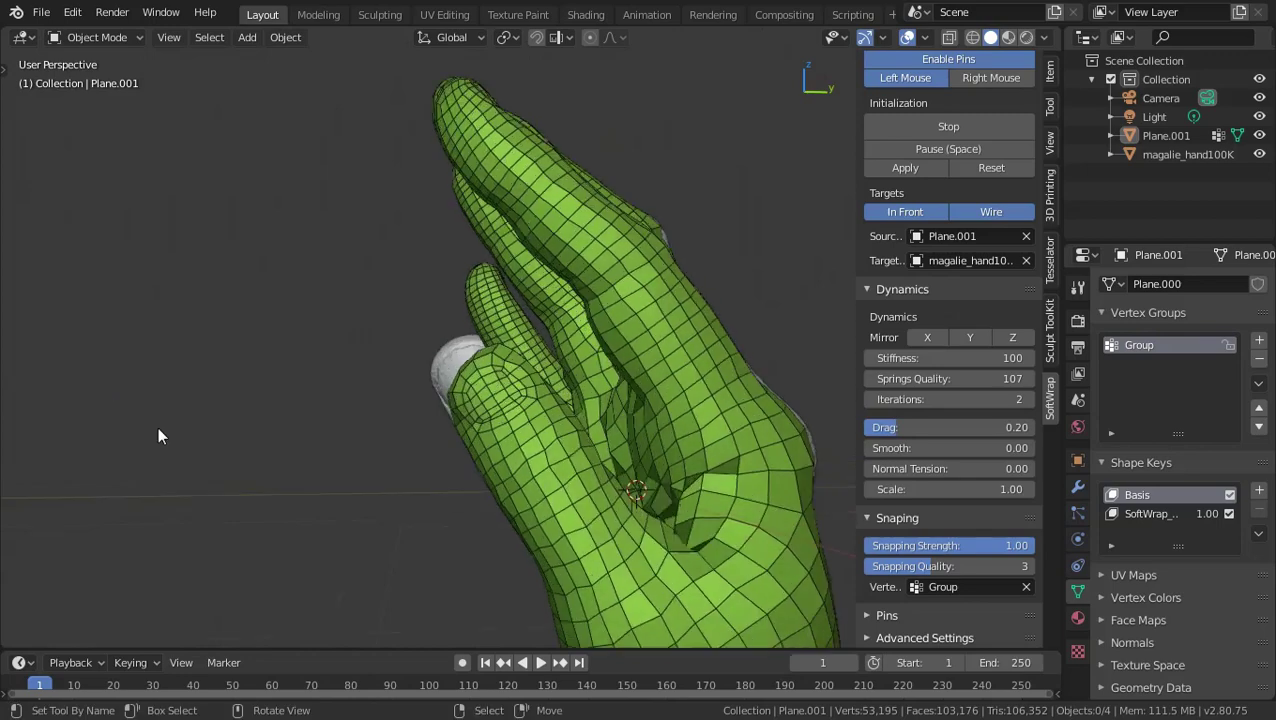
scroll(253, 427, up, 2)
scroll(440, 500, up, 3)
middle_drag(443, 510, 587, 425)
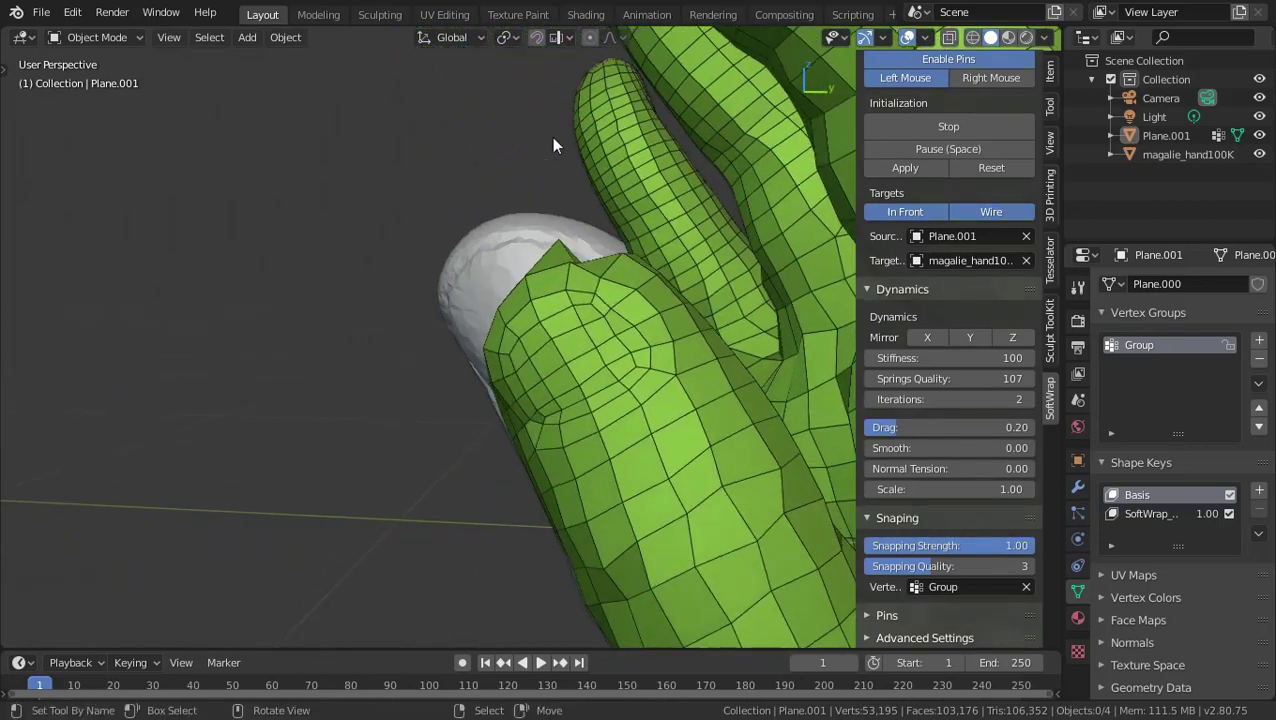
Turn on snapping with Face as the snap target.
click(549, 36)
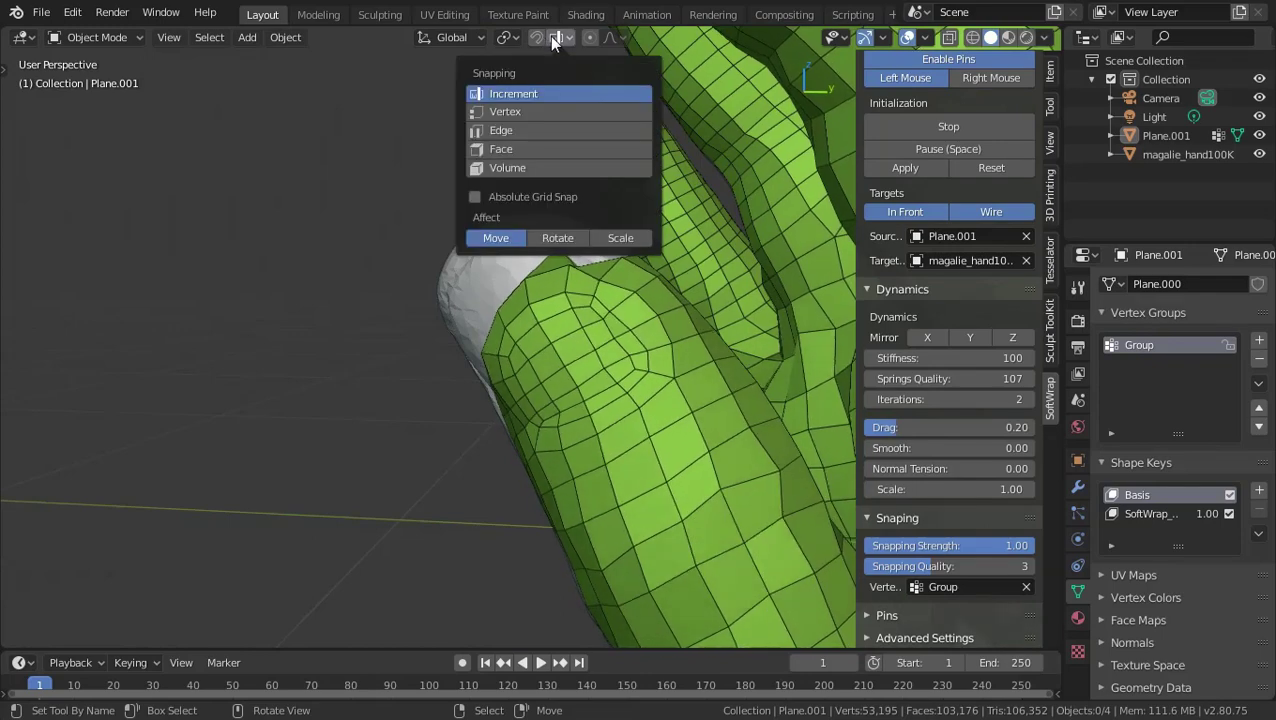
click(502, 149)
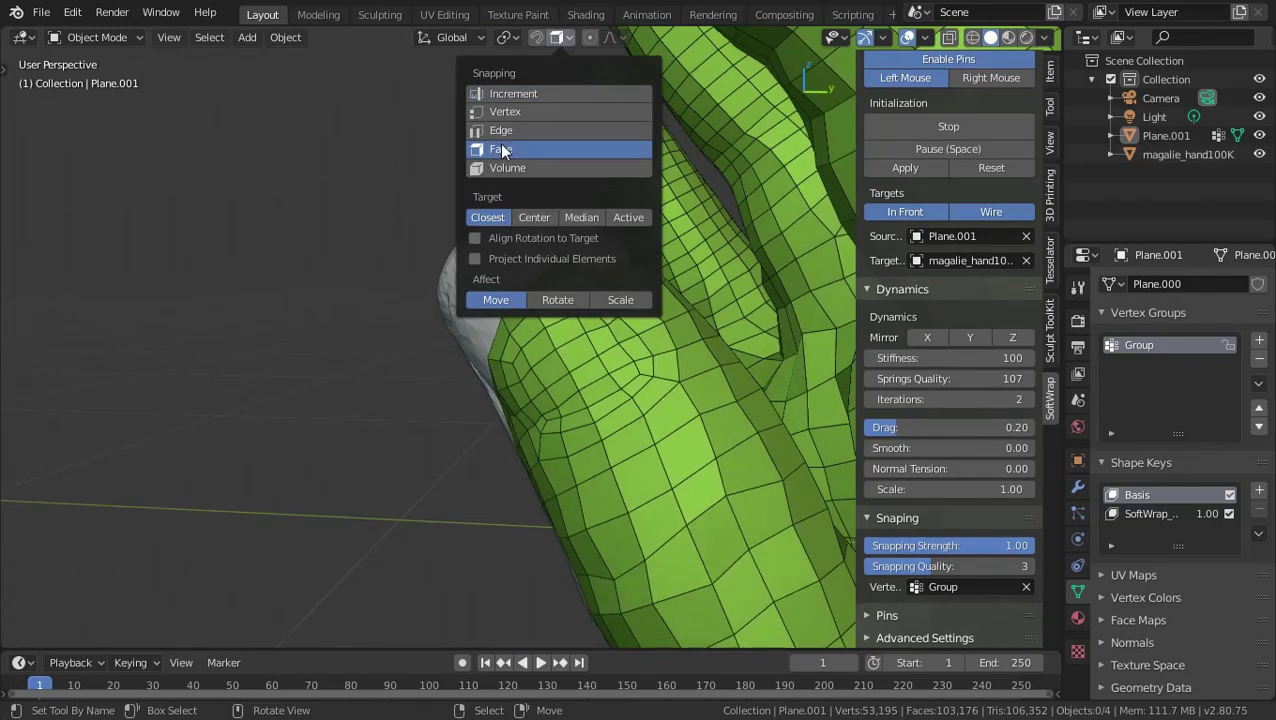
click(537, 38)
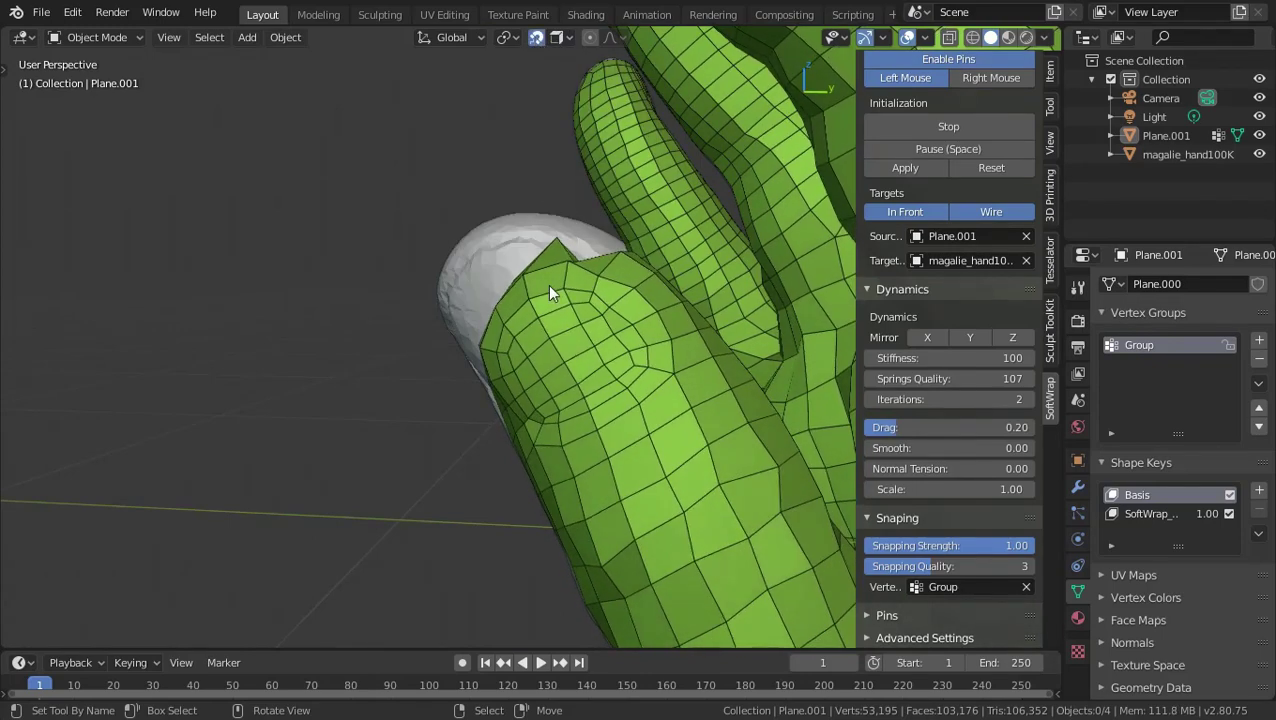
Add a SoftWrap pin on the thumb tip and move it onto the scanned thumb.
middle_drag(547, 284, 566, 340)
click(561, 321)
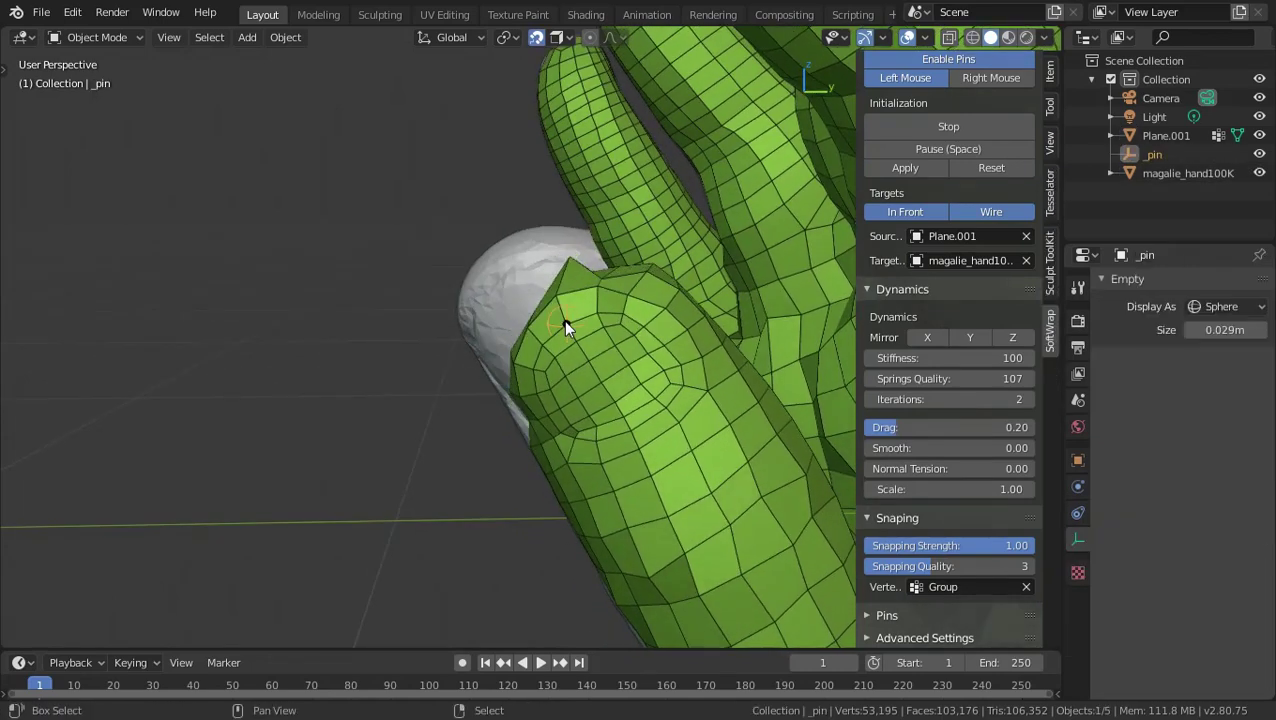
key(g)
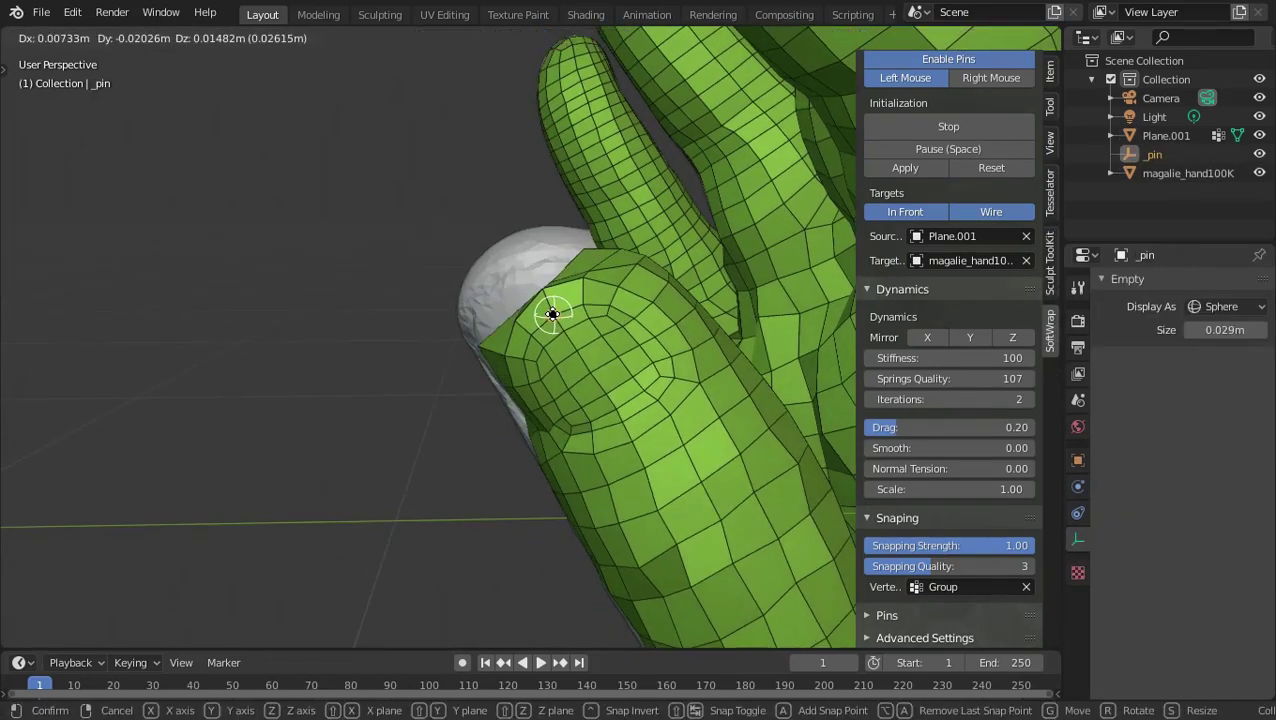
click(490, 281)
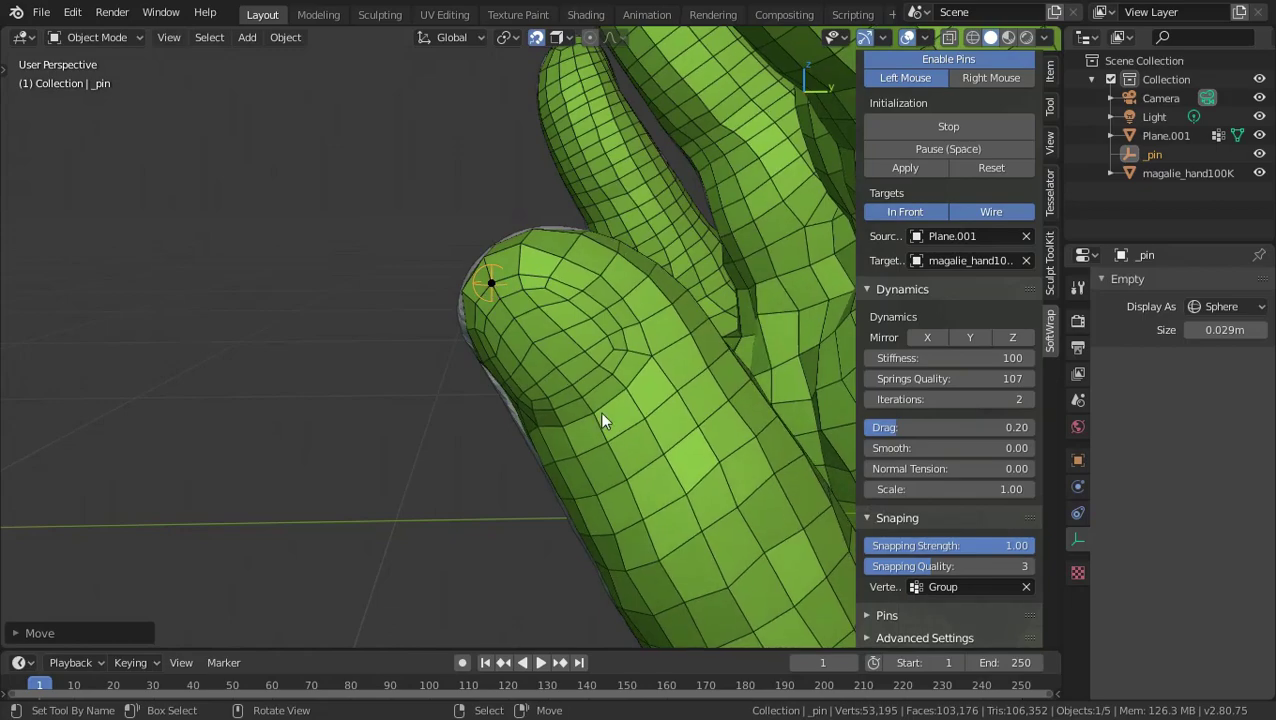
mouse_move(614, 432)
middle_down()
mouse_move(412, 500)
mouse_move(489, 382)
middle_up()
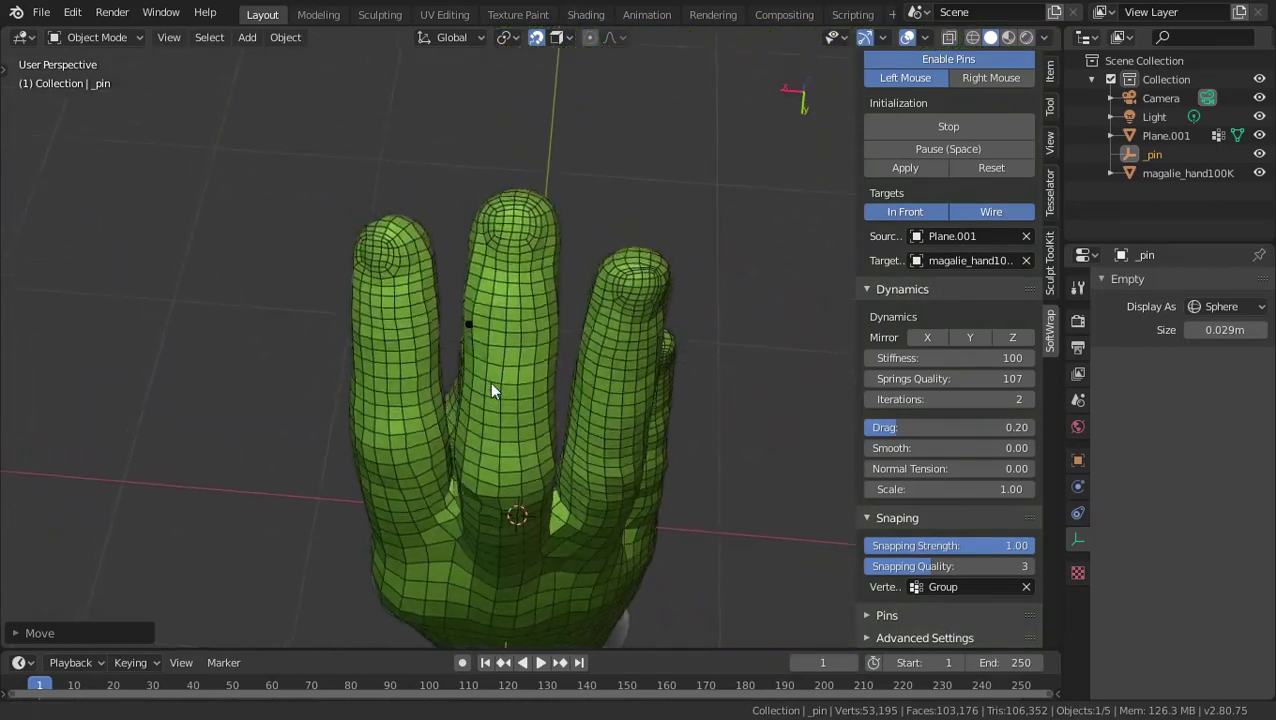
scroll(491, 400, up, 3)
scroll(491, 416, up, 2)
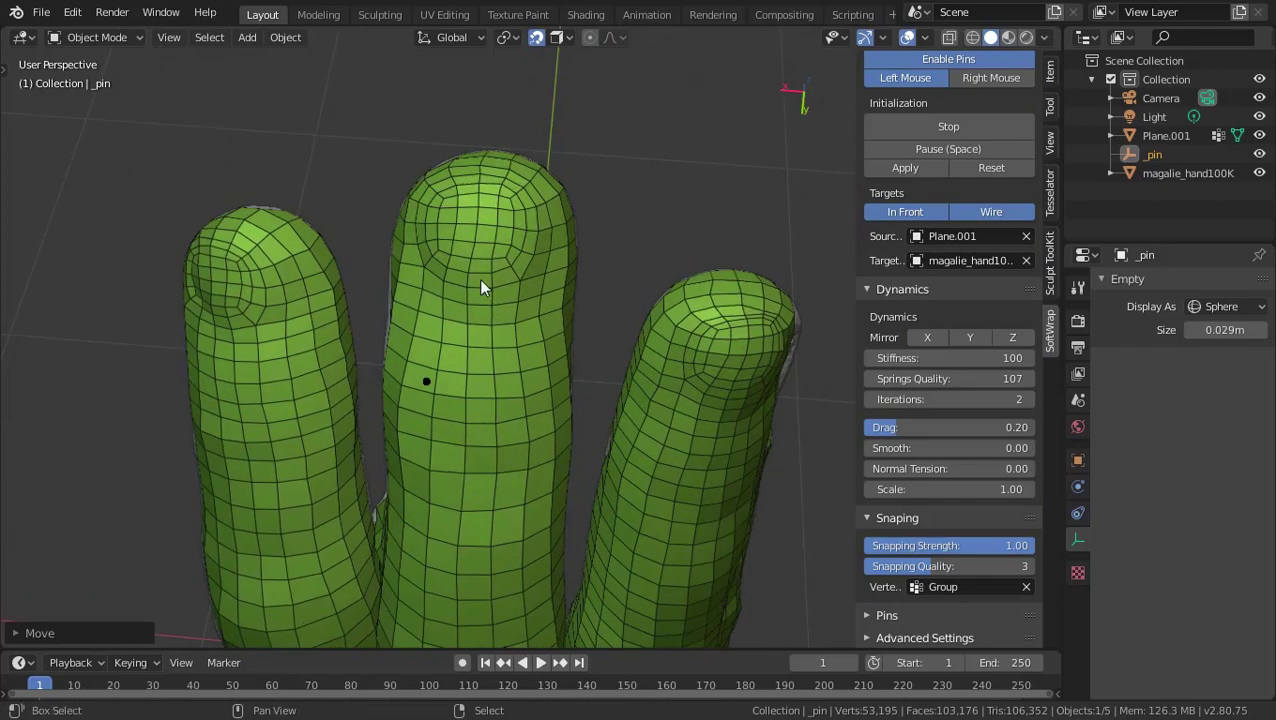
Duplicate a pin onto the middle finger and place another pin on the left fingertip.
key(shift+d)
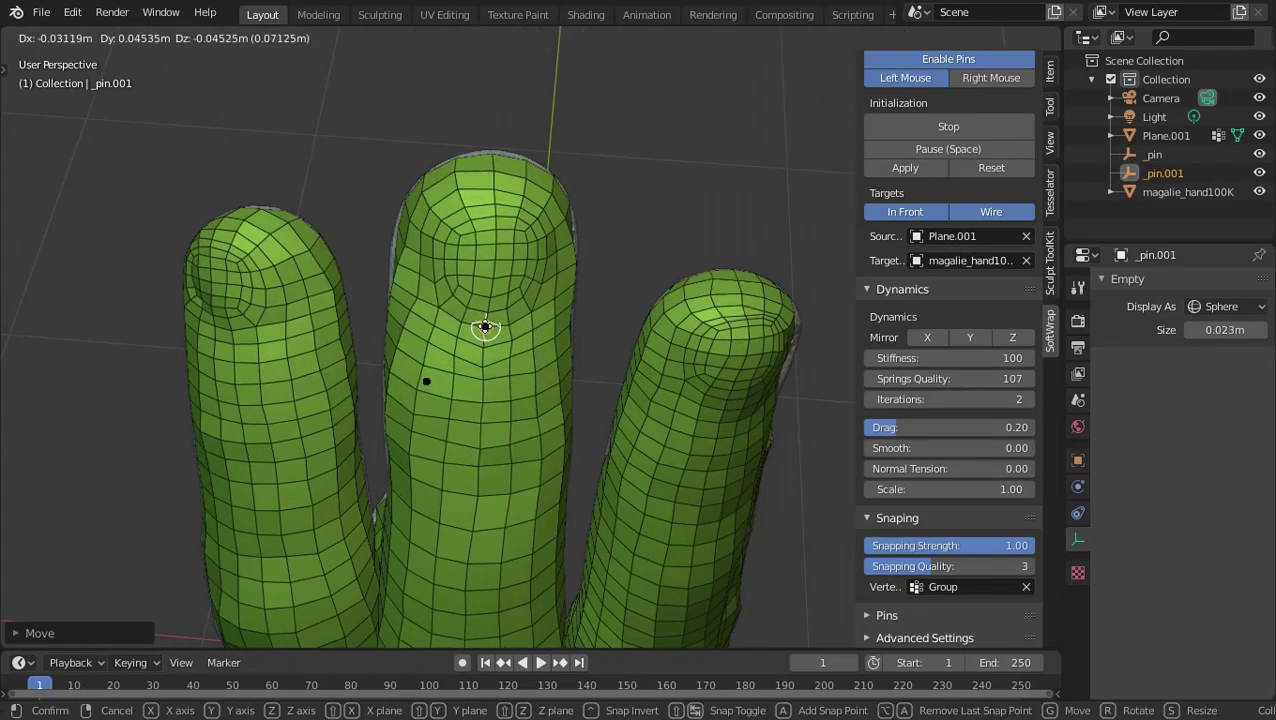
click(481, 325)
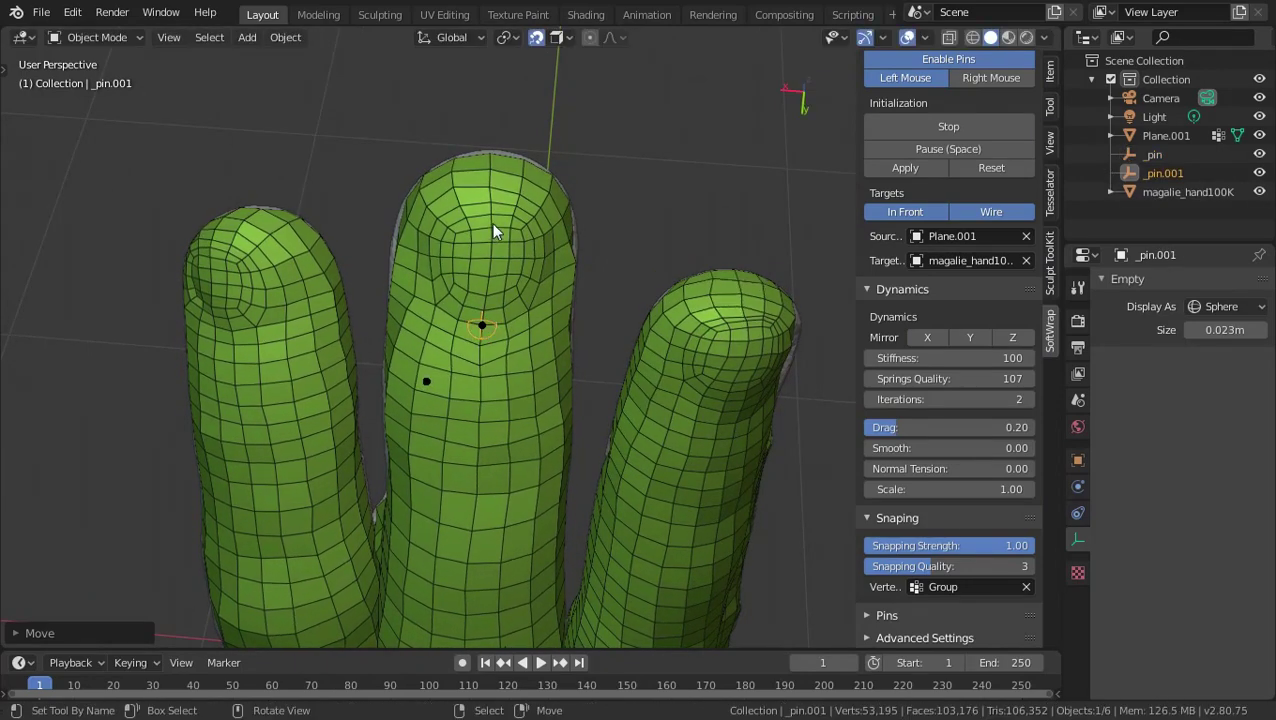
mouse_move(486, 205)
middle_down()
mouse_move(255, 291)
mouse_move(320, 287)
middle_up()
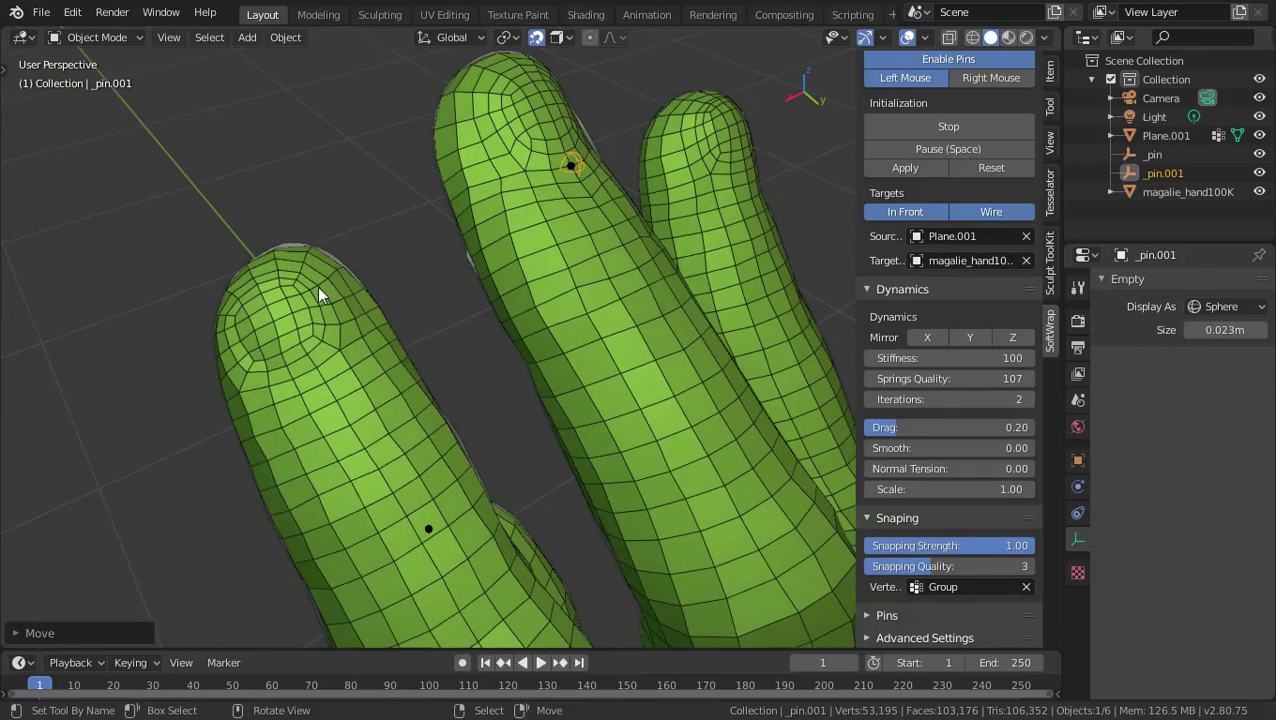
click(283, 370)
key(g)
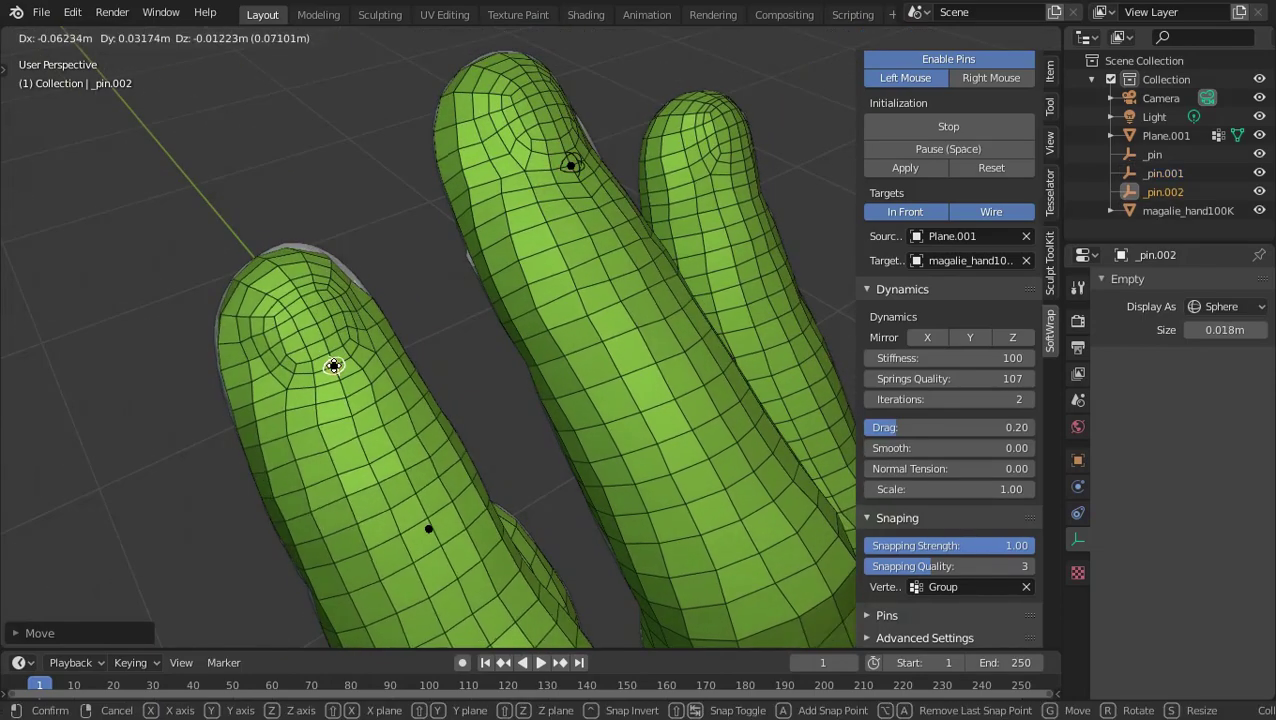
click(330, 355)
Pin one more fingertip, nudge it slightly lower, and view the whole hand upright.
middle_drag(330, 355, 487, 467)
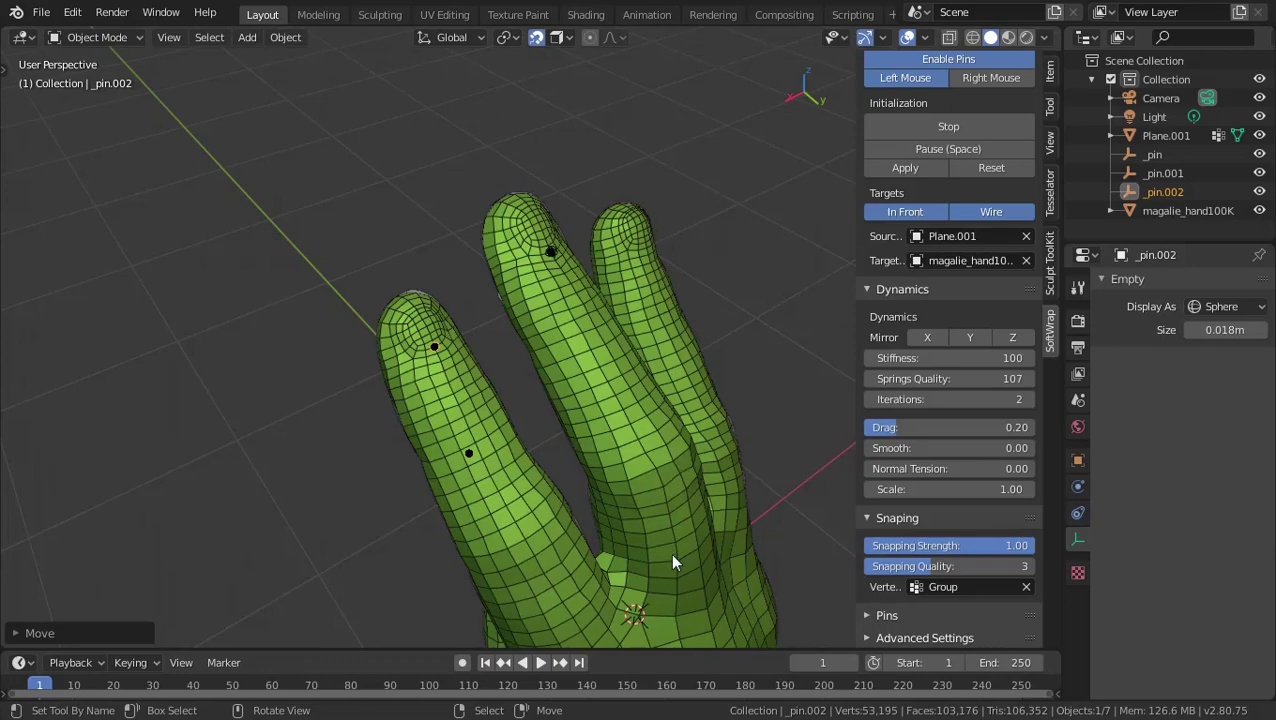
mouse_move(672, 562)
middle_down()
mouse_move(521, 541)
mouse_move(555, 497)
middle_up()
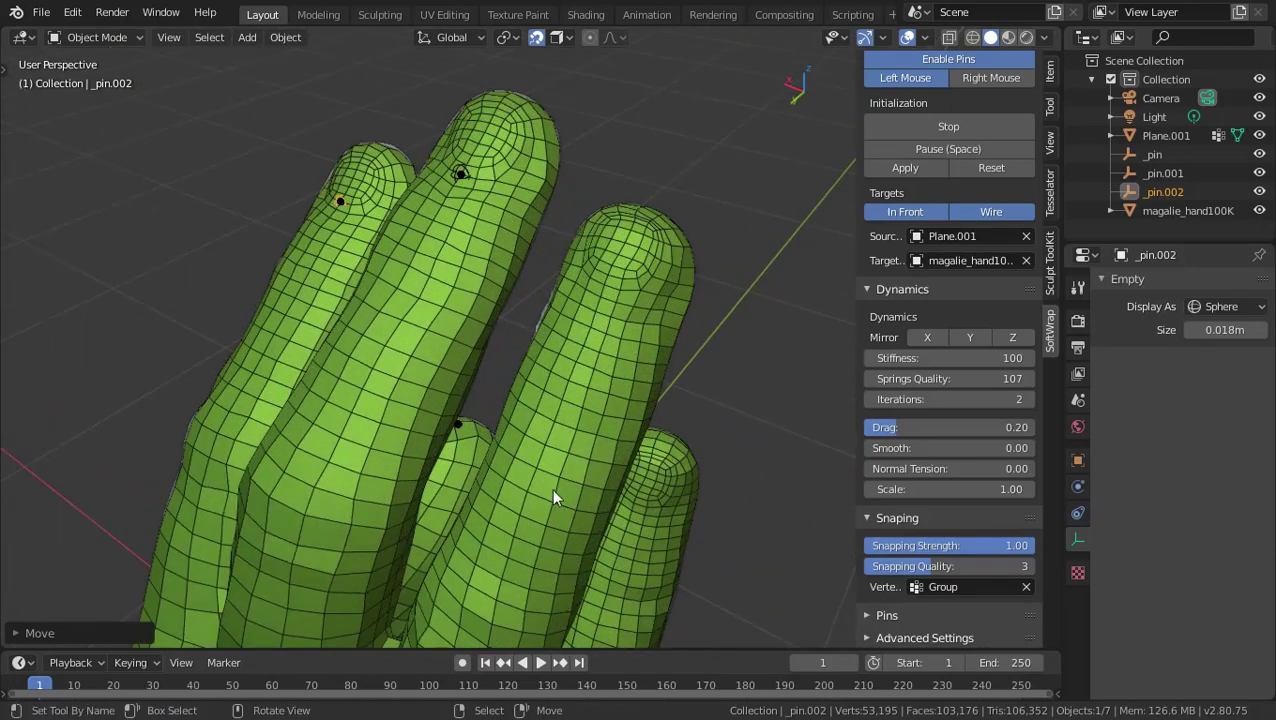
click(604, 288)
key(g)
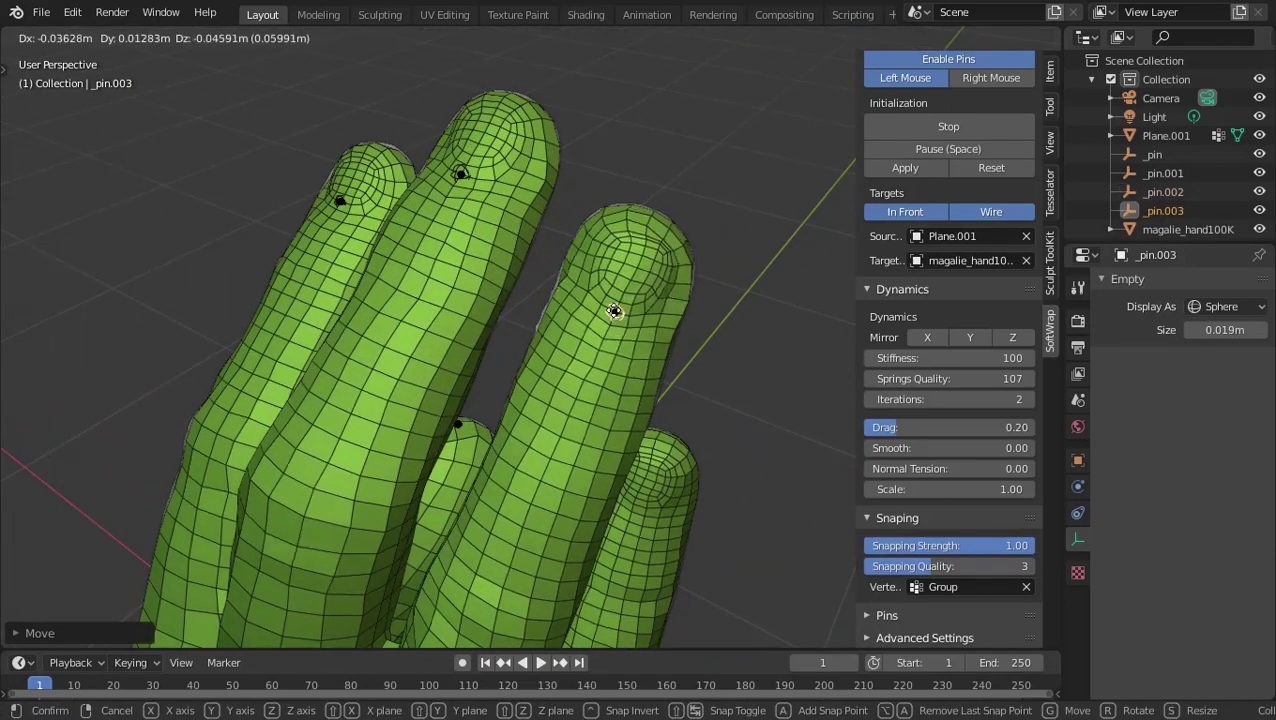
click(614, 311)
mouse_move(619, 376)
middle_down()
mouse_move(678, 555)
mouse_move(614, 515)
middle_up()
drag(587, 444, 598, 446)
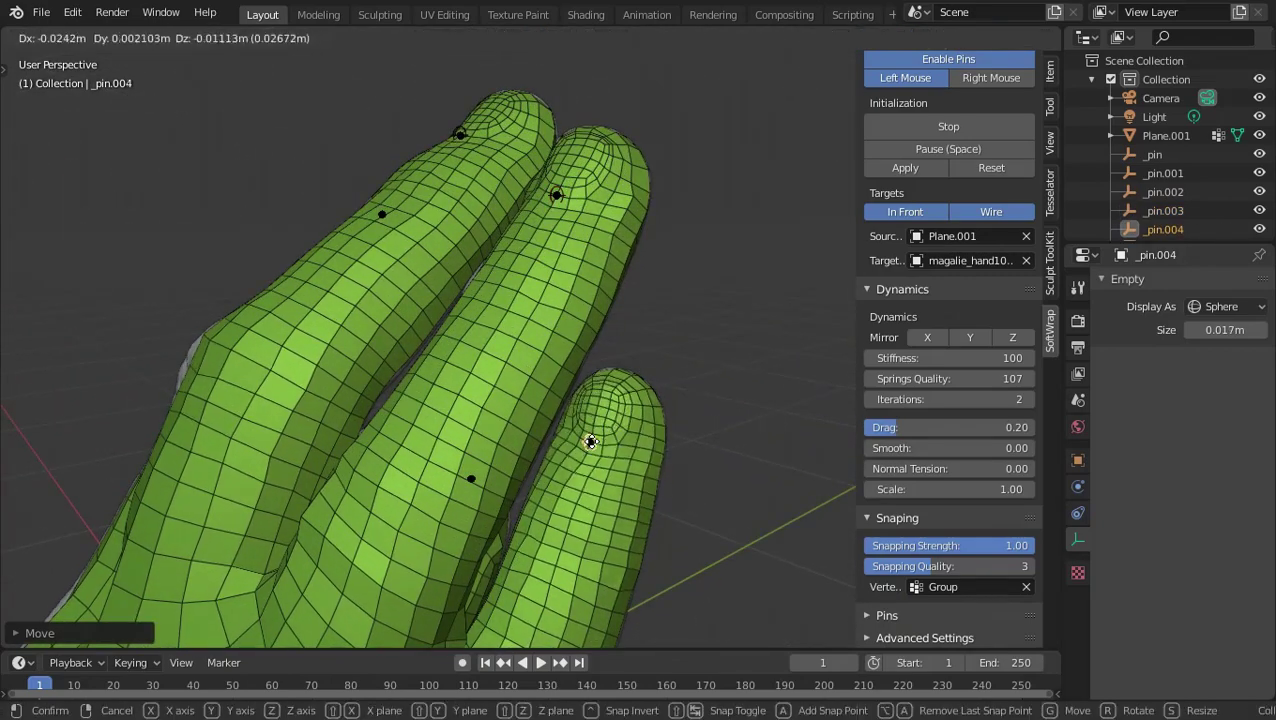
click(598, 446)
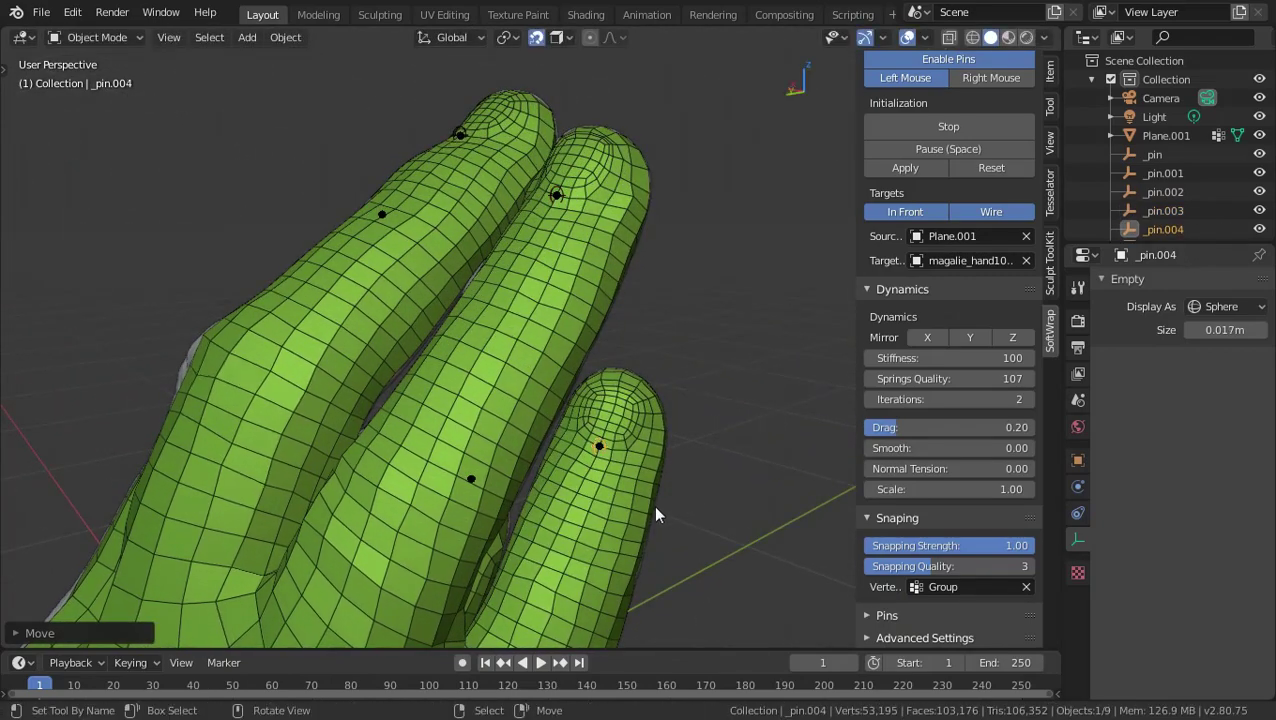
scroll(589, 534, down, 4)
mouse_move(589, 534)
middle_down()
mouse_move(240, 535)
mouse_move(299, 521)
mouse_move(555, 547)
middle_up()
Add a pin in the gap between the fingers and move it into place.
scroll(555, 550, up, 3)
scroll(480, 557, up, 3)
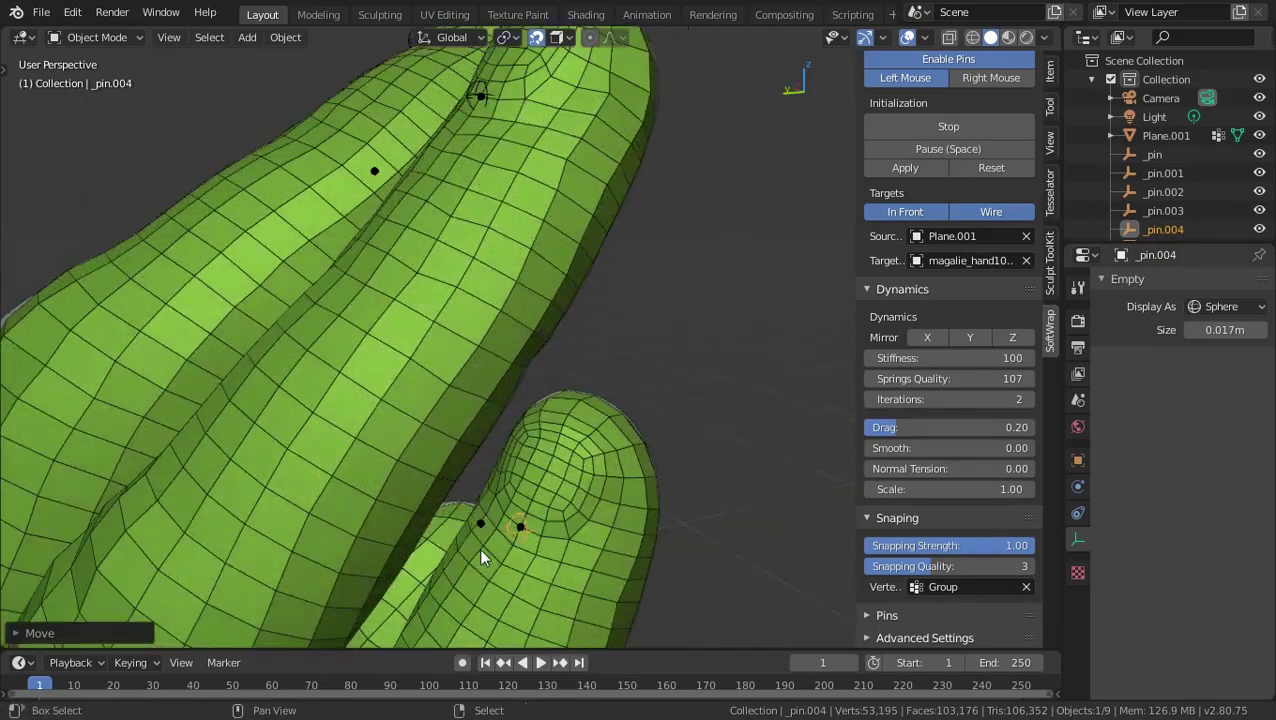
mouse_move(478, 547)
middle_down()
mouse_move(555, 276)
mouse_move(669, 256)
middle_up()
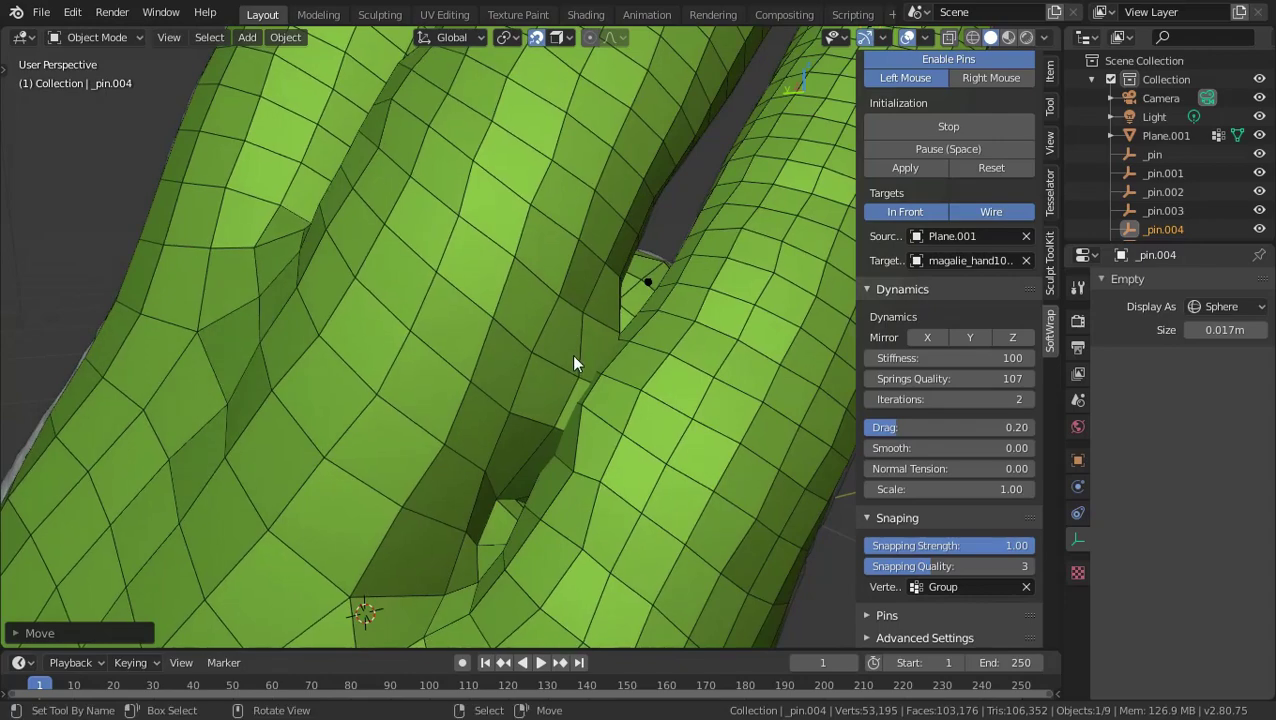
click(579, 378)
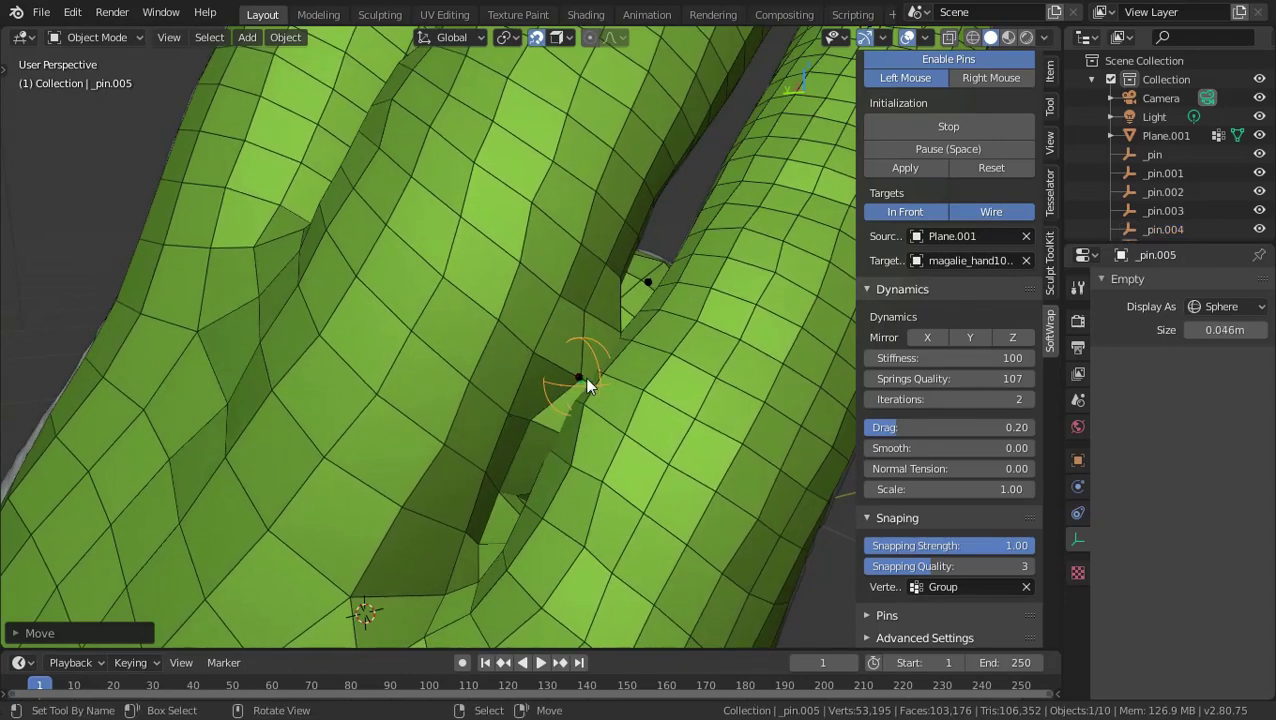
key(g)
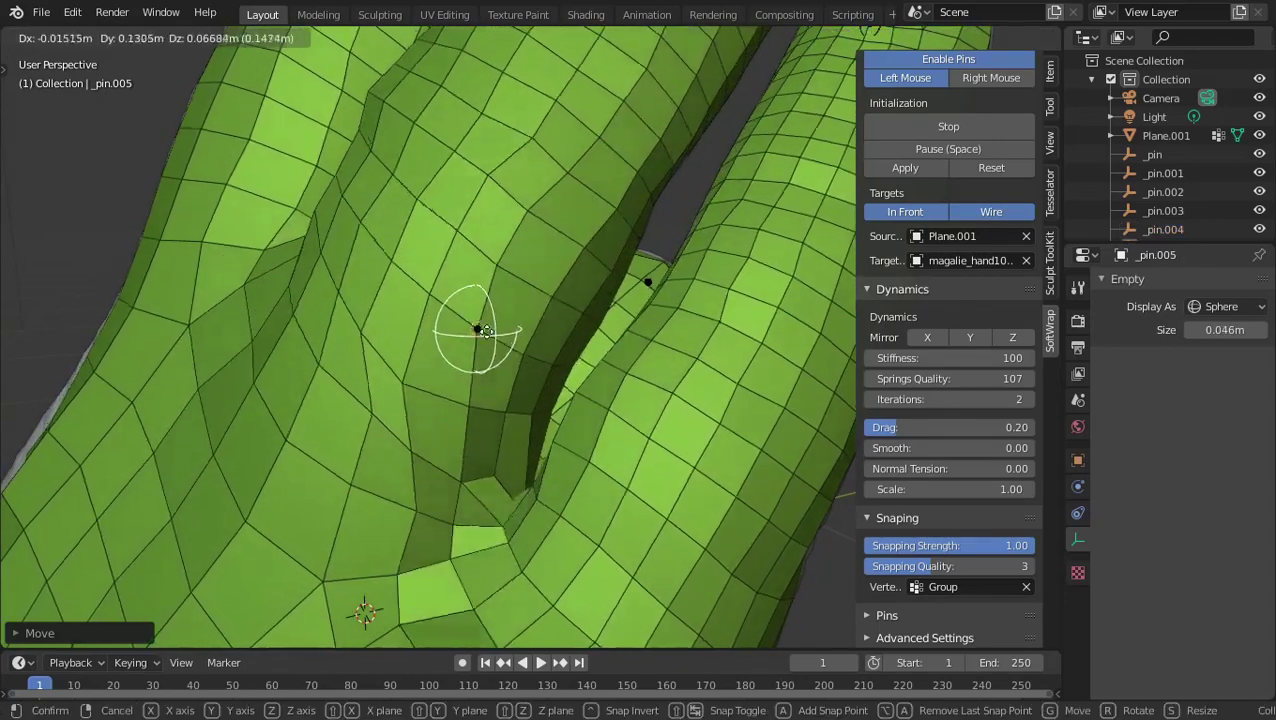
click(484, 331)
Turn off drawing the wrap mesh over the scan to see the whole hand.
scroll(493, 408, down, 5)
middle_drag(487, 467, 583, 413)
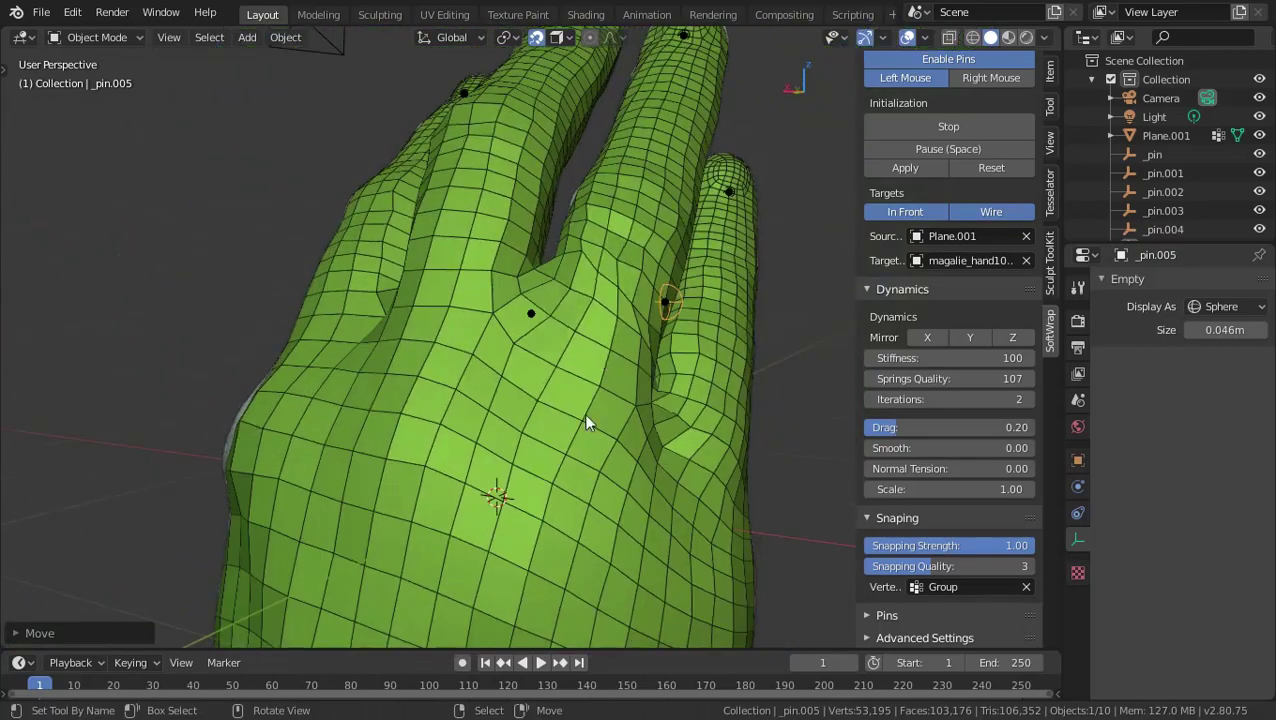
mouse_move(640, 345)
middle_down()
mouse_move(529, 437)
mouse_move(588, 445)
mouse_move(540, 348)
mouse_move(507, 429)
mouse_move(654, 437)
mouse_move(545, 427)
middle_up()
scroll(529, 437, down, 3)
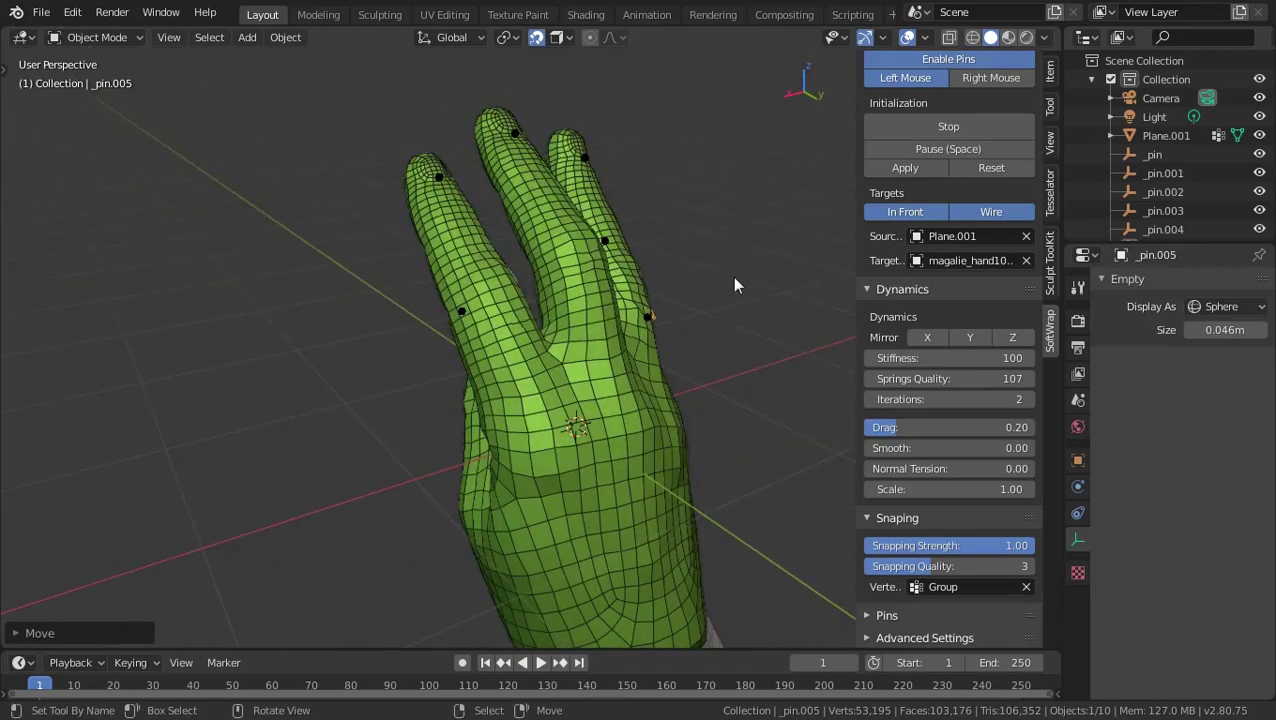
click(887, 217)
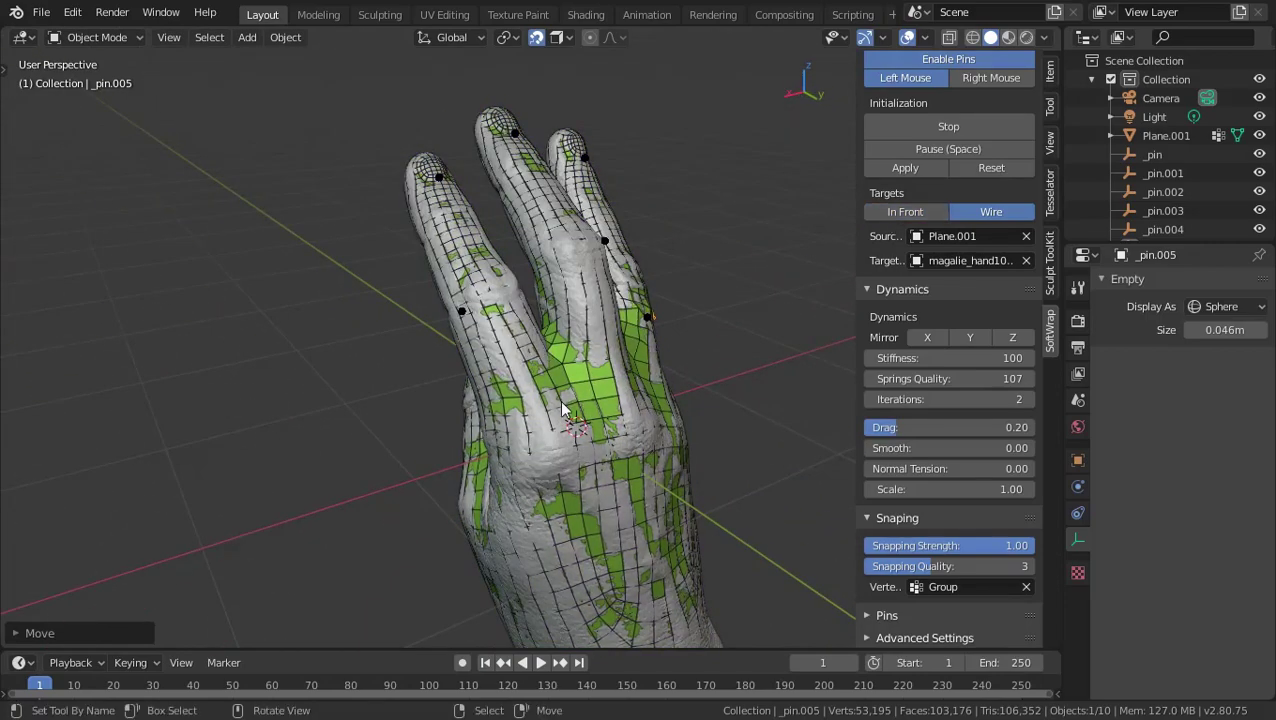
Pull the pins on the back of the hand downward.
mouse_move(559, 400)
middle_down()
mouse_move(493, 424)
mouse_move(510, 411)
middle_up()
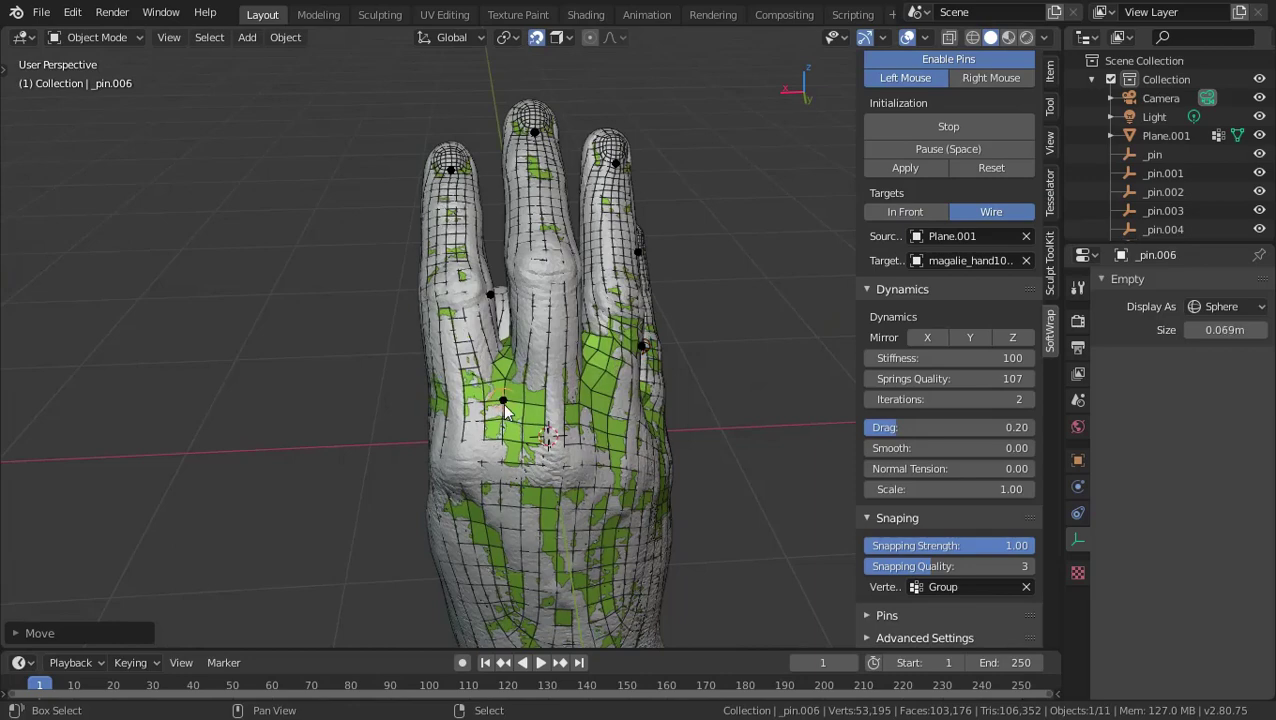
drag(505, 410, 628, 507)
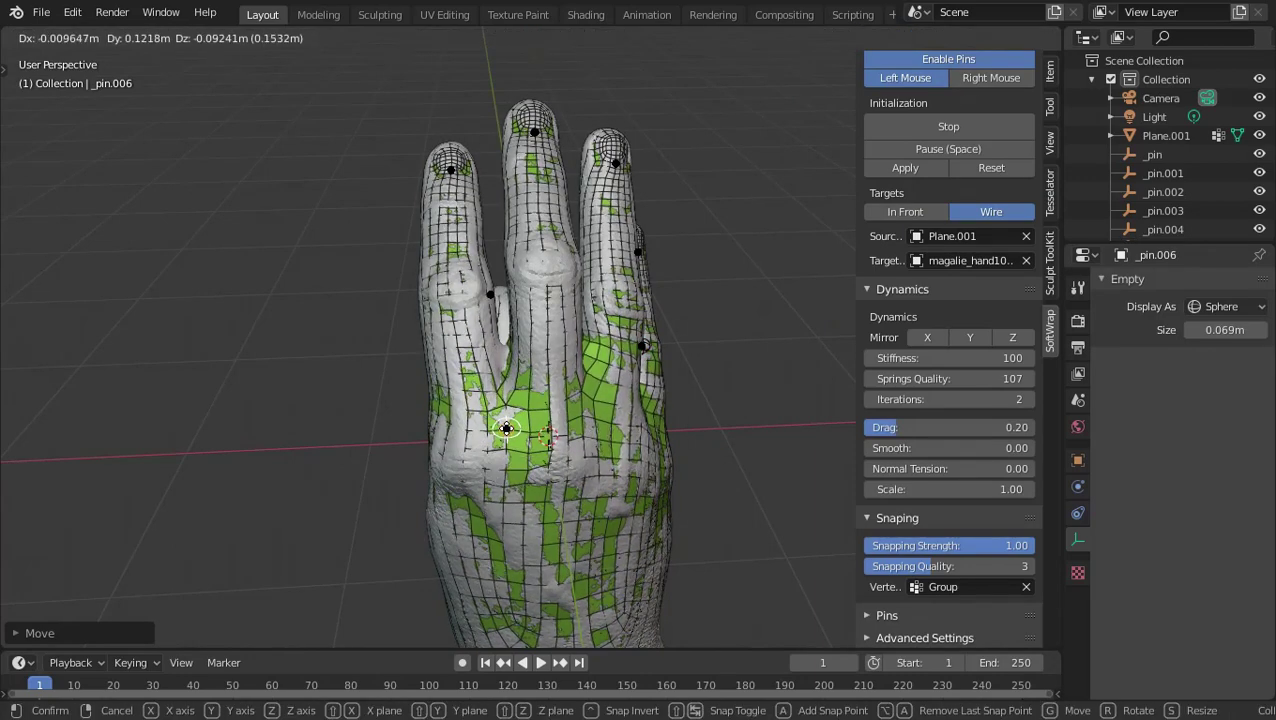
mouse_move(628, 507)
middle_down()
mouse_move(590, 490)
mouse_move(545, 428)
middle_up()
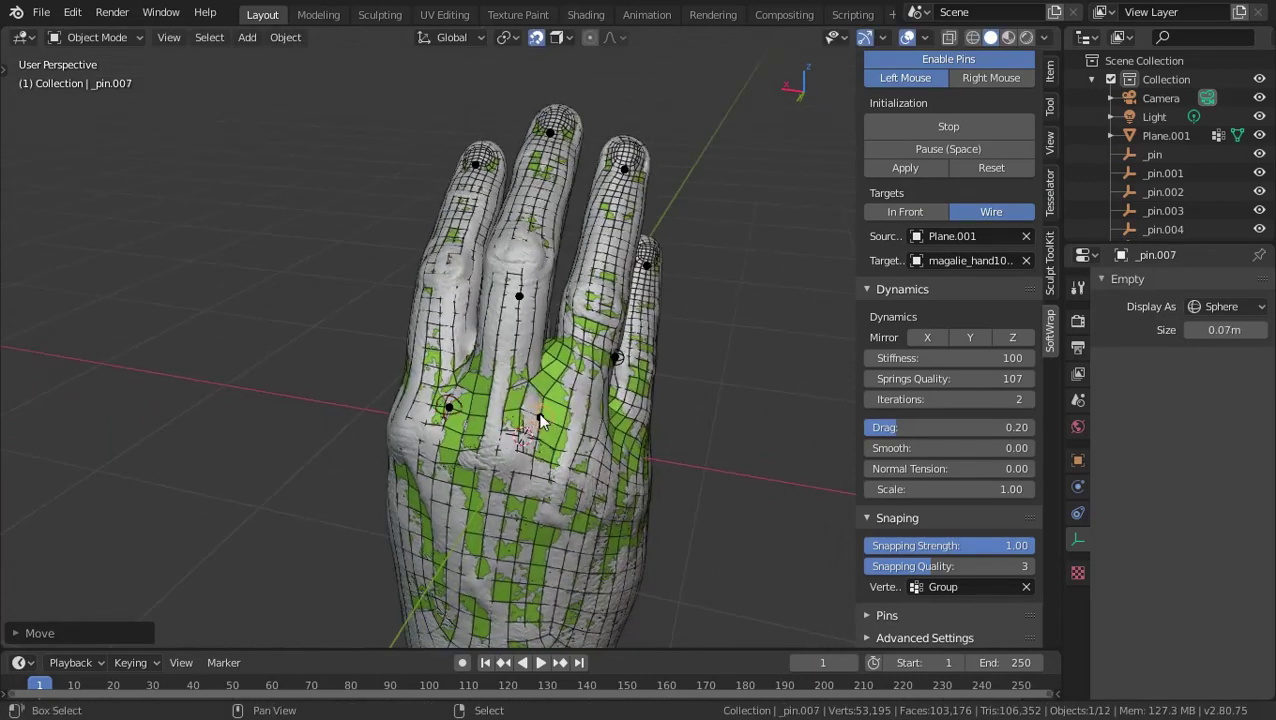
drag(540, 421, 541, 441)
Move the fingertip pin upward, then delete the misplaced fingertip pin.
mouse_move(651, 437)
middle_down()
mouse_move(670, 445)
mouse_move(773, 397)
middle_up()
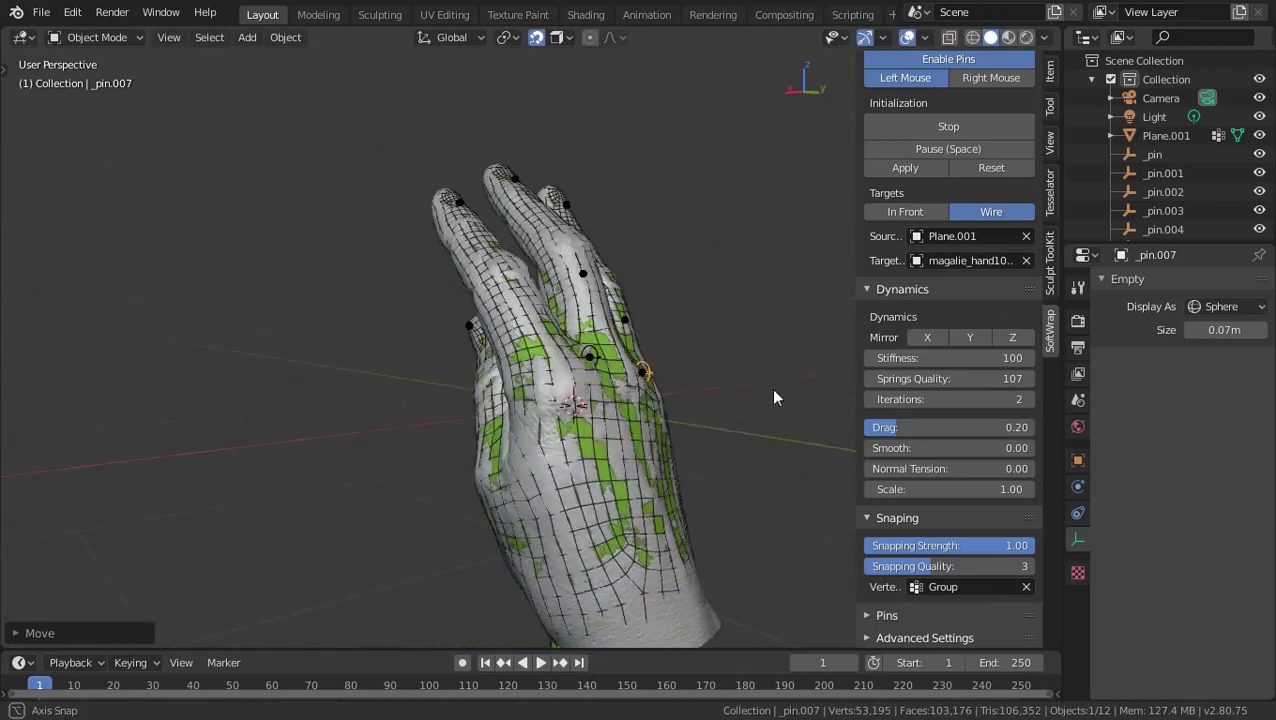
scroll(950, 300, up, 3)
mouse_move(390, 390)
middle_down()
mouse_move(472, 390)
mouse_move(521, 414)
middle_up()
scroll(521, 414, up, 2)
mouse_move(350, 443)
middle_down()
mouse_move(289, 472)
mouse_move(264, 508)
middle_up()
scroll(399, 311, up, 2)
scroll(411, 365, up, 3)
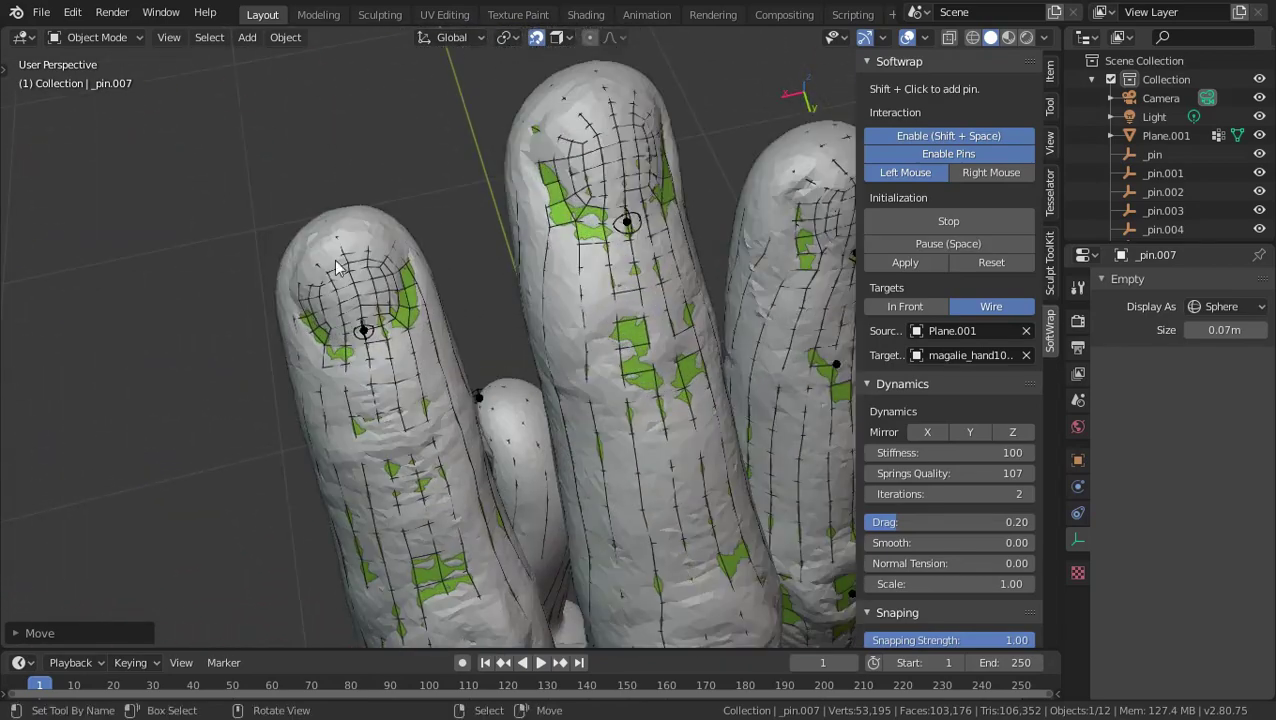
drag(349, 256, 341, 231)
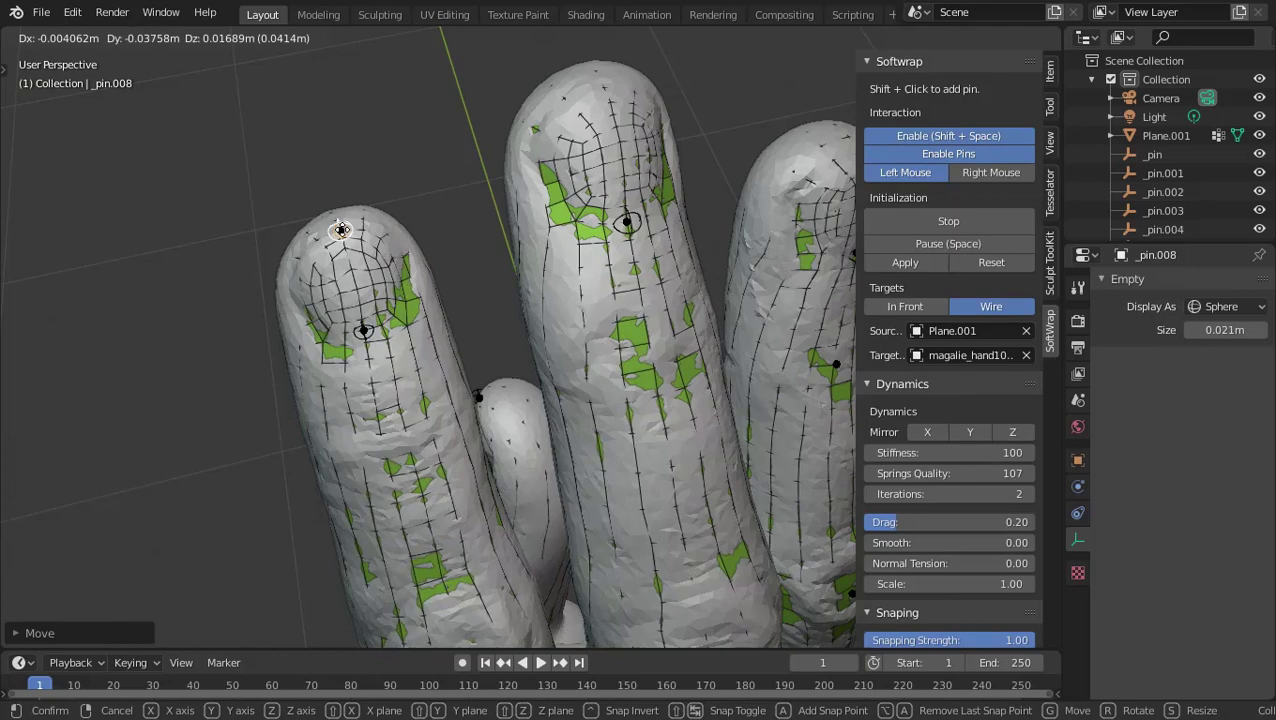
key(Delete)
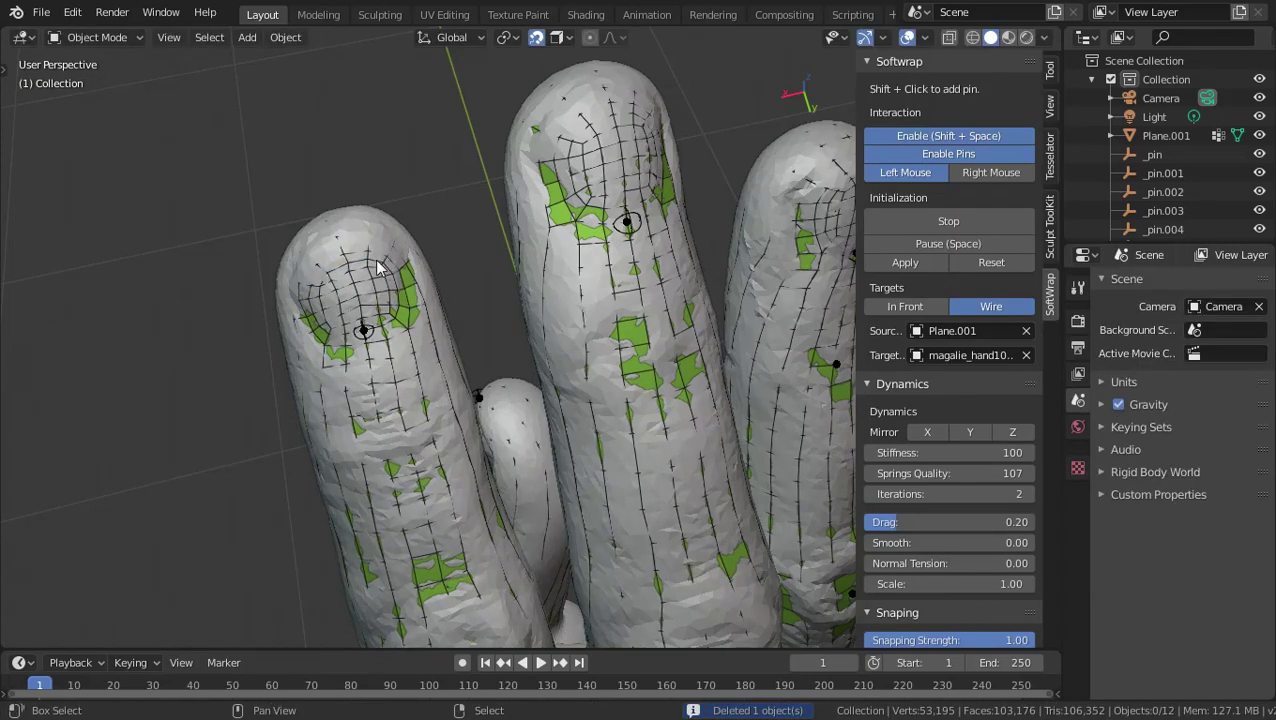
Add two new pins on the fingertip and adjust their positions up the tip.
shift+click(378, 268)
drag(378, 268, 386, 232)
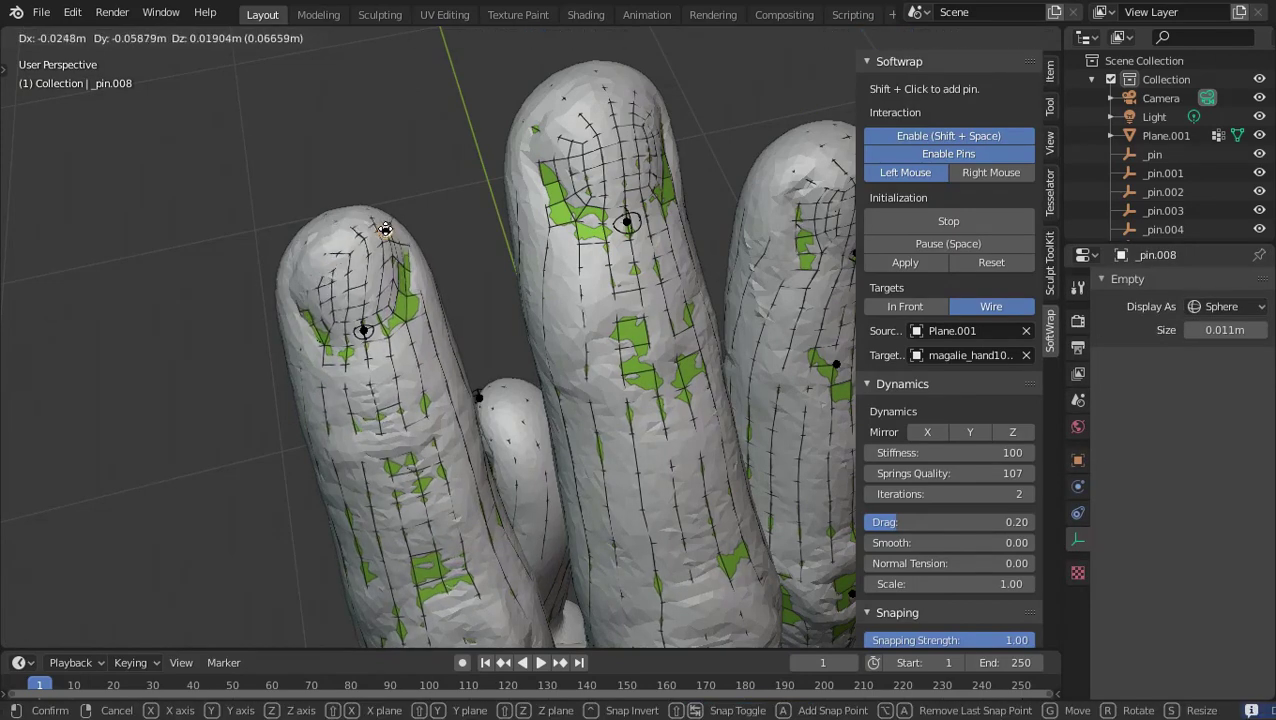
shift+click(322, 283)
drag(322, 283, 306, 266)
drag(390, 240, 386, 255)
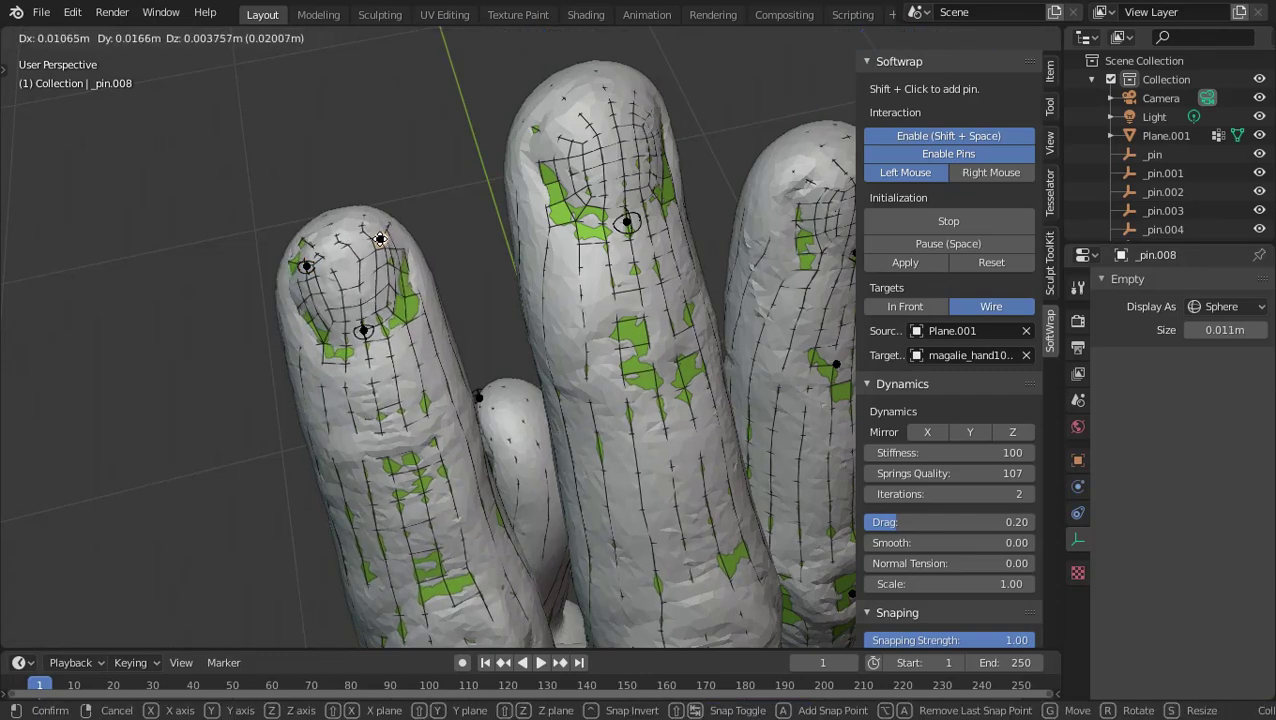
Add pins at the tip of the middle finger.
middle_drag(386, 255, 545, 420)
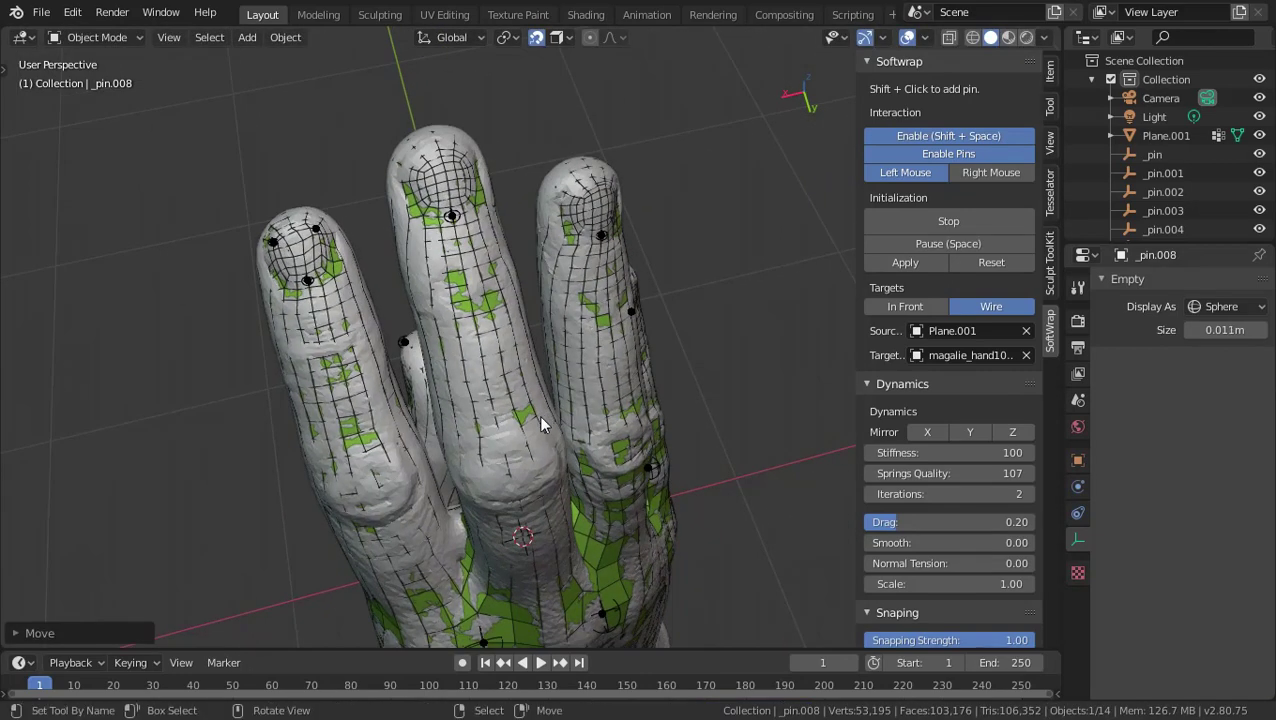
shift+click(425, 177)
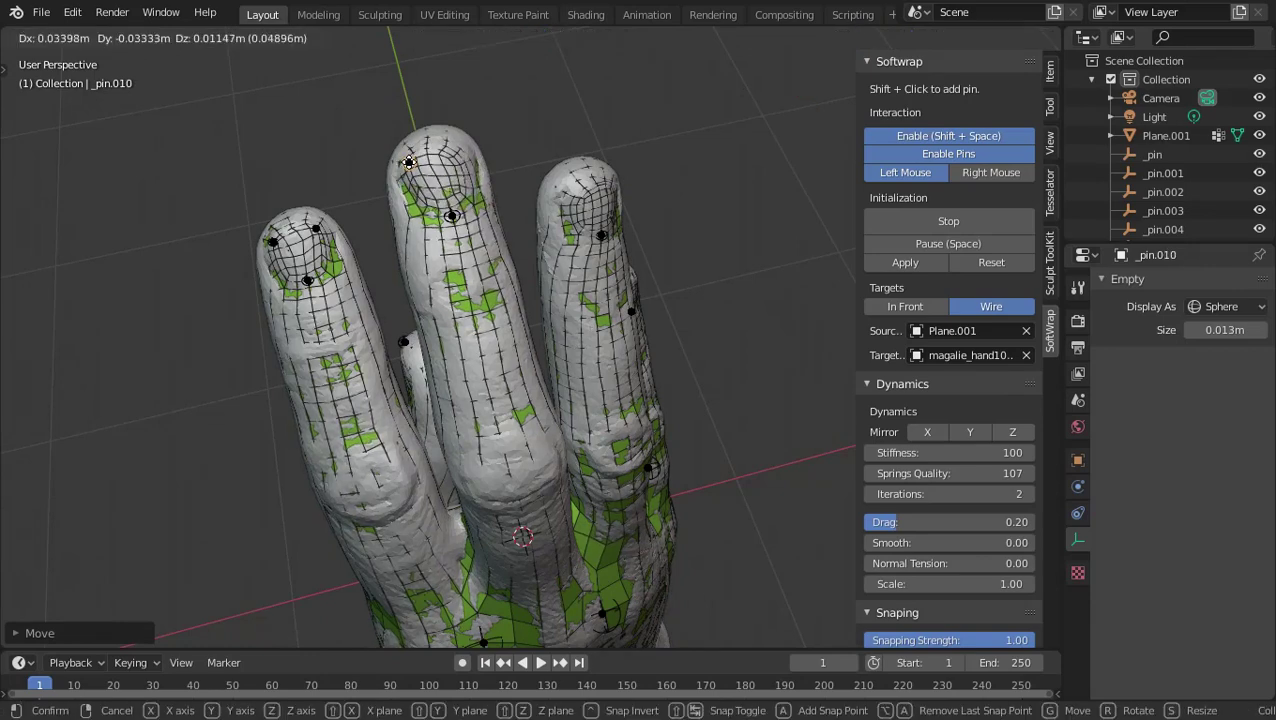
drag(409, 162, 409, 162)
shift+click(453, 158)
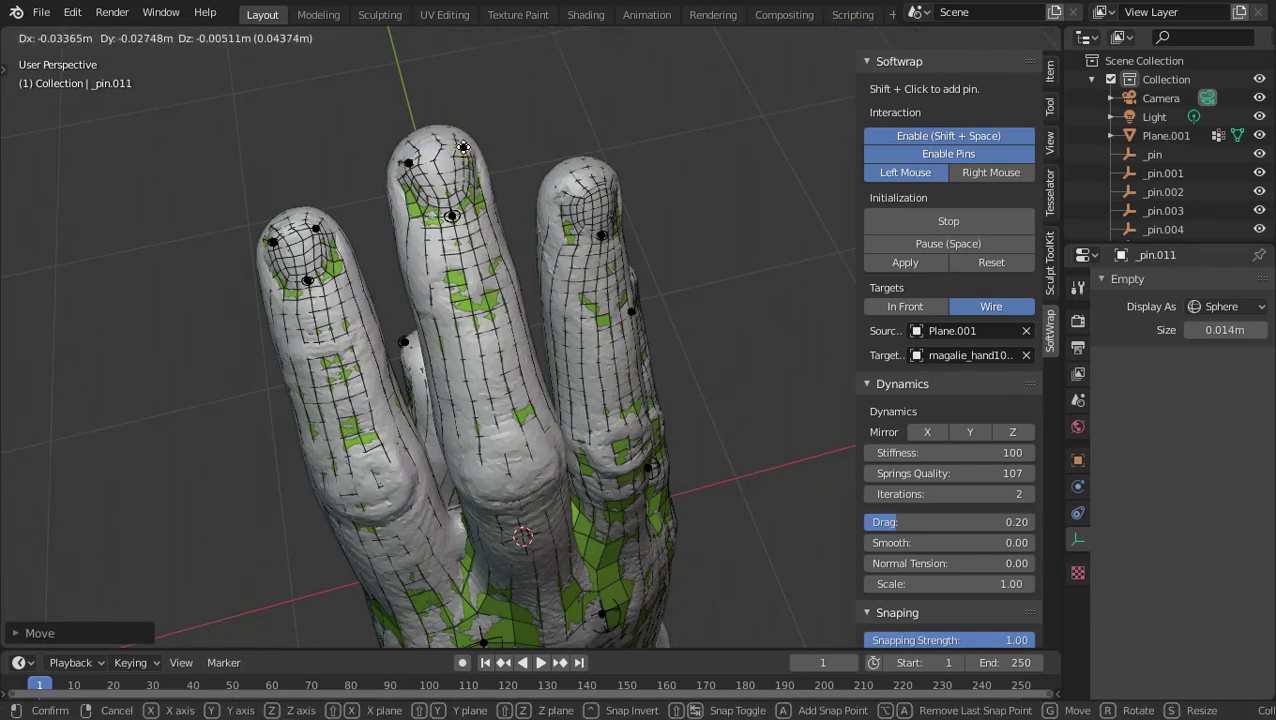
click(468, 155)
Add and shift a pin on the next fingertip, then delete it.
middle_drag(698, 345, 558, 236)
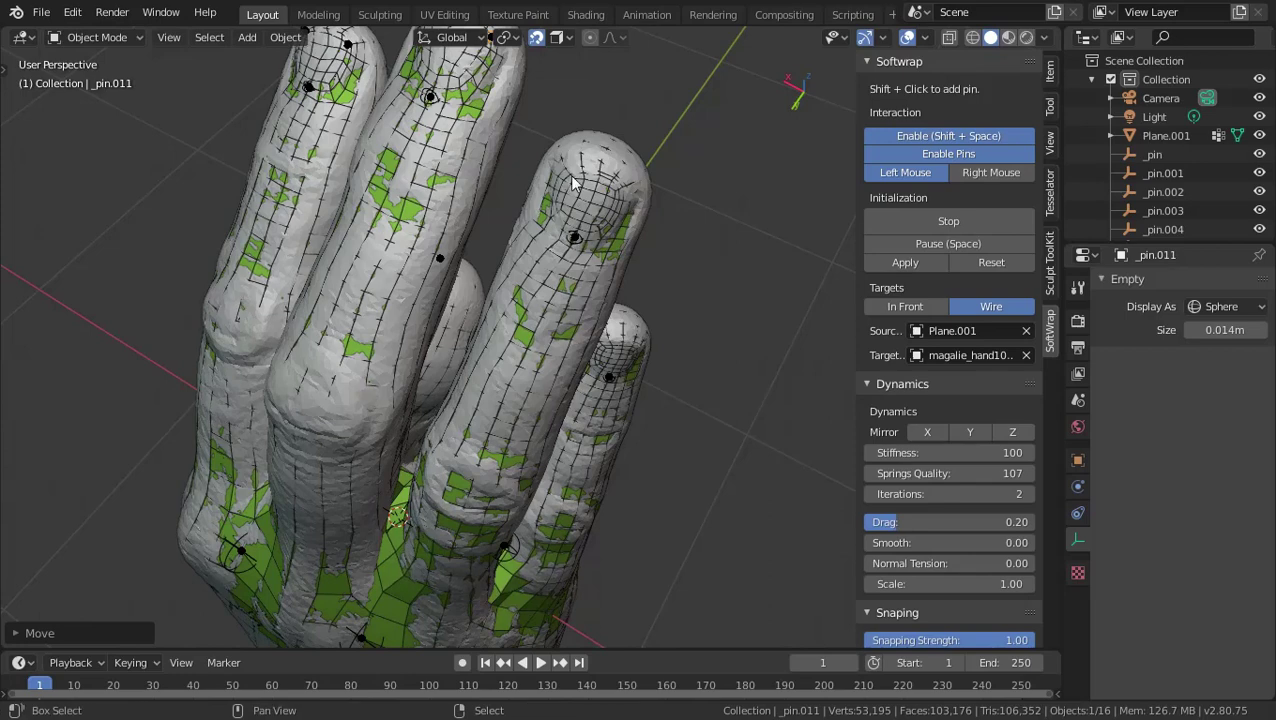
shift+click(573, 183)
click(586, 182)
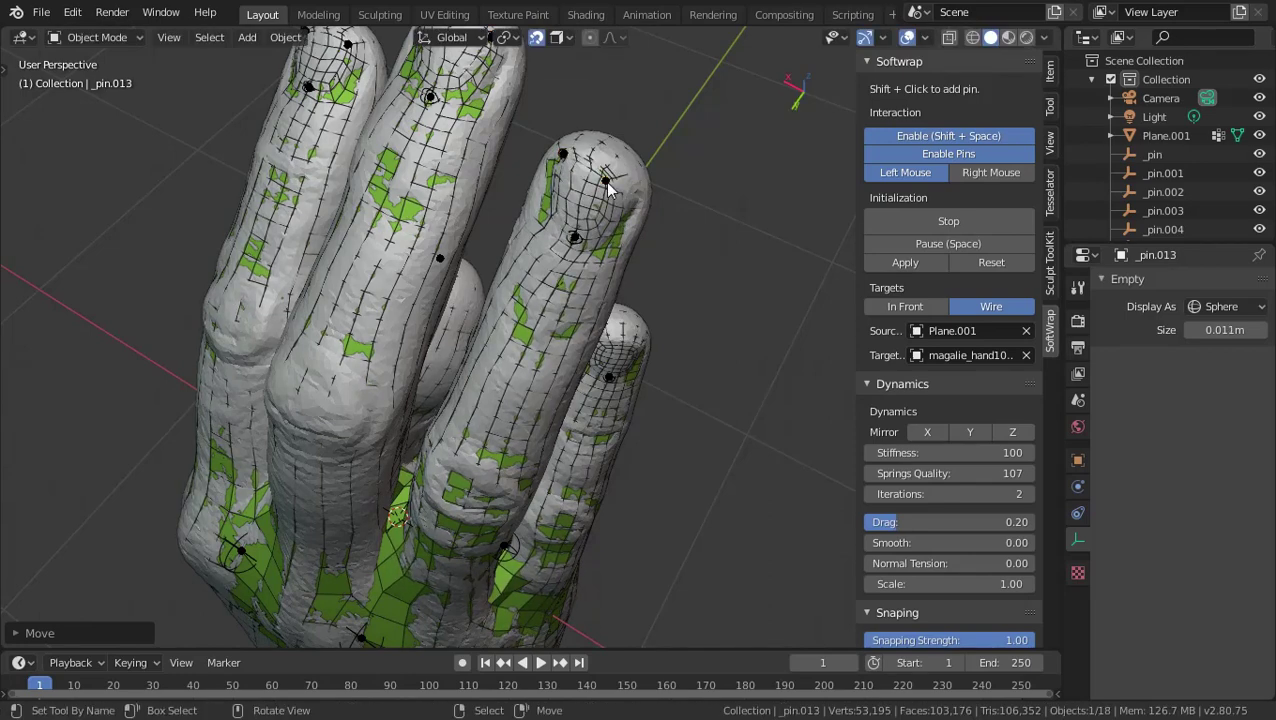
drag(607, 188, 633, 183)
click(633, 183)
key(Delete)
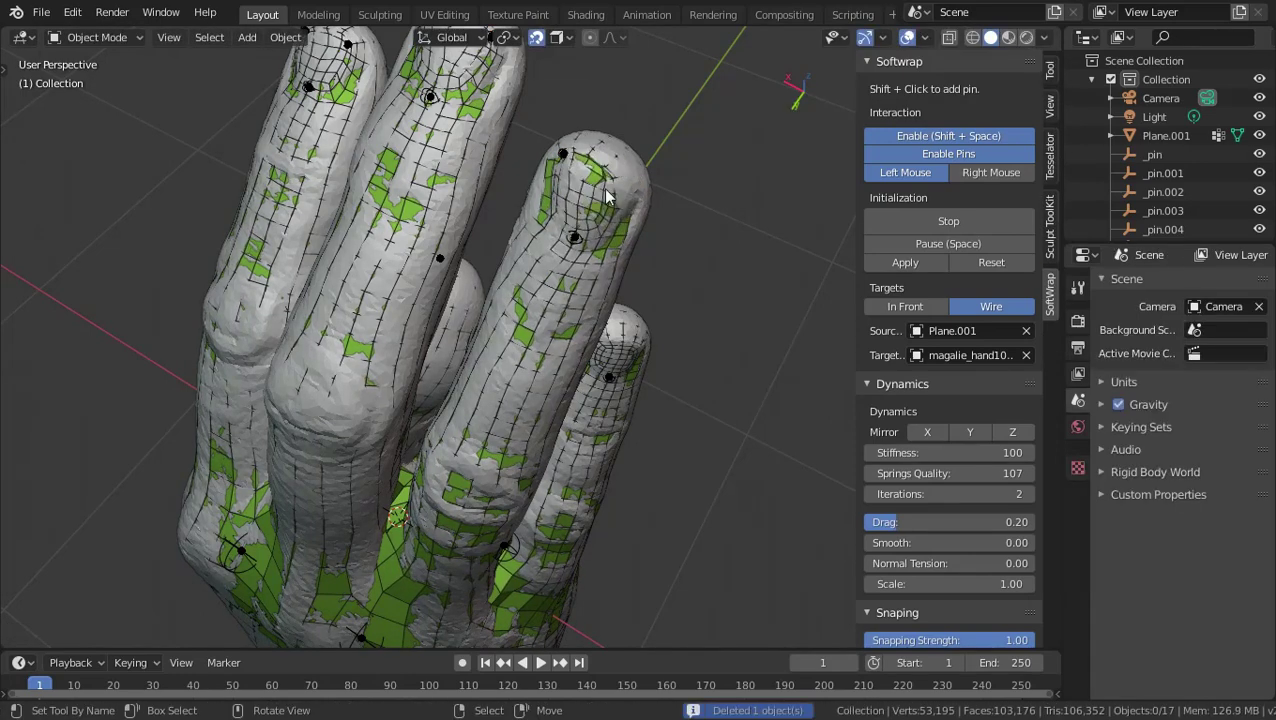
key(ctrl+z)
key(Delete)
Place a new fingertip pin, remove the extra one, and re-add it at the tip.
shift+click(560, 176)
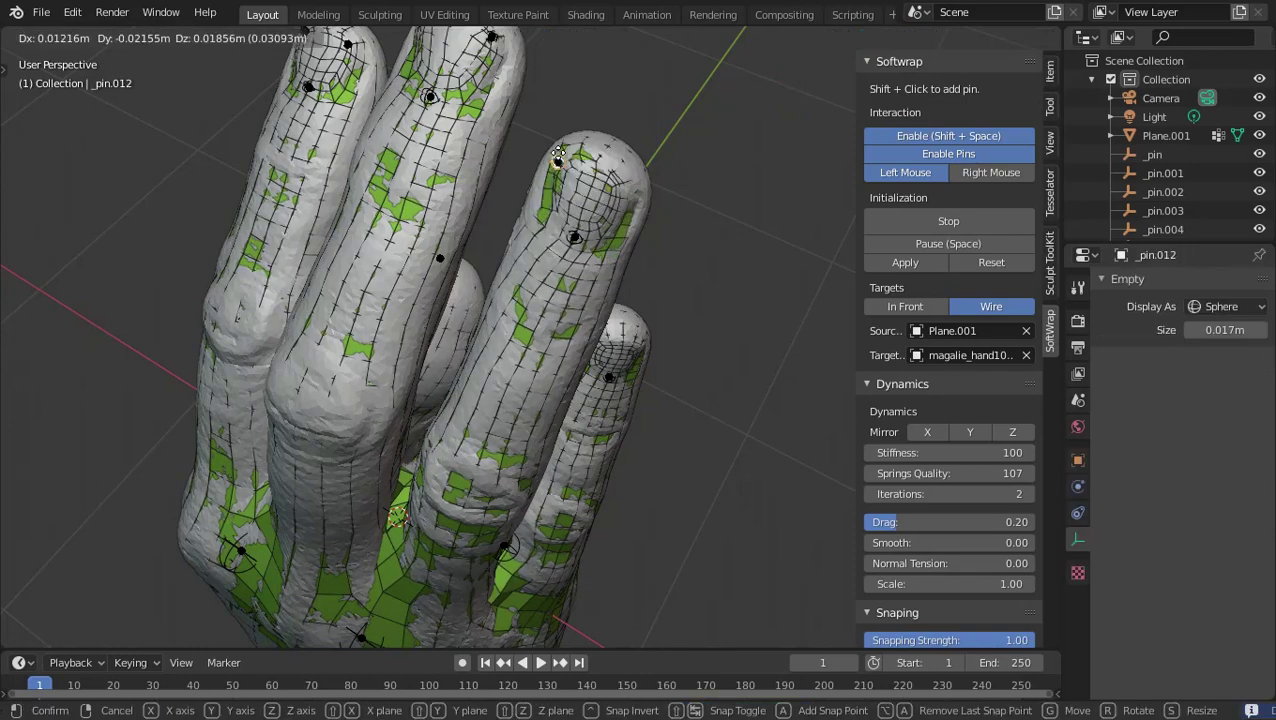
click(557, 155)
shift+click(643, 189)
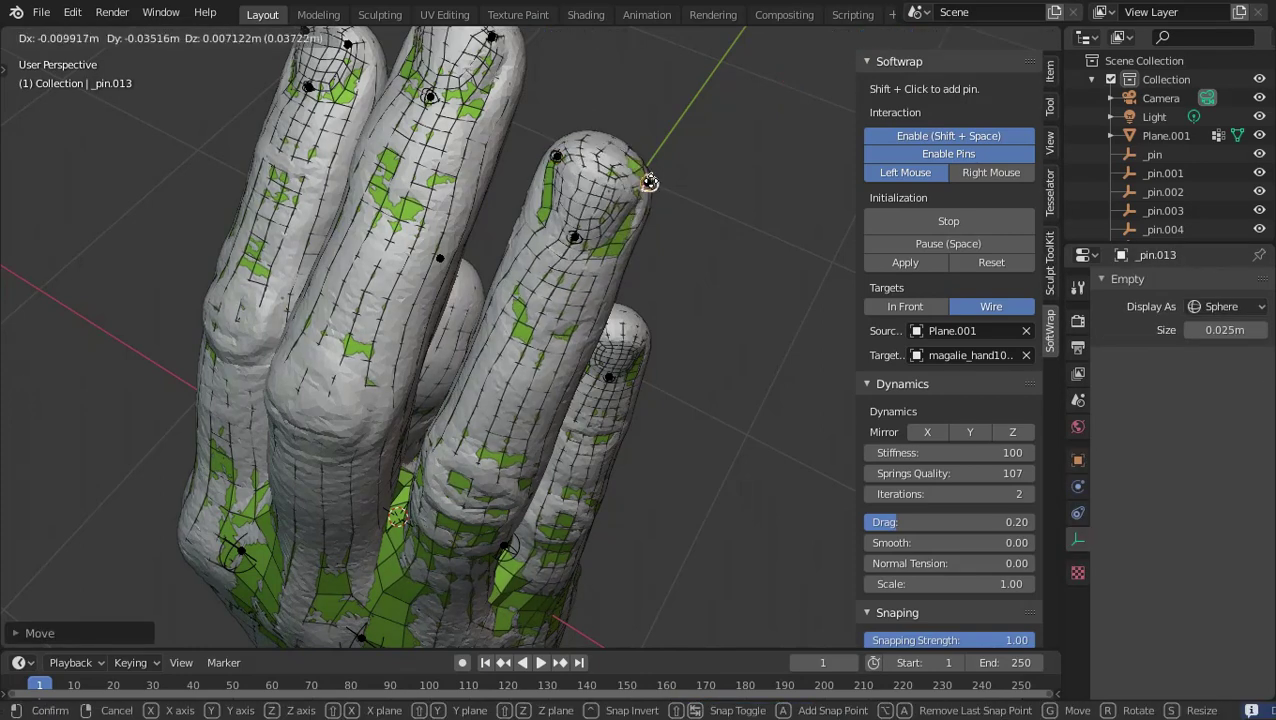
click(646, 184)
key(Delete)
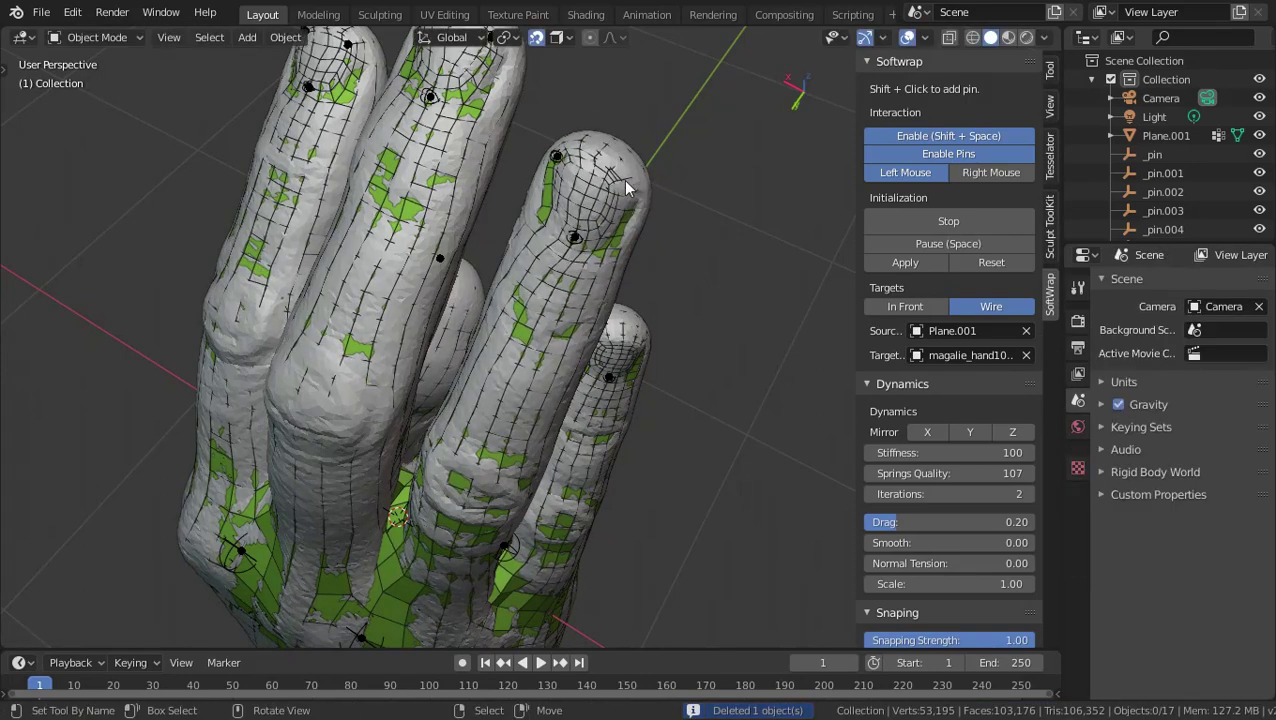
shift+click(627, 187)
click(632, 189)
Add another fingertip pin and move two pins to new spots on the fingertip.
mouse_move(632, 190)
middle_down()
mouse_move(624, 286)
mouse_move(611, 266)
mouse_move(580, 279)
middle_up()
shift+click(628, 243)
click(630, 245)
drag(585, 270, 572, 245)
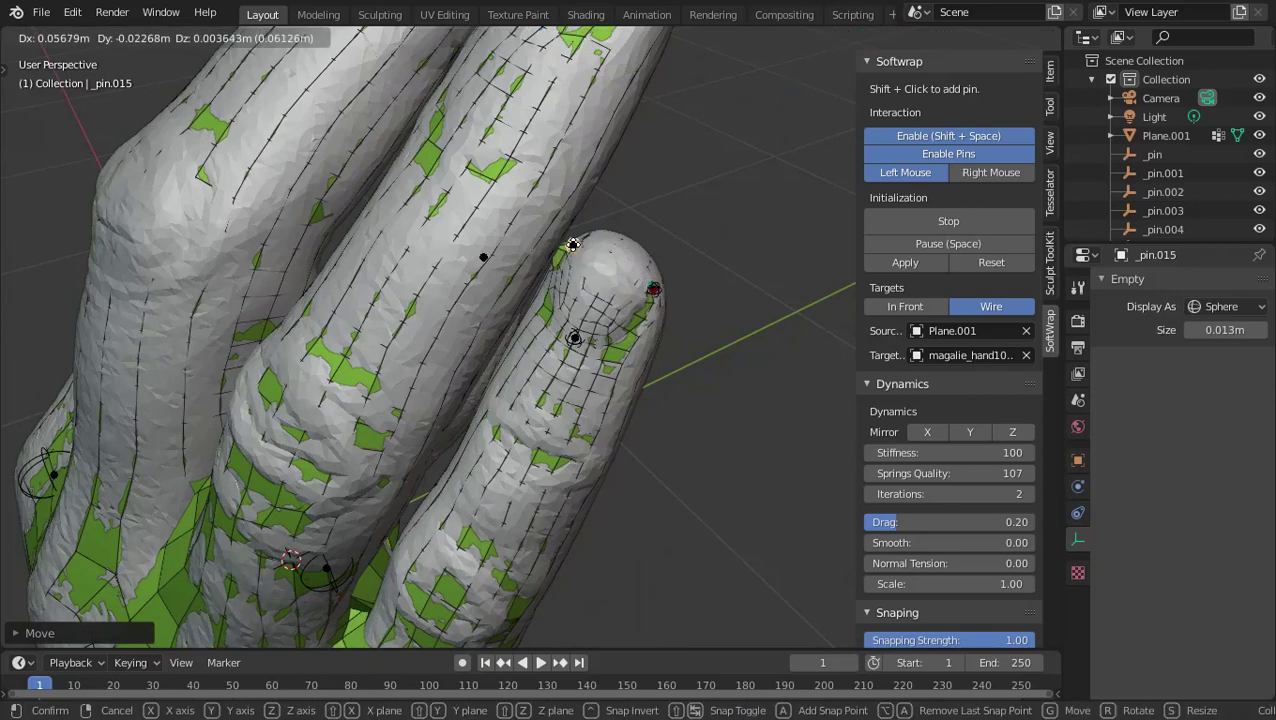
click(577, 252)
drag(660, 291, 647, 284)
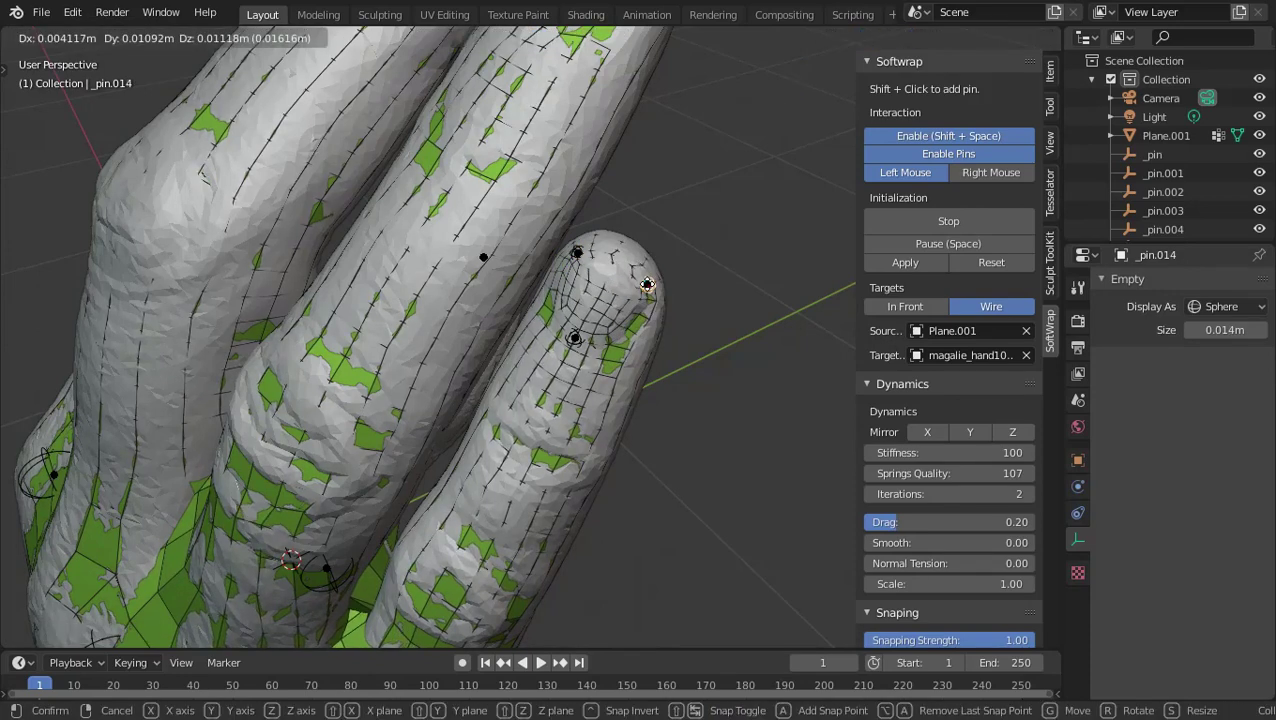
click(638, 283)
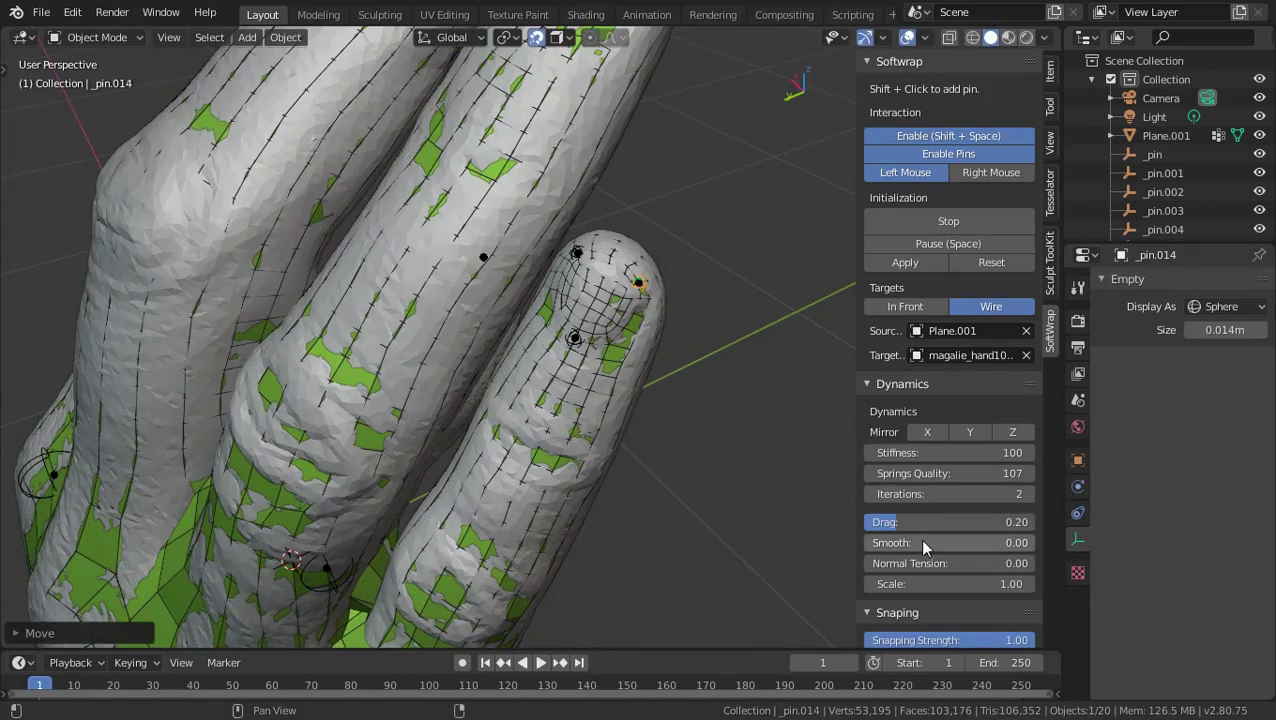
Set SoftWrap smoothing to 1.14, enable In Front, and select Plane.001.
drag(923, 545, 950, 545)
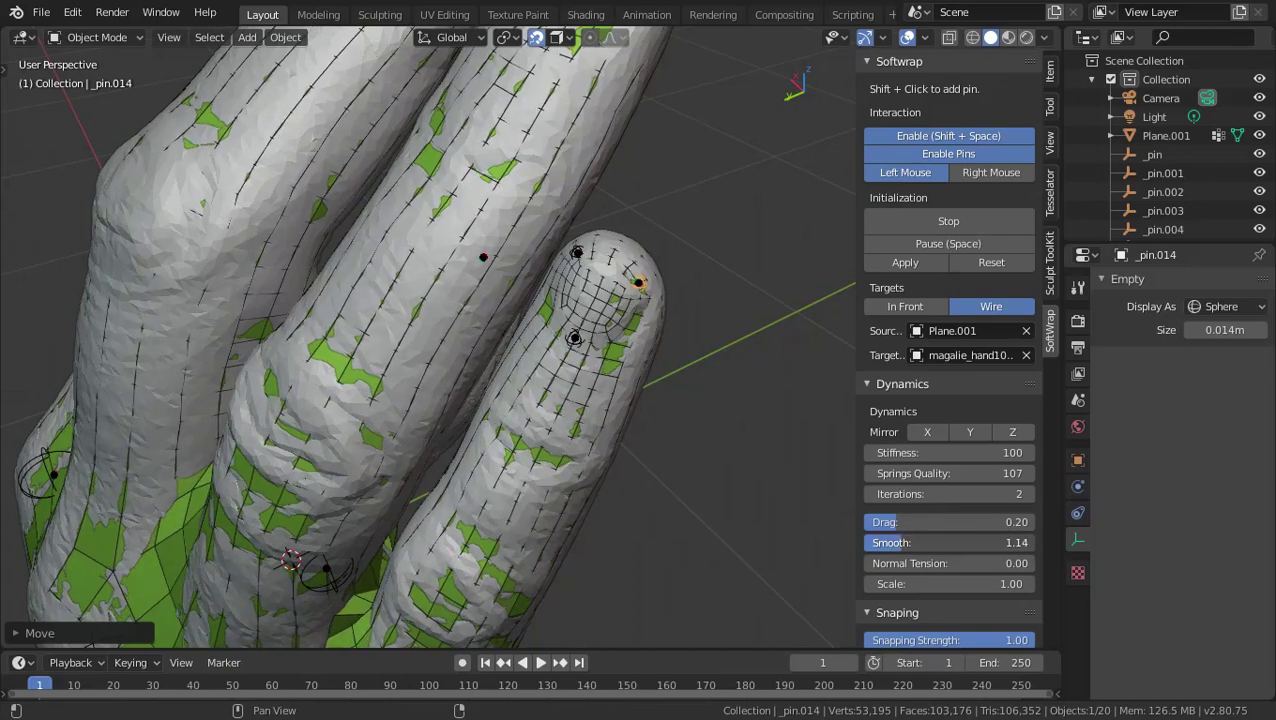
mouse_move(560, 549)
middle_down()
mouse_move(484, 549)
mouse_move(545, 291)
mouse_move(510, 323)
mouse_move(538, 303)
middle_up()
click(908, 307)
mouse_move(460, 560)
middle_down()
mouse_move(423, 544)
mouse_move(428, 400)
mouse_move(404, 400)
middle_up()
click(446, 586)
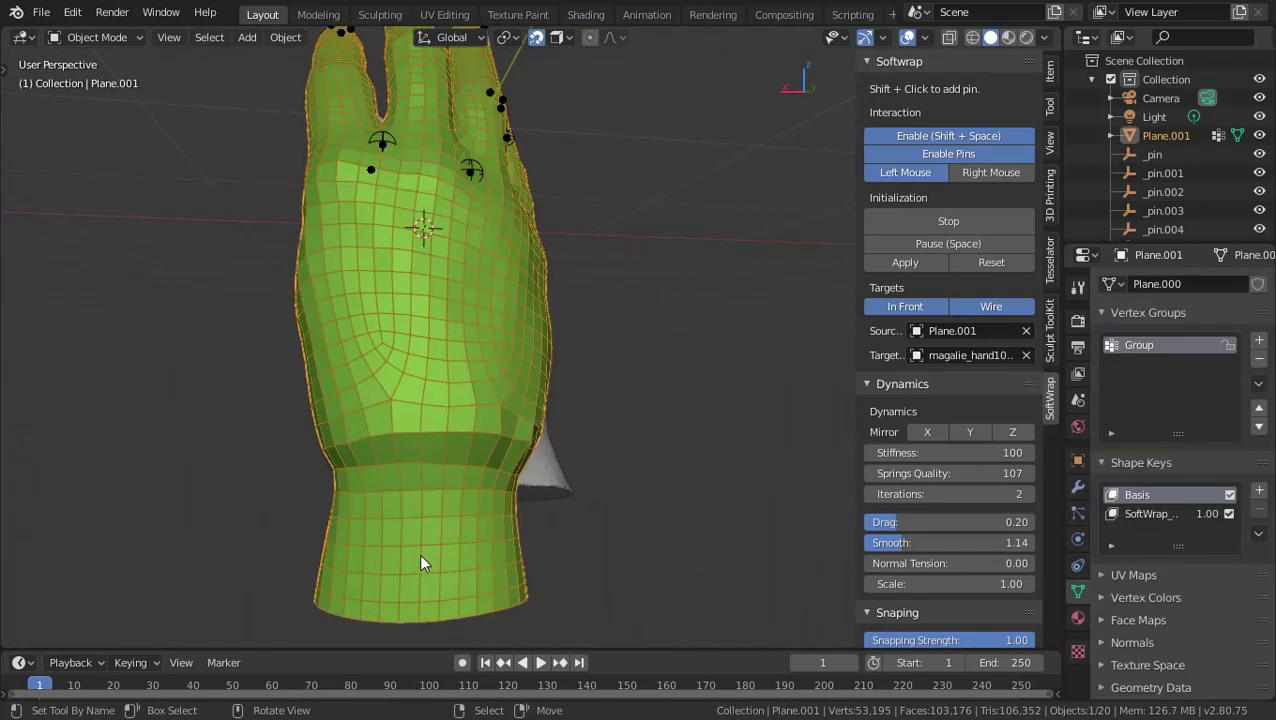
mouse_move(421, 561)
middle_down()
mouse_move(518, 532)
mouse_move(563, 541)
middle_up()
Select all of Plane.001's vertices in Edit Mode and move the mesh onto the scanned hand.
key(Tab)
middle_drag(585, 480, 496, 381)
key(alt+a)
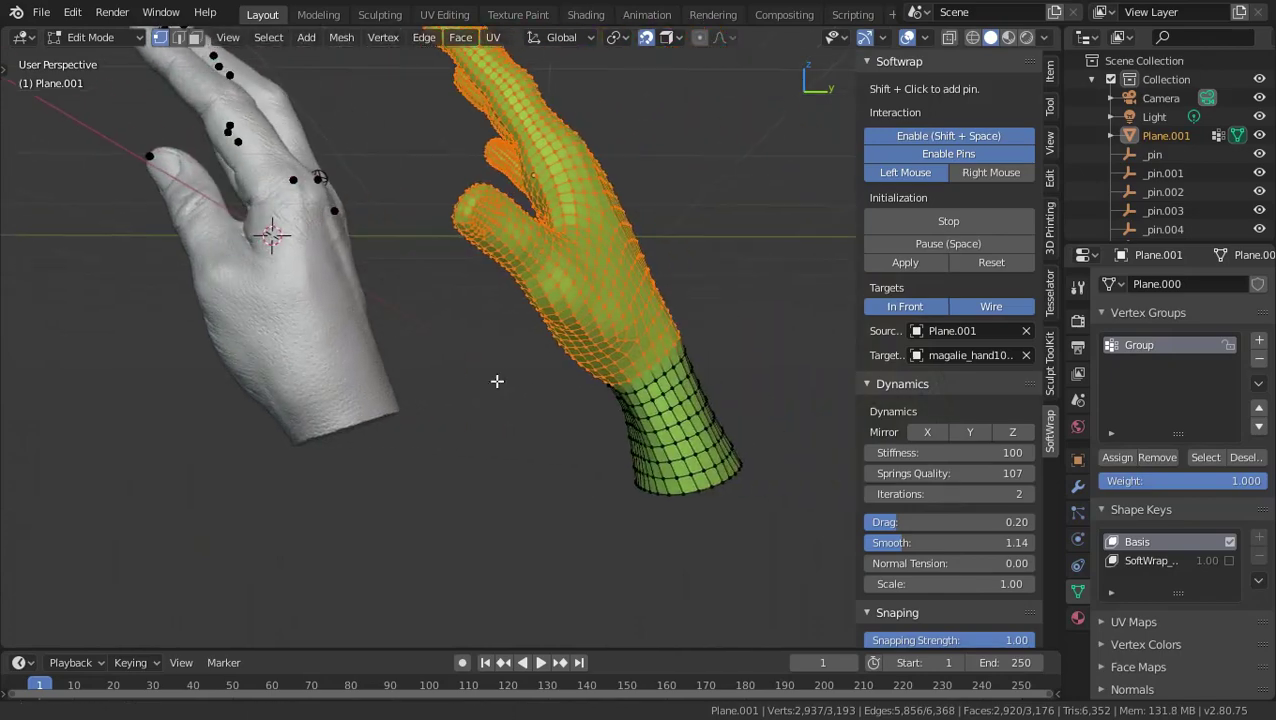
key(a)
key(g)
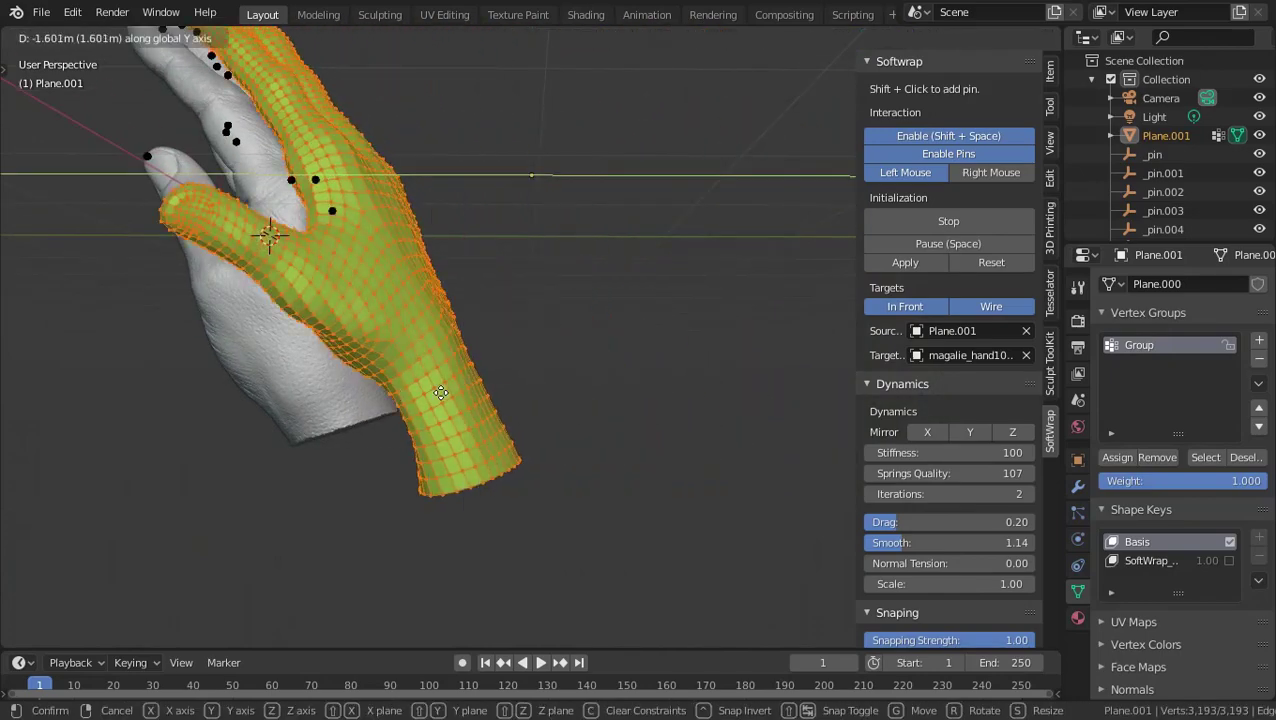
click(368, 432)
Fatten the wrap mesh slightly outward twice with Alt+S.
mouse_move(368, 432)
middle_down()
mouse_move(664, 370)
mouse_move(598, 427)
mouse_move(501, 550)
middle_up()
scroll(651, 278, up, 3)
key(alt+s)
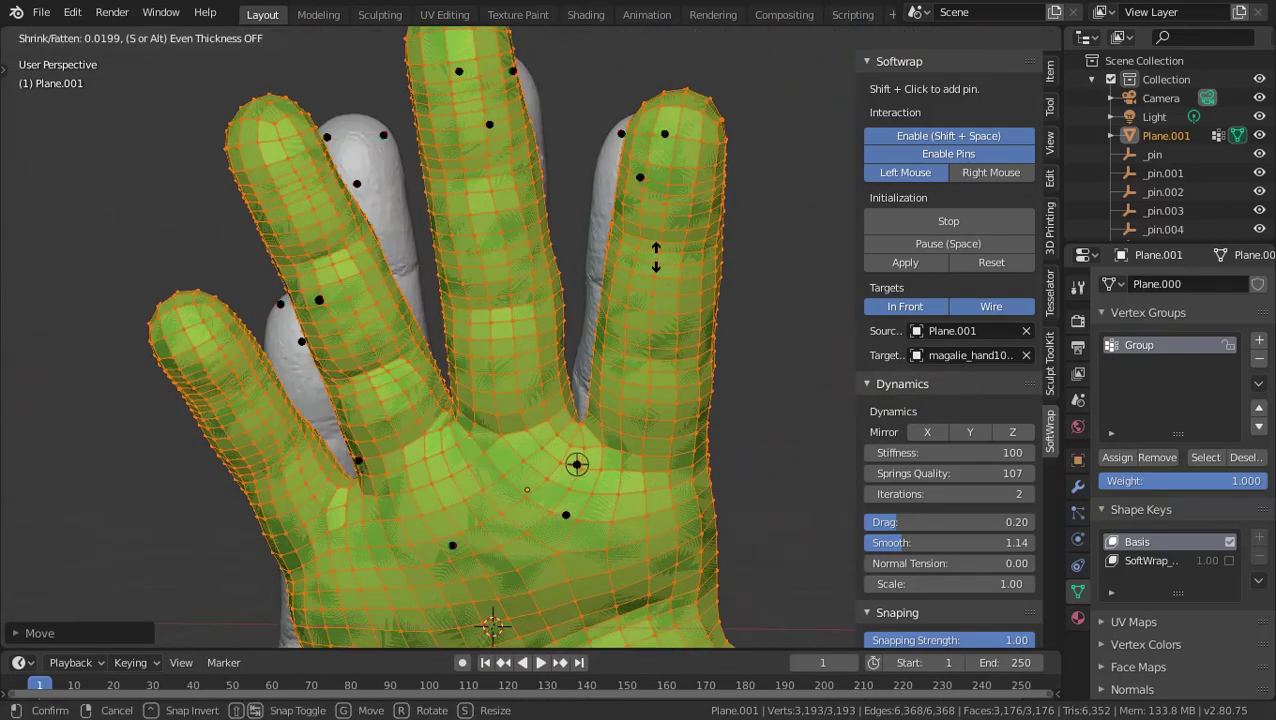
click(640, 256)
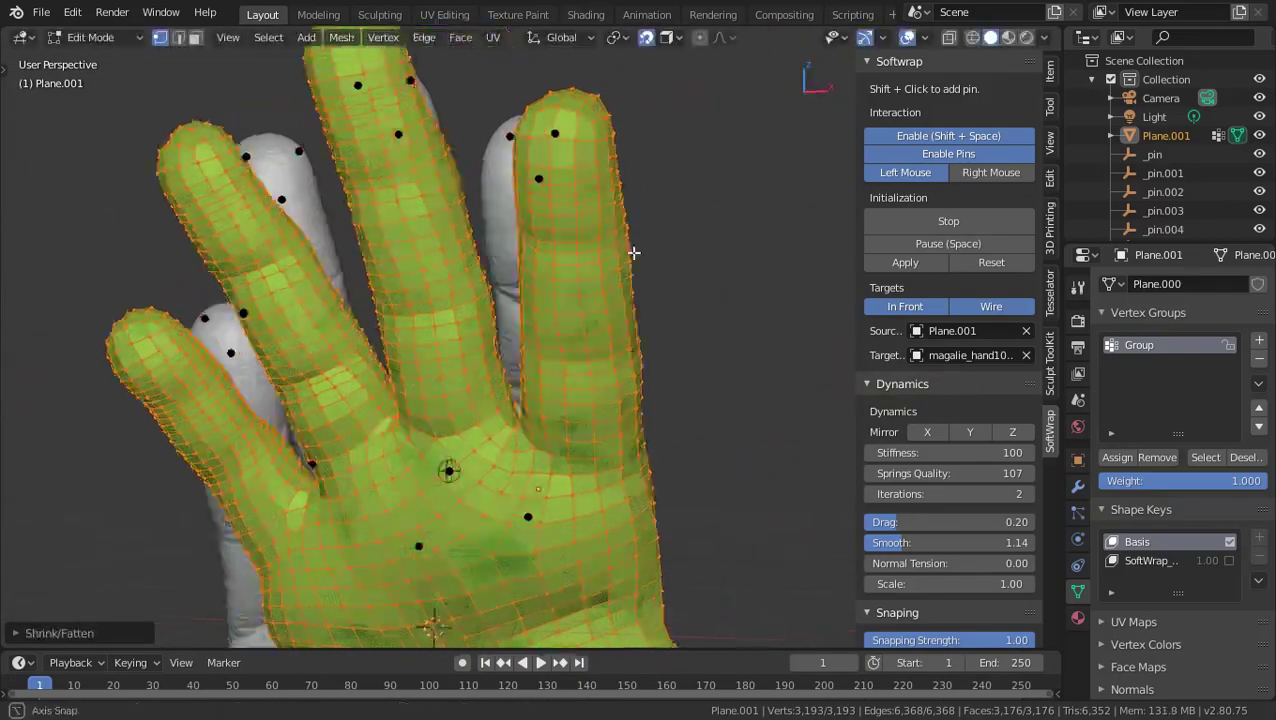
mouse_move(632, 250)
middle_down()
mouse_move(427, 336)
mouse_move(405, 430)
middle_up()
key(alt+s)
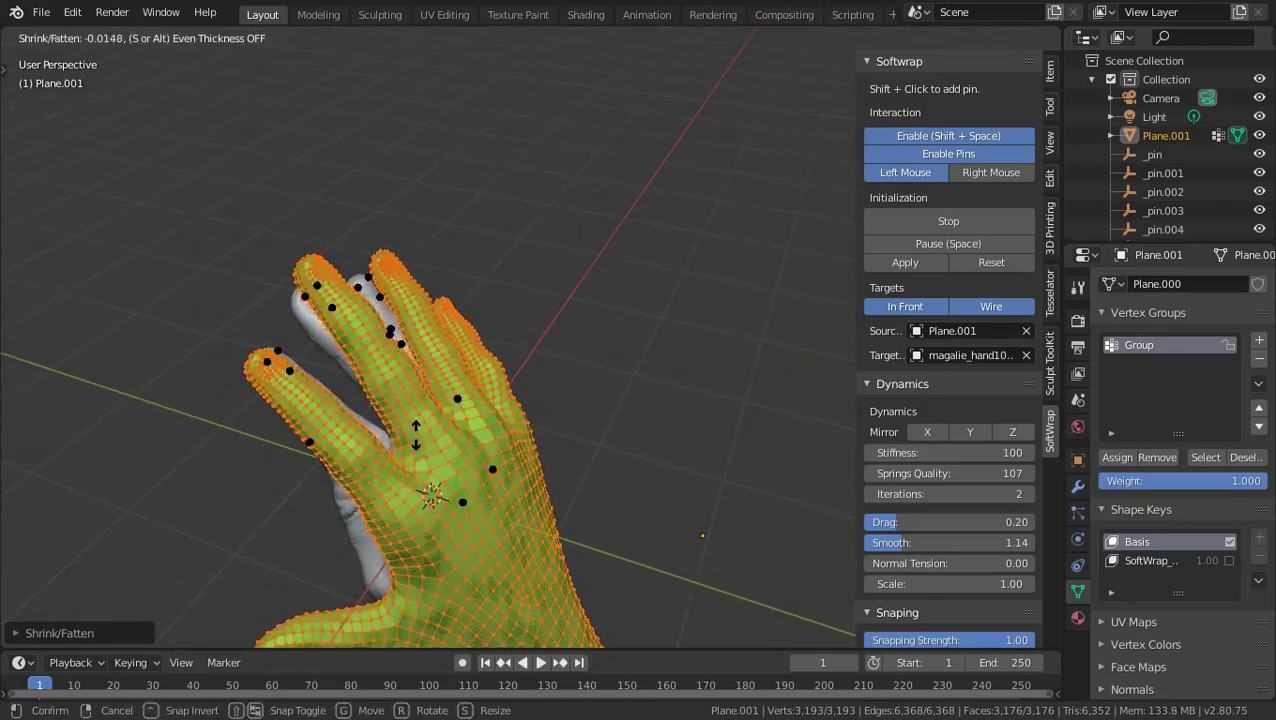
click(413, 435)
Scale up the first fingertip around a selected tip vertex with proportional editing.
click(269, 360)
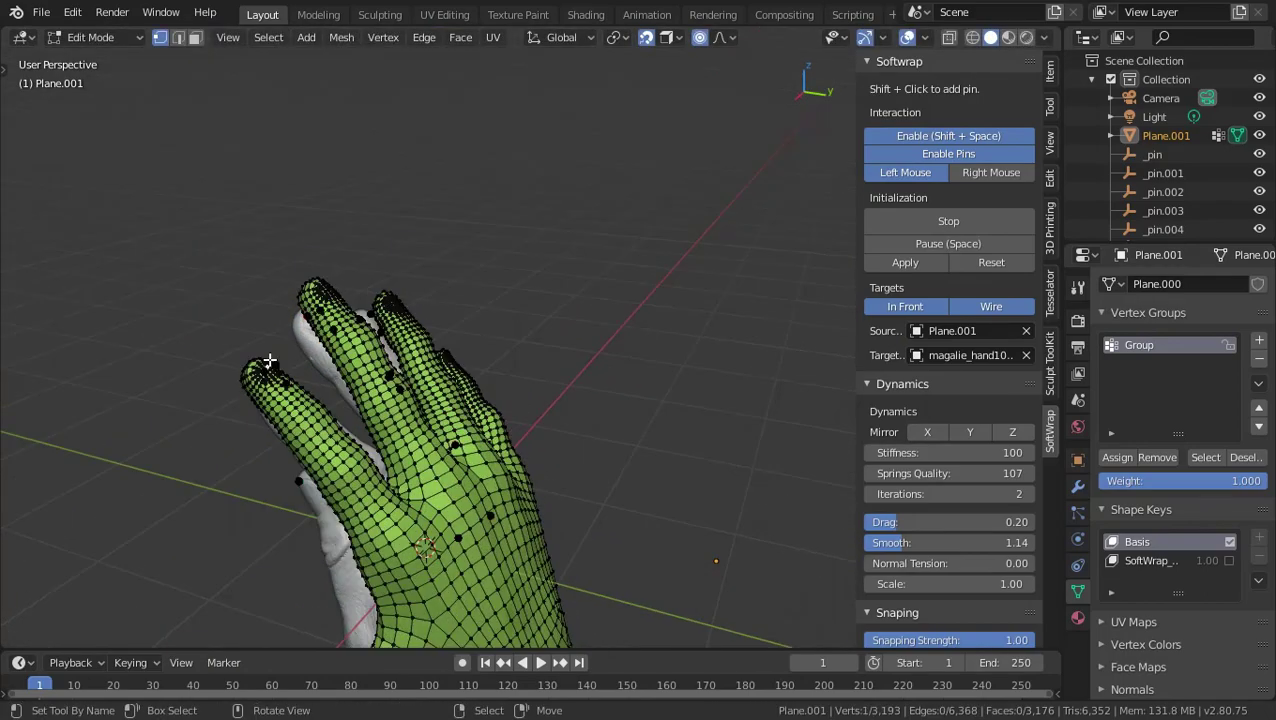
key(KP_Decimal)
scroll(285, 367, down, 3)
middle_drag(285, 367, 567, 428)
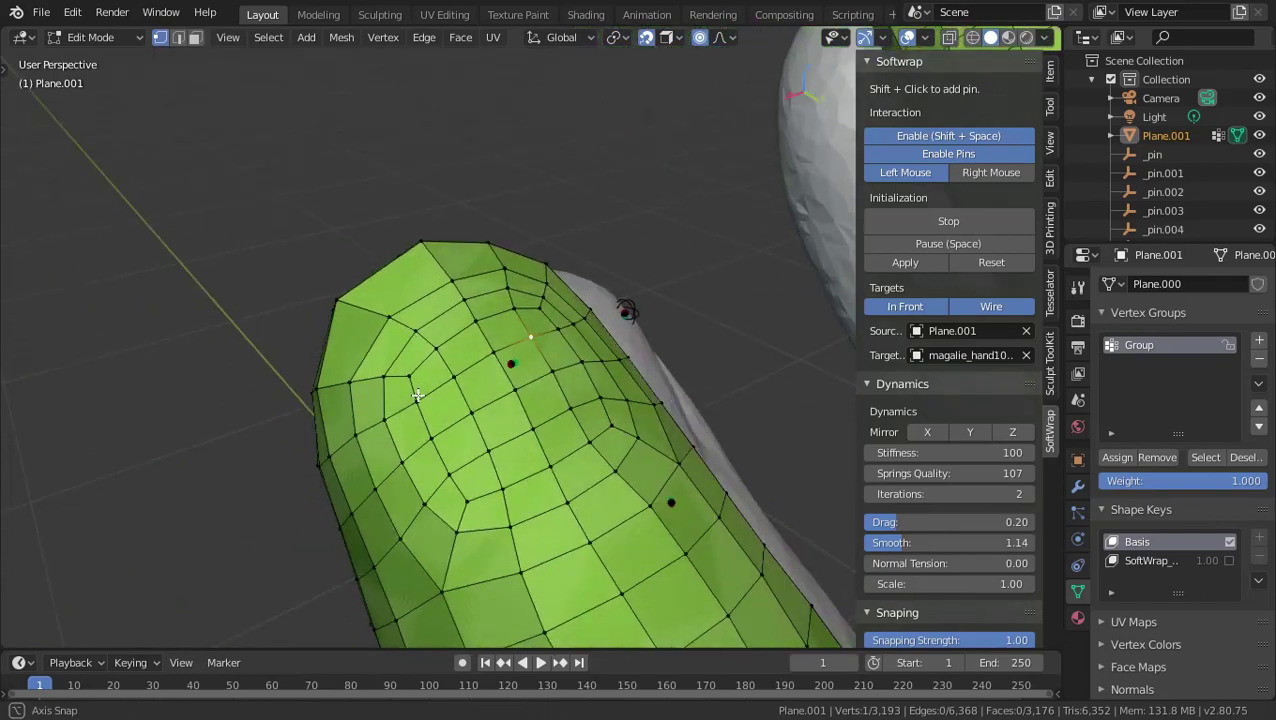
key(s)
scroll(567, 430, up, 15)
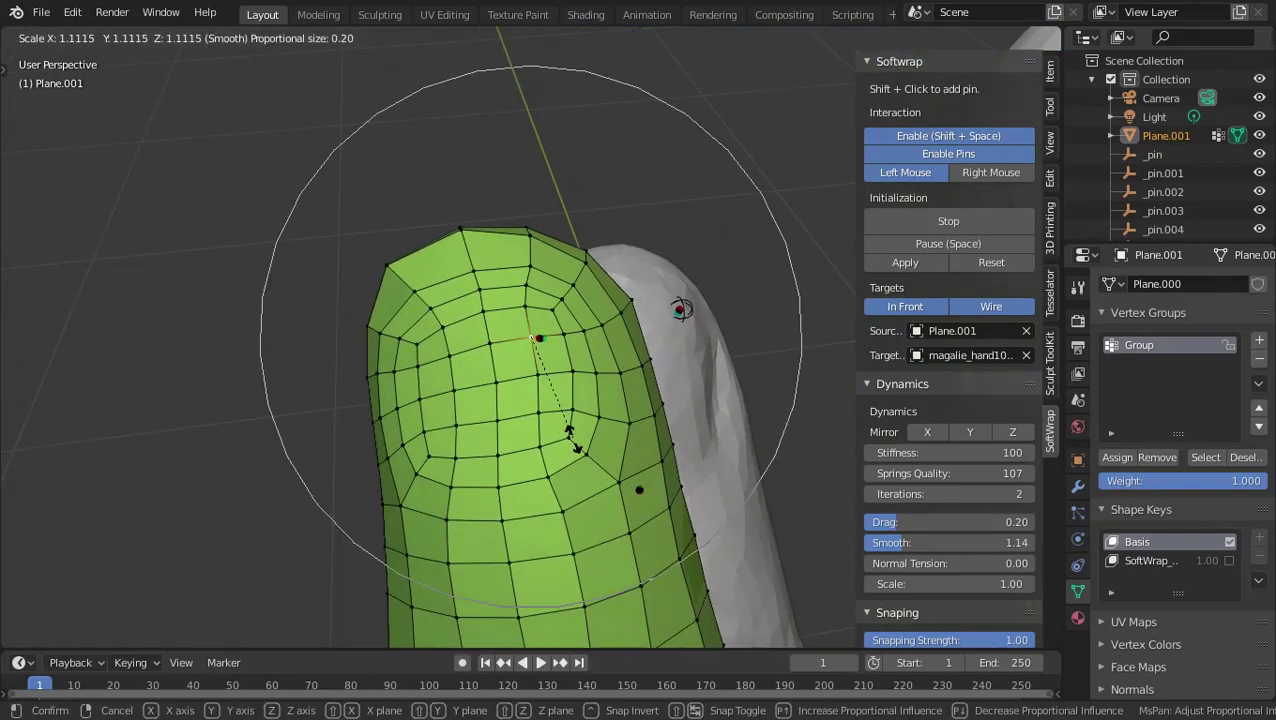
click(572, 450)
key(s)
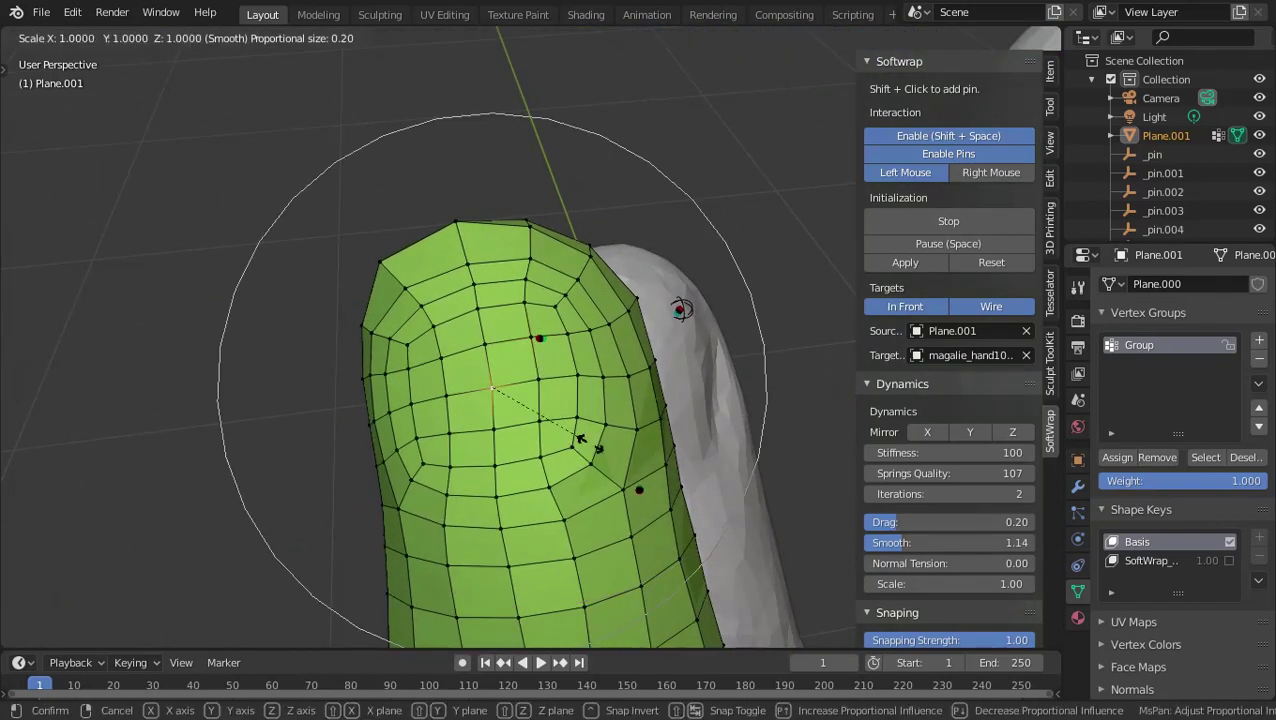
click(582, 446)
middle_drag(582, 446, 546, 232)
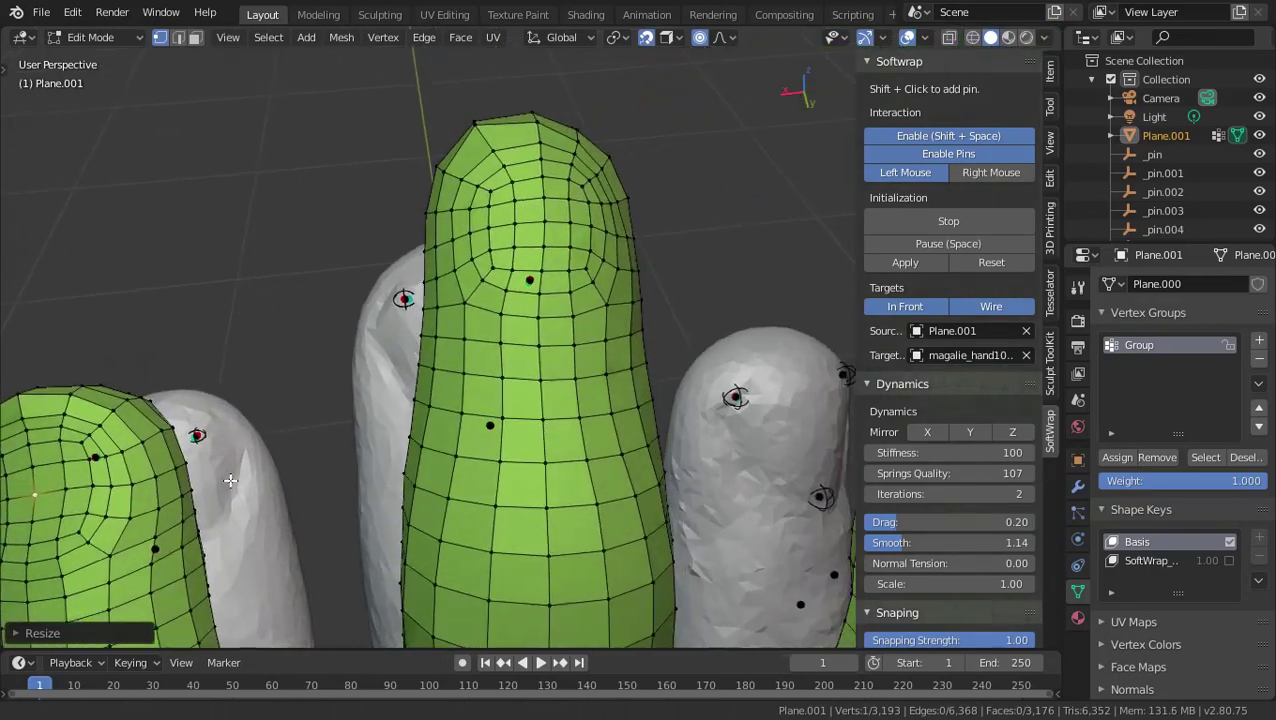
Enlarge the tips of the tallest finger, the next finger and the smallest finger.
key(s)
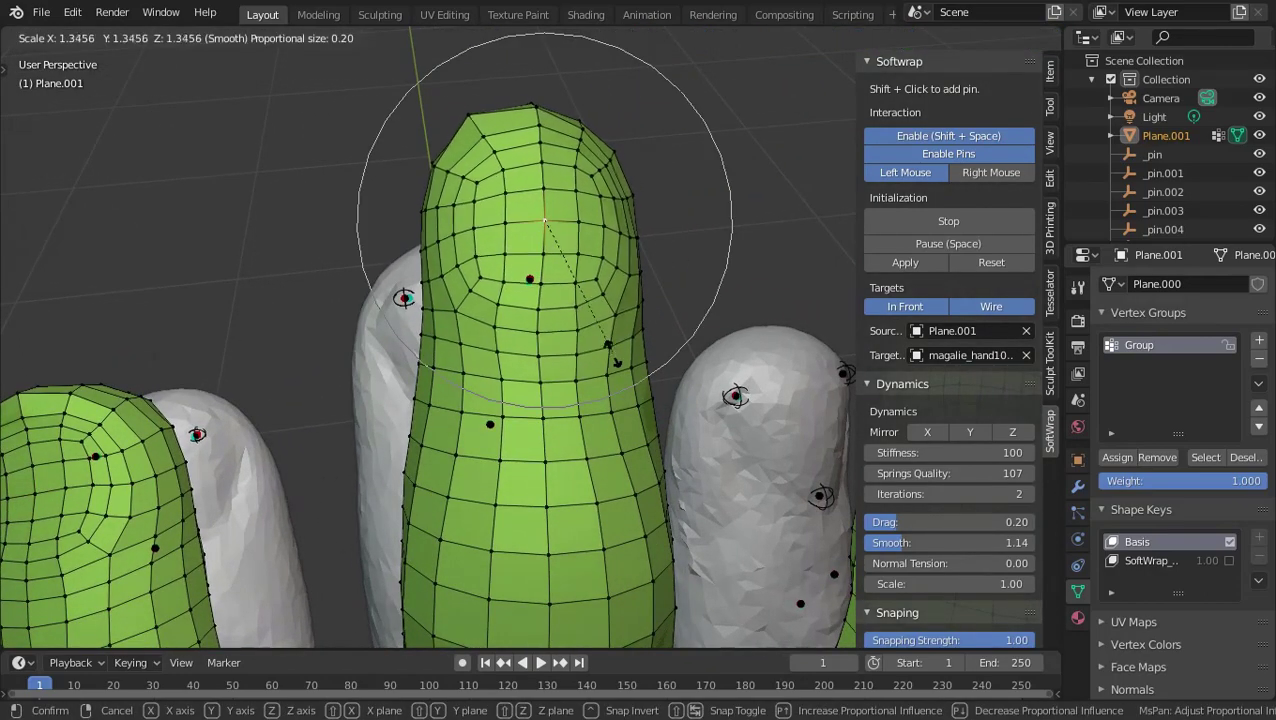
click(628, 366)
middle_drag(628, 366, 586, 332)
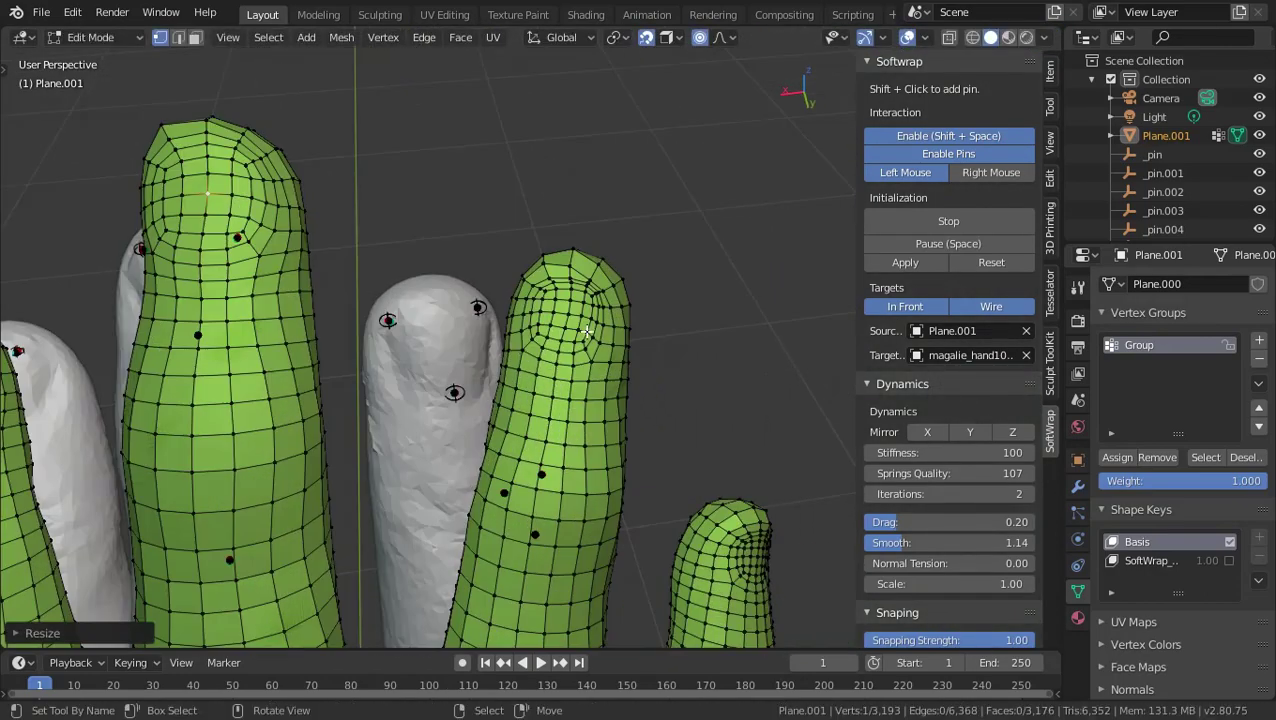
key(s)
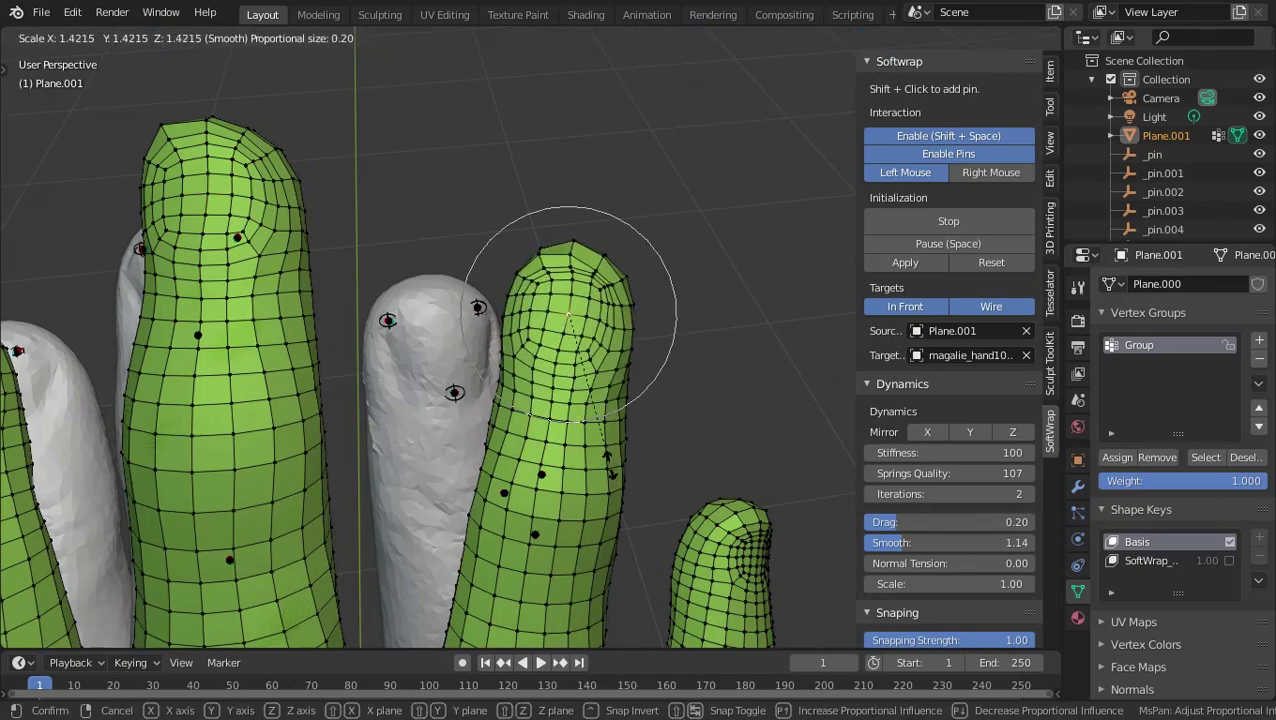
click(607, 458)
mouse_move(607, 458)
middle_down()
mouse_move(596, 299)
mouse_move(655, 322)
mouse_move(686, 456)
middle_up()
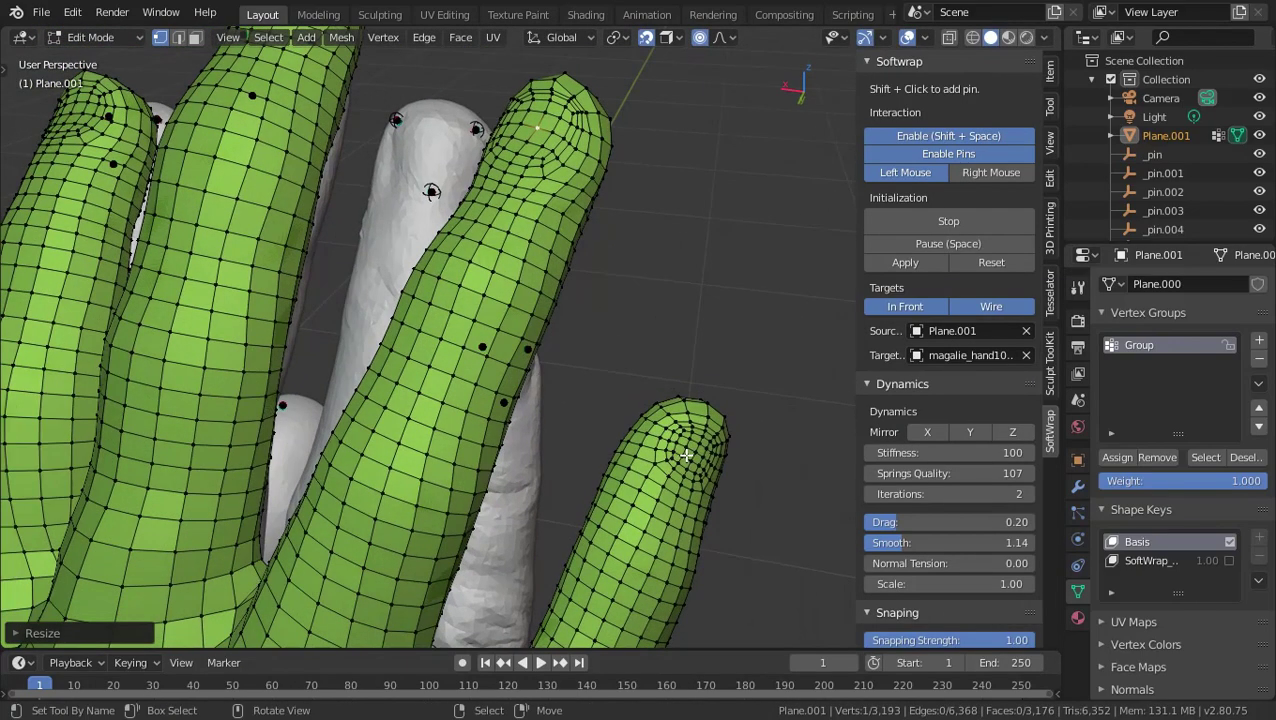
key(s)
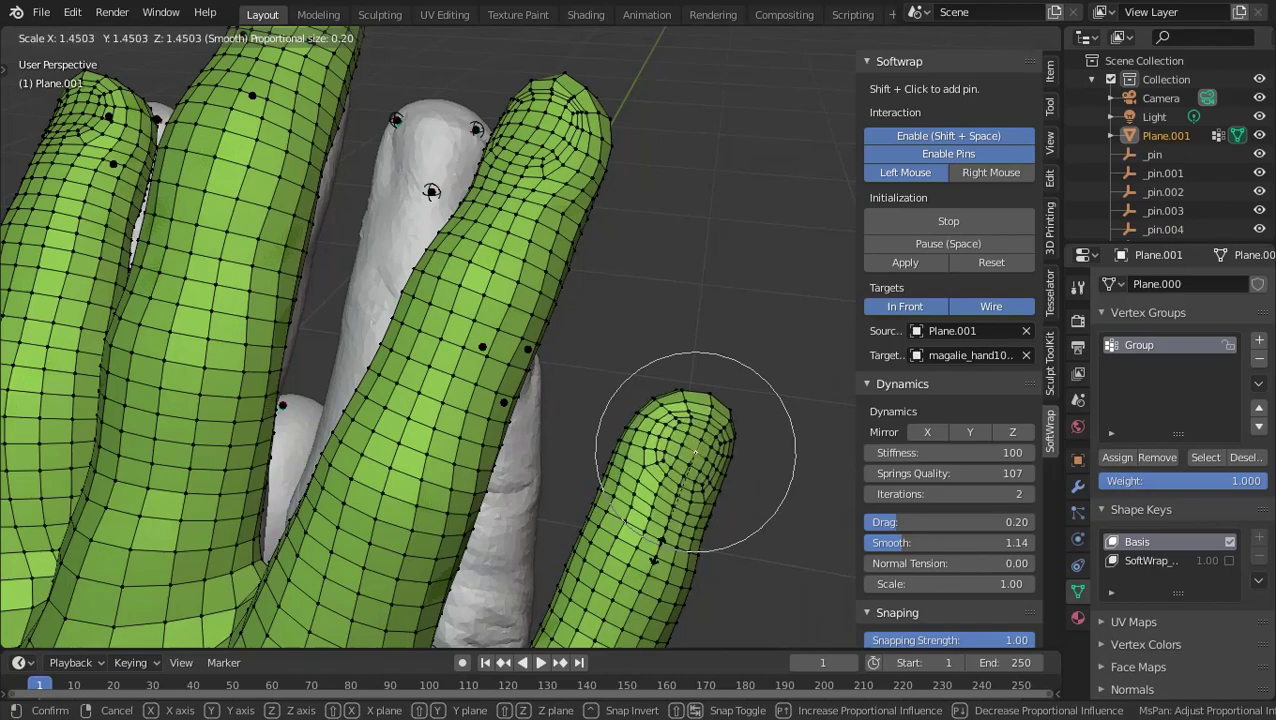
click(695, 452)
Enlarge the thumb tip and zoom out to view the whole hand.
mouse_move(695, 452)
middle_down()
mouse_move(644, 355)
mouse_move(234, 417)
mouse_move(333, 333)
mouse_move(496, 333)
mouse_move(209, 232)
middle_up()
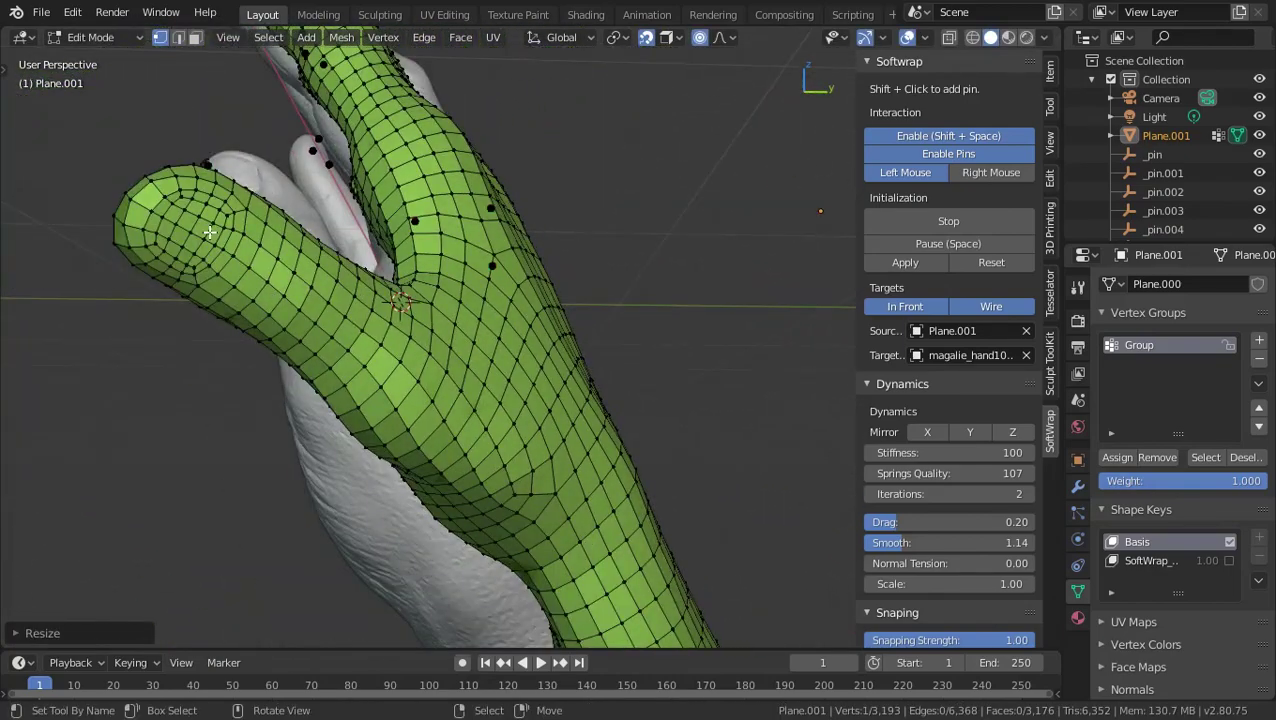
key(s)
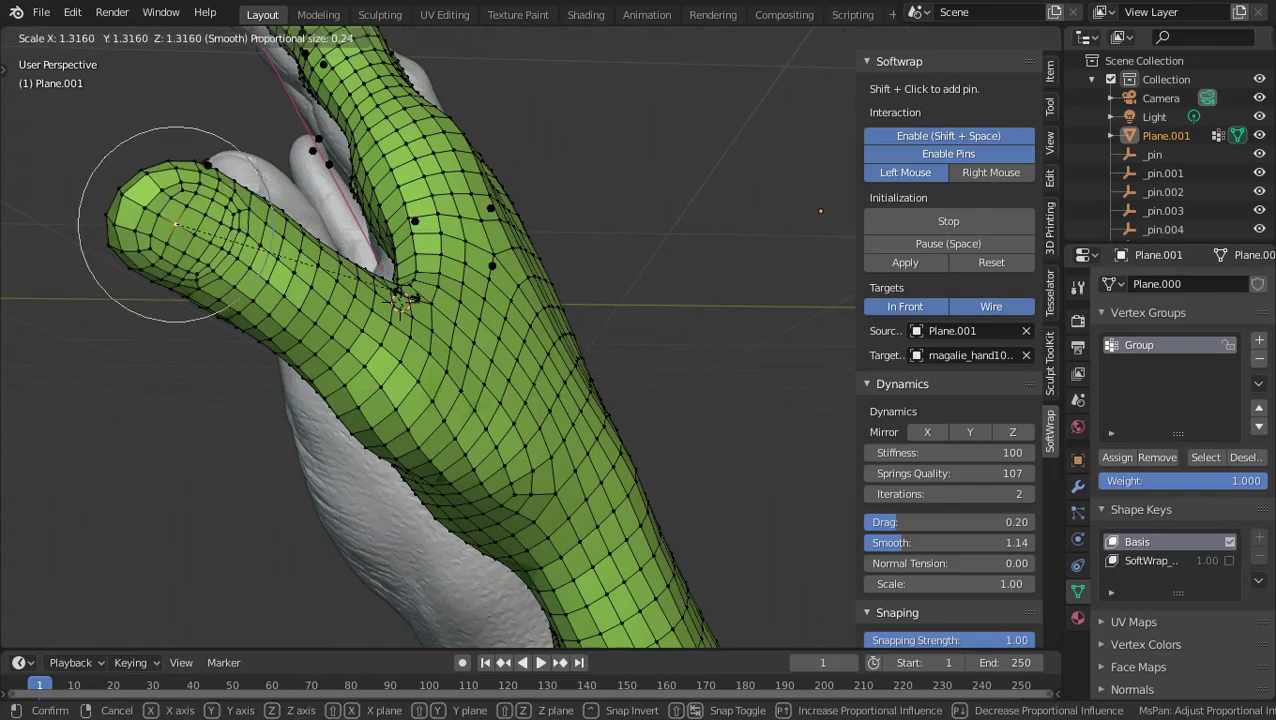
click(420, 298)
scroll(413, 285, down, 5)
mouse_move(413, 285)
middle_down()
mouse_move(424, 444)
mouse_move(394, 446)
middle_up()
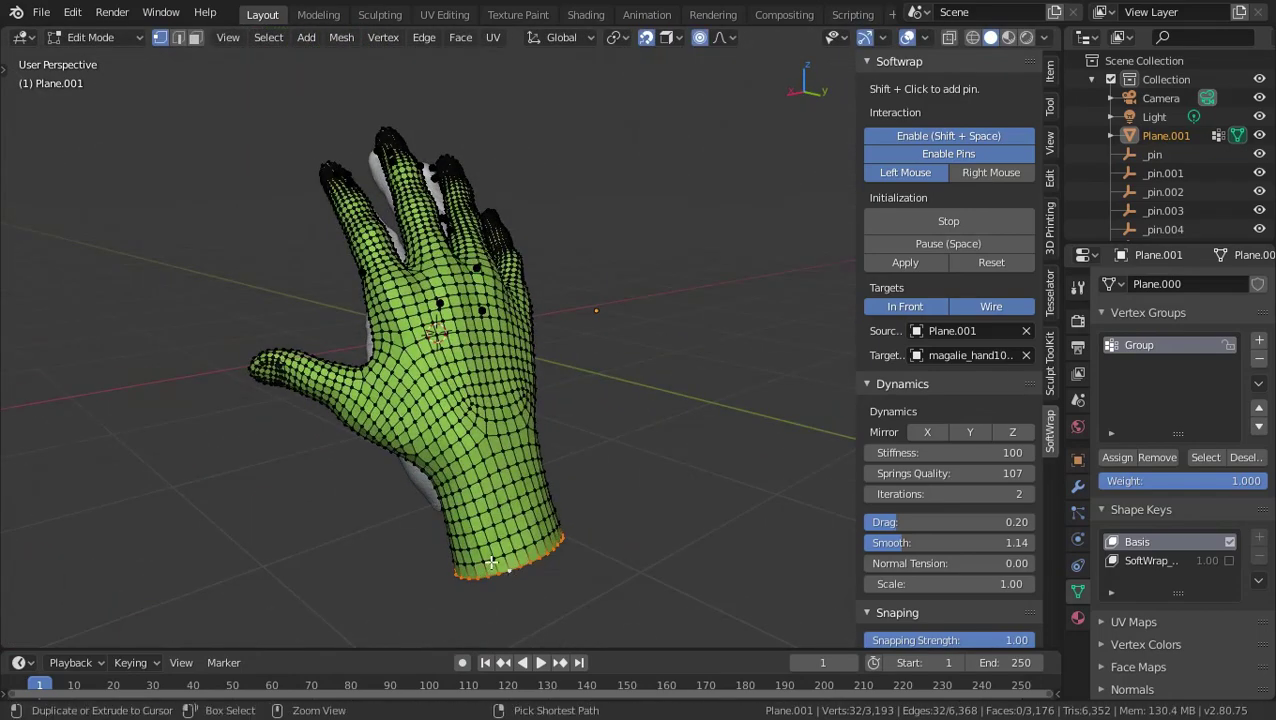
Fatten the selected wrist loops slightly outward with Alt+S and proportional editing.
key(alt+s)
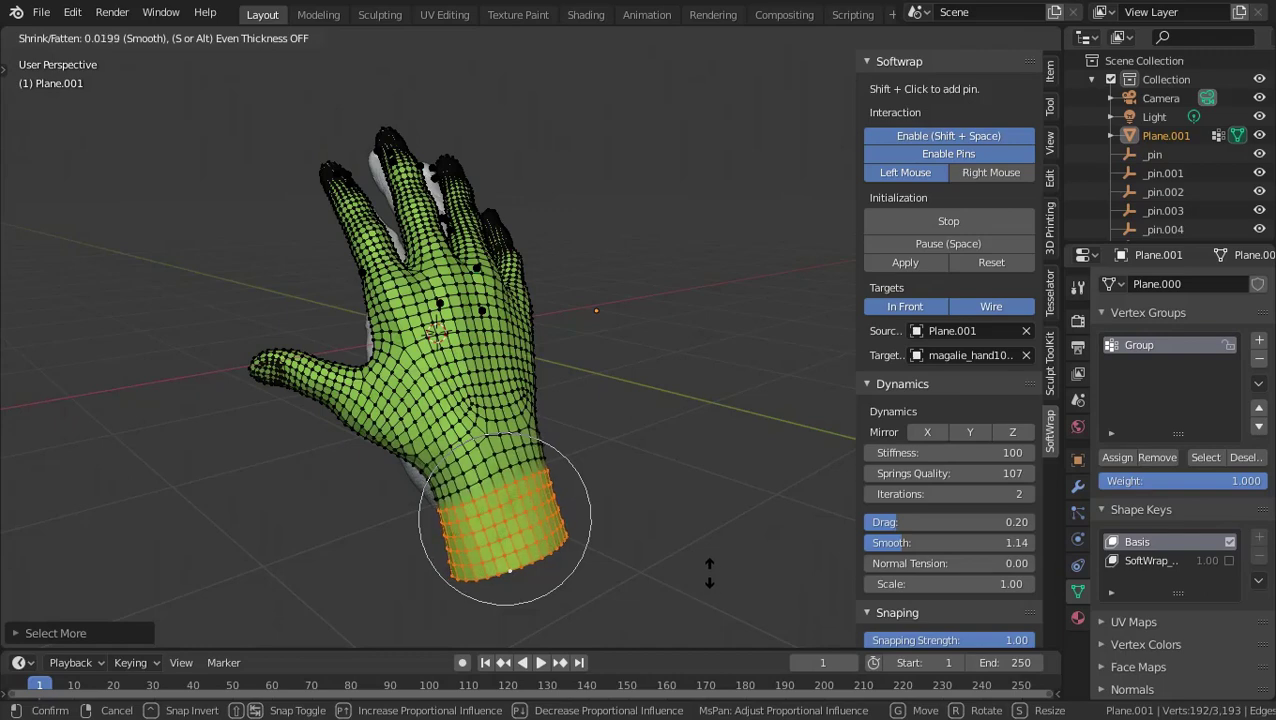
click(709, 572)
middle_drag(715, 566, 672, 558)
Check the wrap mesh's Group weights around the wrist in Weight Paint, then return to Object Mode.
key(Tab)
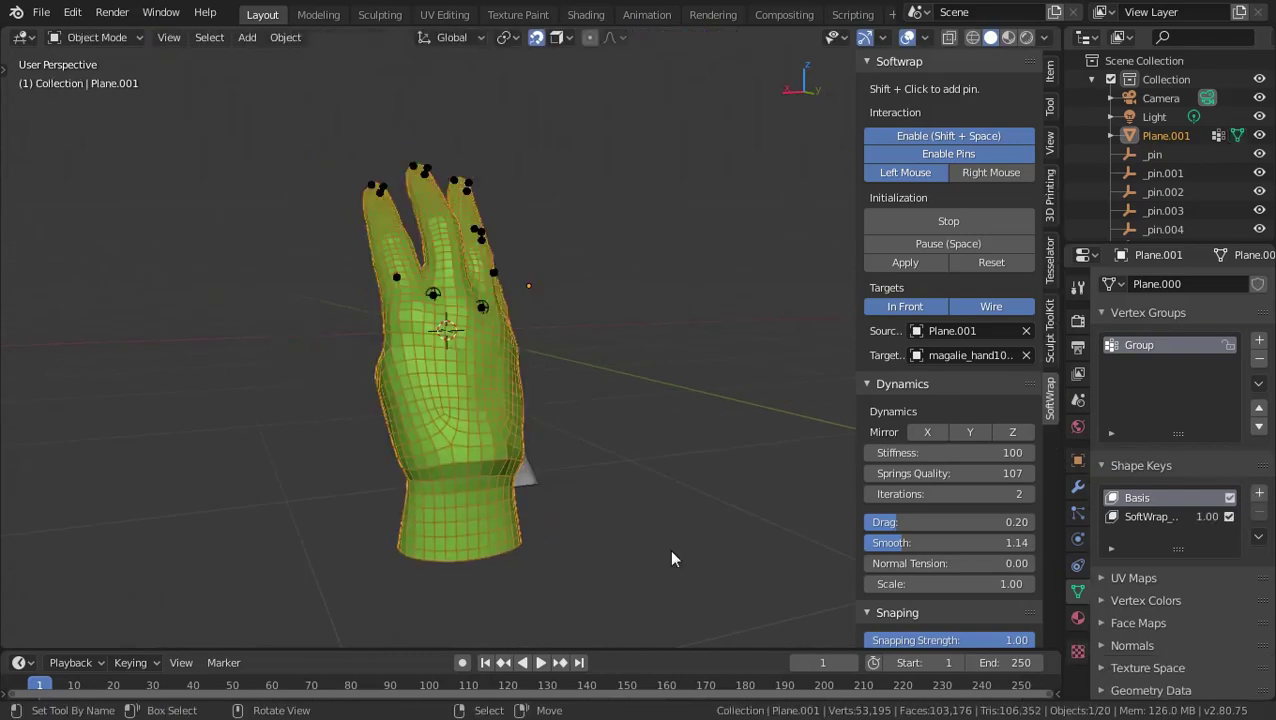
middle_drag(539, 500, 616, 455)
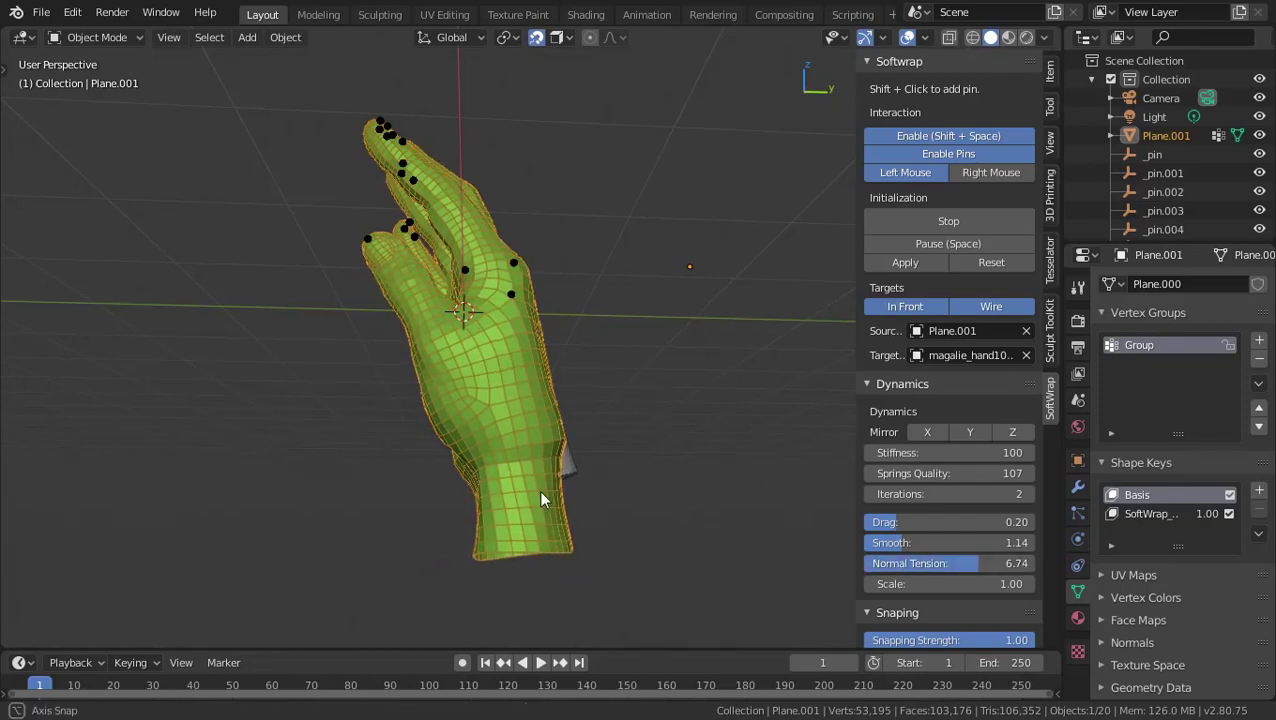
mouse_move(538, 489)
middle_down()
mouse_move(740, 479)
mouse_move(544, 475)
mouse_move(664, 400)
mouse_move(585, 435)
mouse_move(534, 489)
middle_up()
key(ctrl+Tab)
click(547, 333)
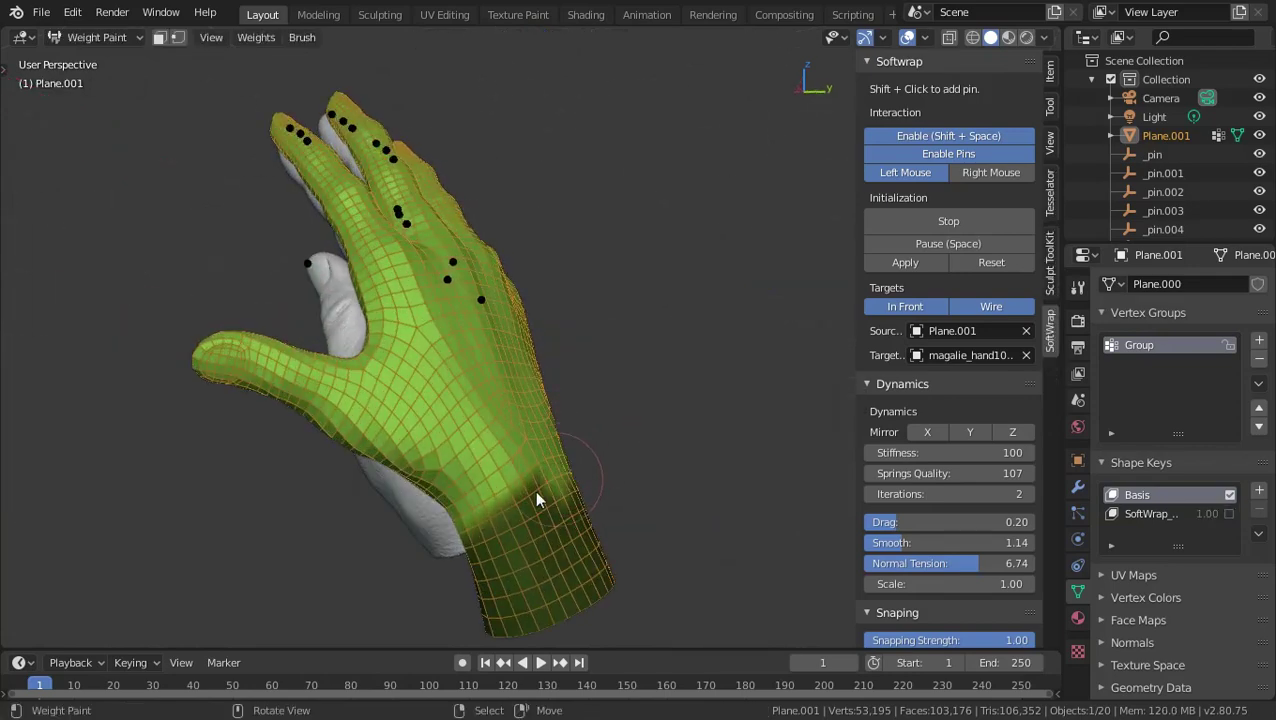
middle_drag(603, 524, 503, 501)
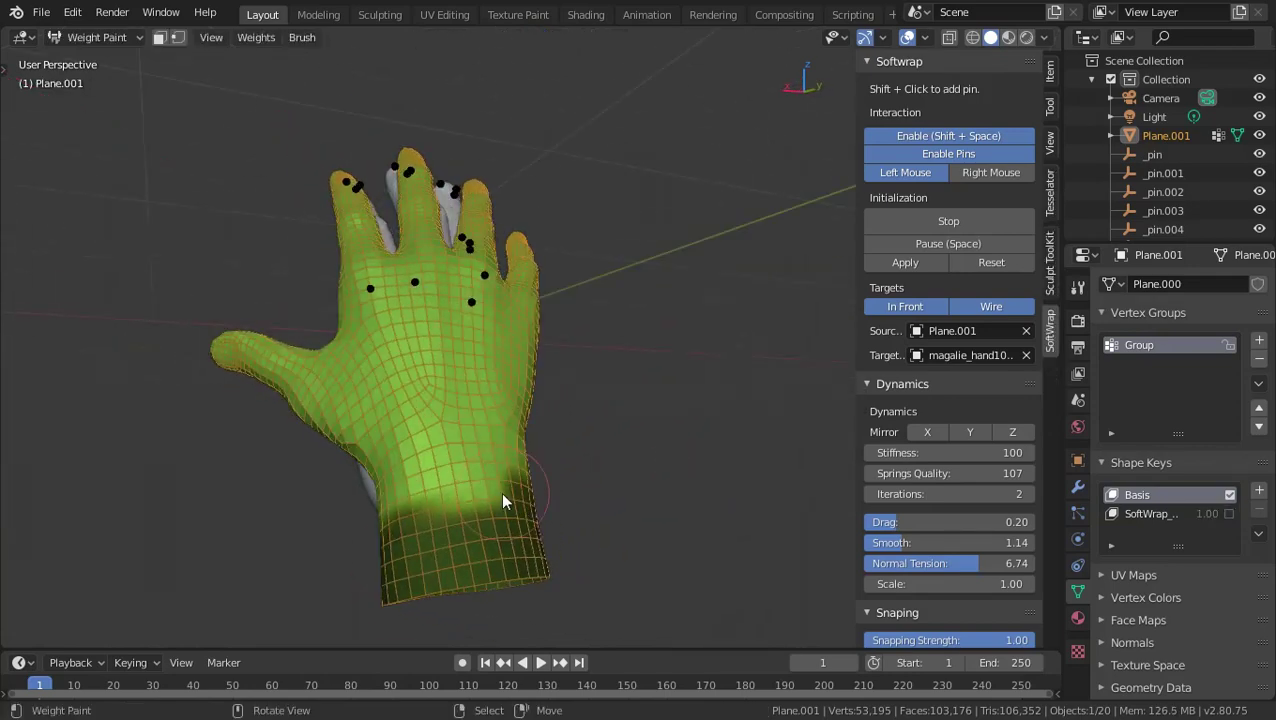
mouse_move(292, 546)
middle_down()
mouse_move(418, 530)
mouse_move(440, 469)
middle_up()
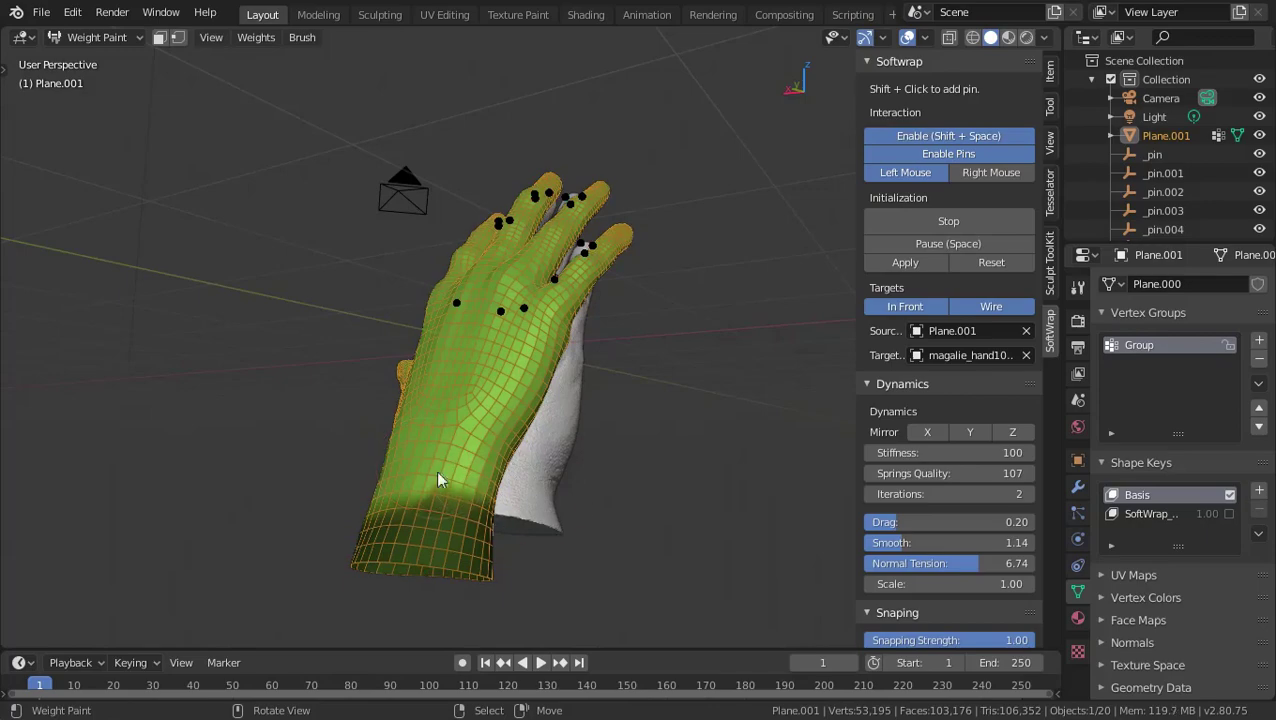
mouse_move(575, 525)
middle_down()
mouse_move(482, 426)
mouse_move(589, 537)
mouse_move(343, 550)
mouse_move(641, 454)
middle_up()
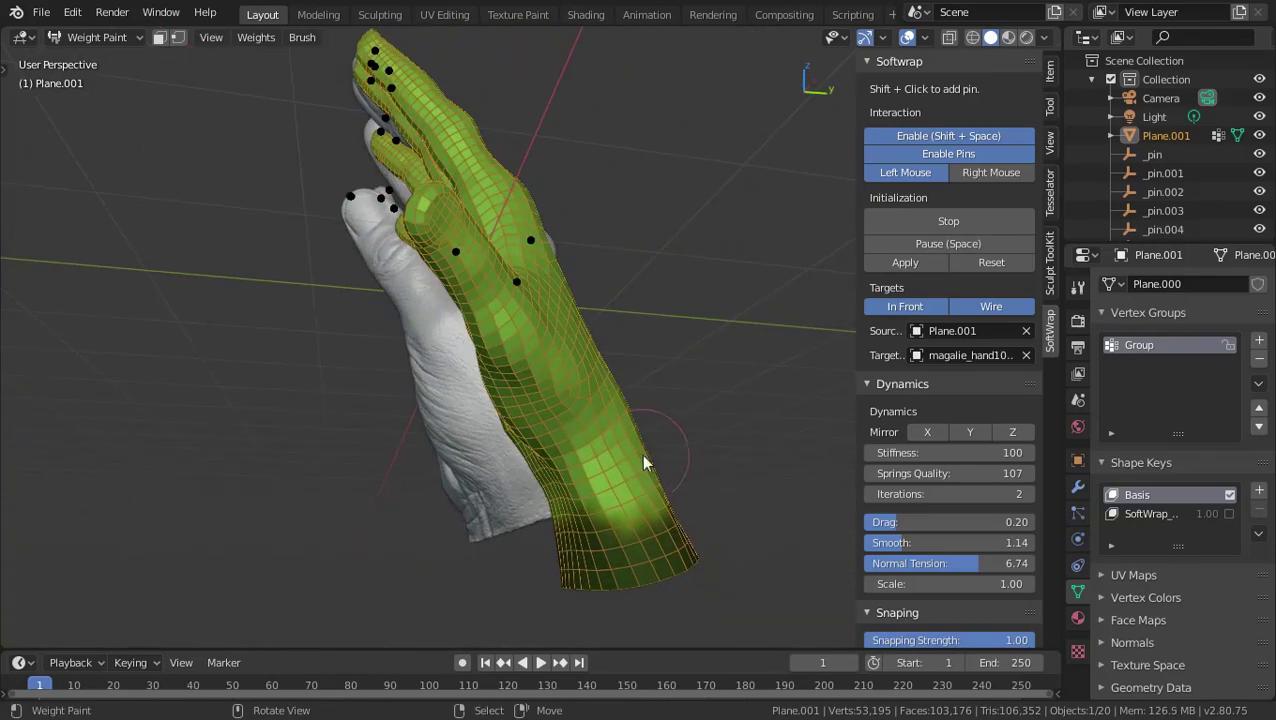
key(ctrl+Tab)
click(515, 455)
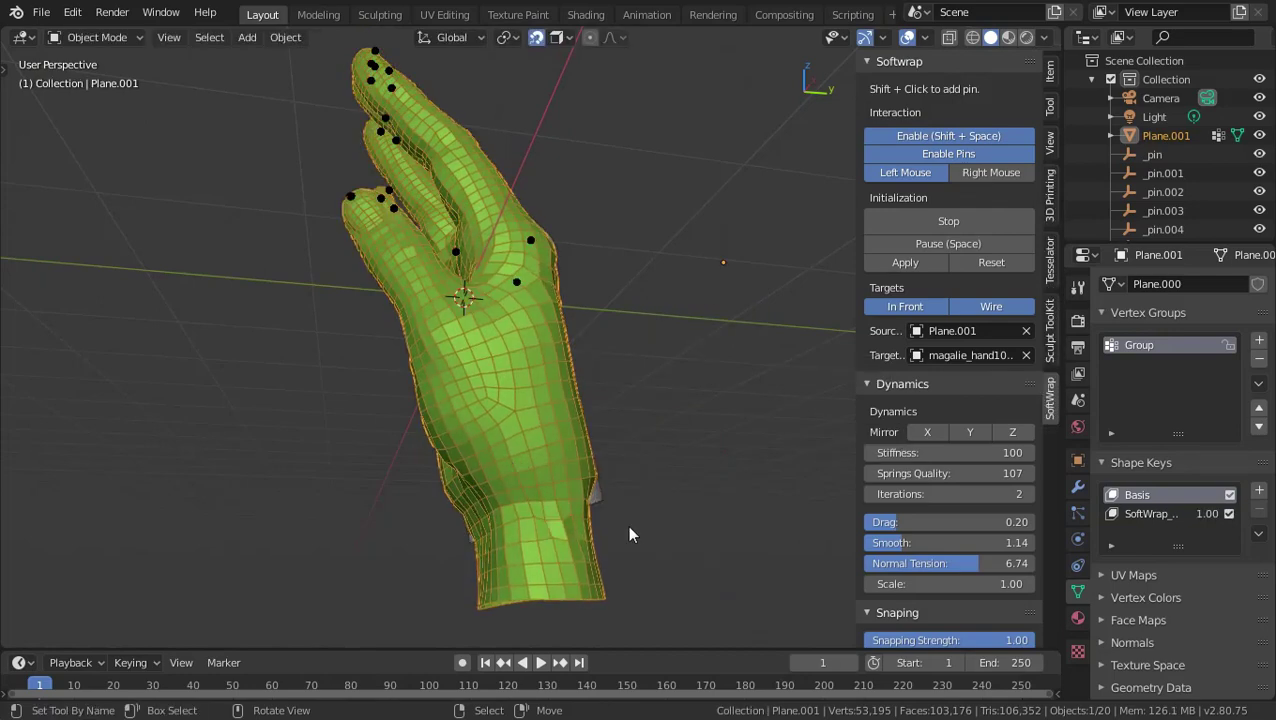
Shrink the selected wrist ring inward with Alt+S in Edit Mode.
middle_drag(627, 524, 464, 563)
key(Tab)
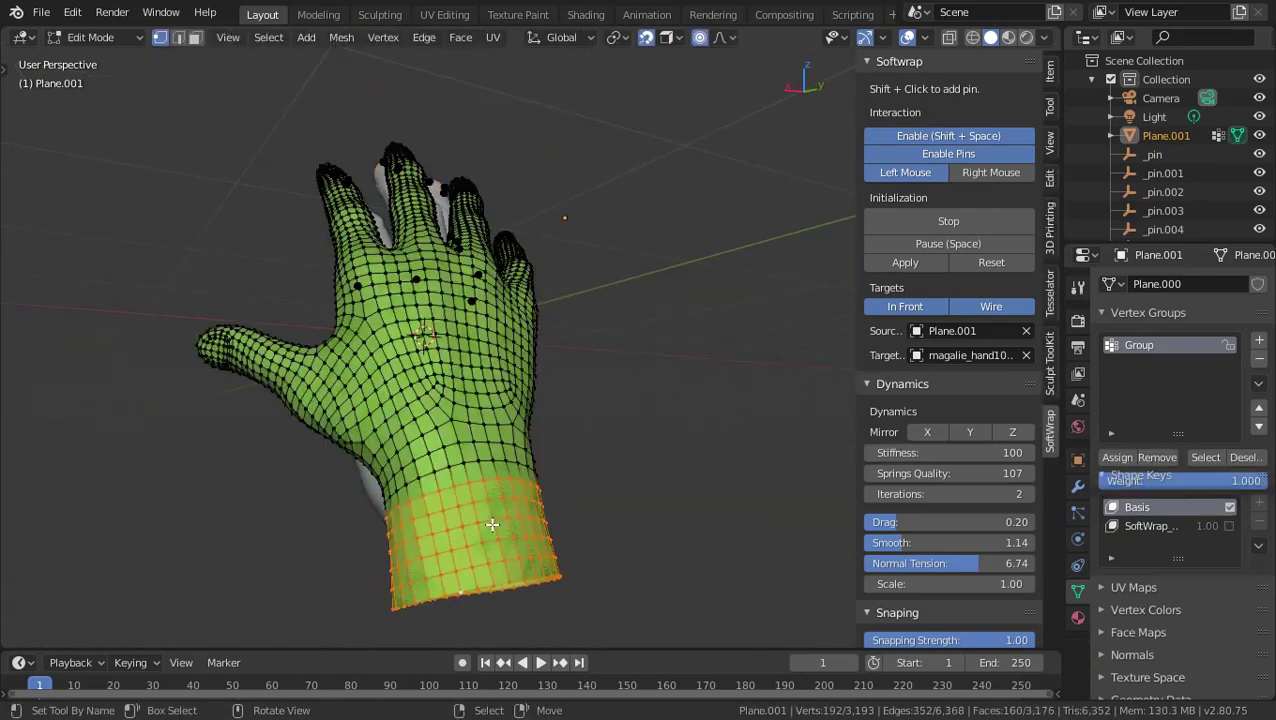
key(alt+s)
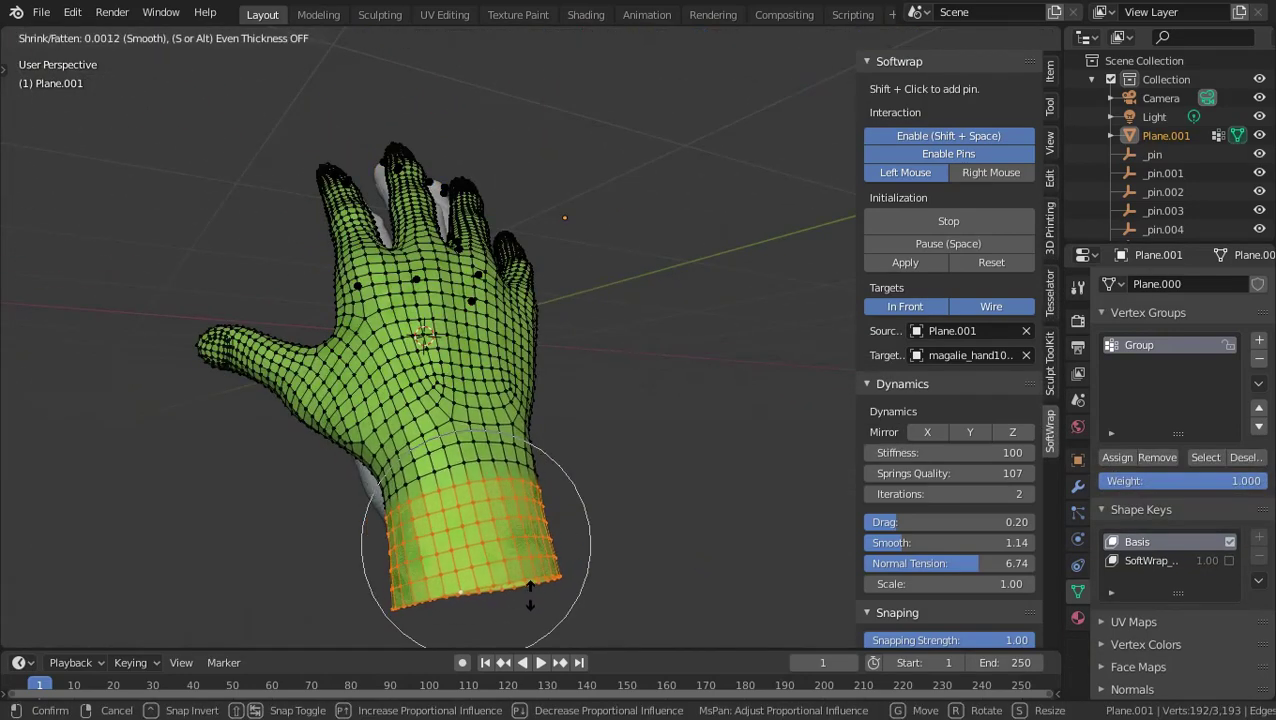
click(531, 600)
key(Tab)
Add a pin at the wrist and move it onto the scan.
mouse_move(438, 563)
middle_down()
mouse_move(593, 553)
mouse_move(568, 542)
middle_up()
shift+click(568, 573)
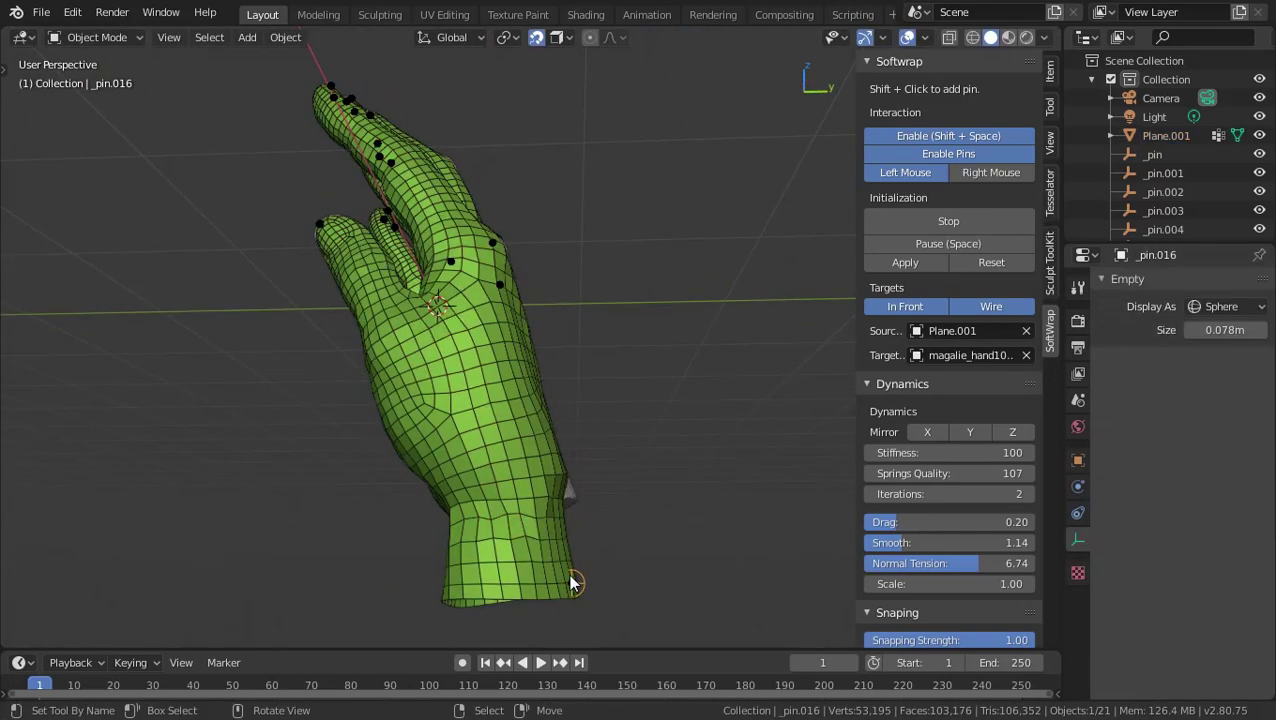
click(604, 561)
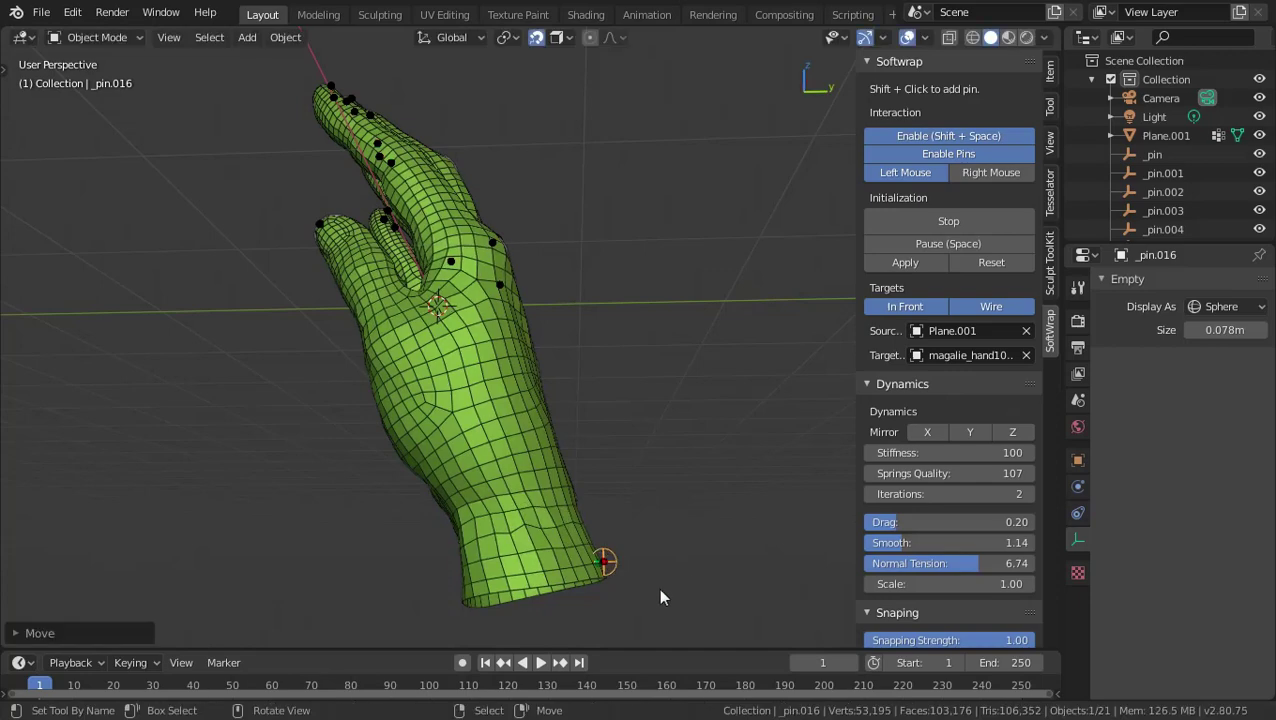
mouse_move(658, 587)
middle_down()
mouse_move(655, 569)
mouse_move(490, 618)
mouse_move(481, 596)
middle_up()
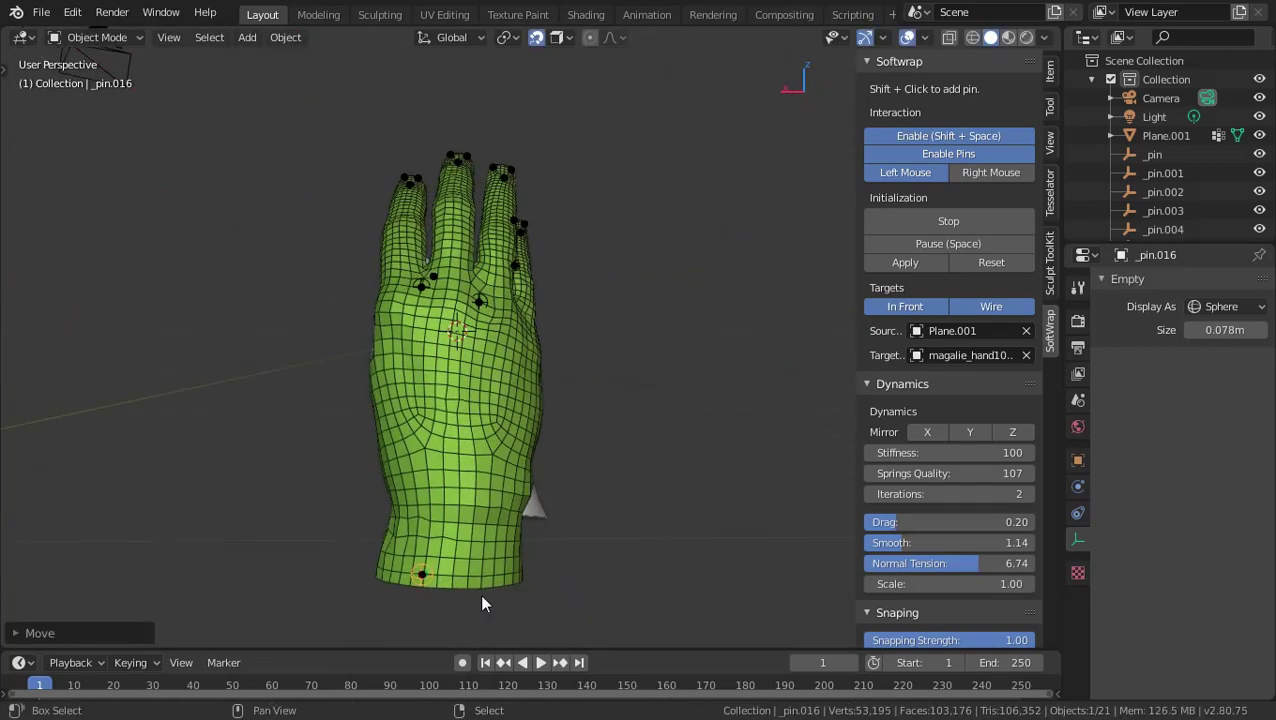
key(g)
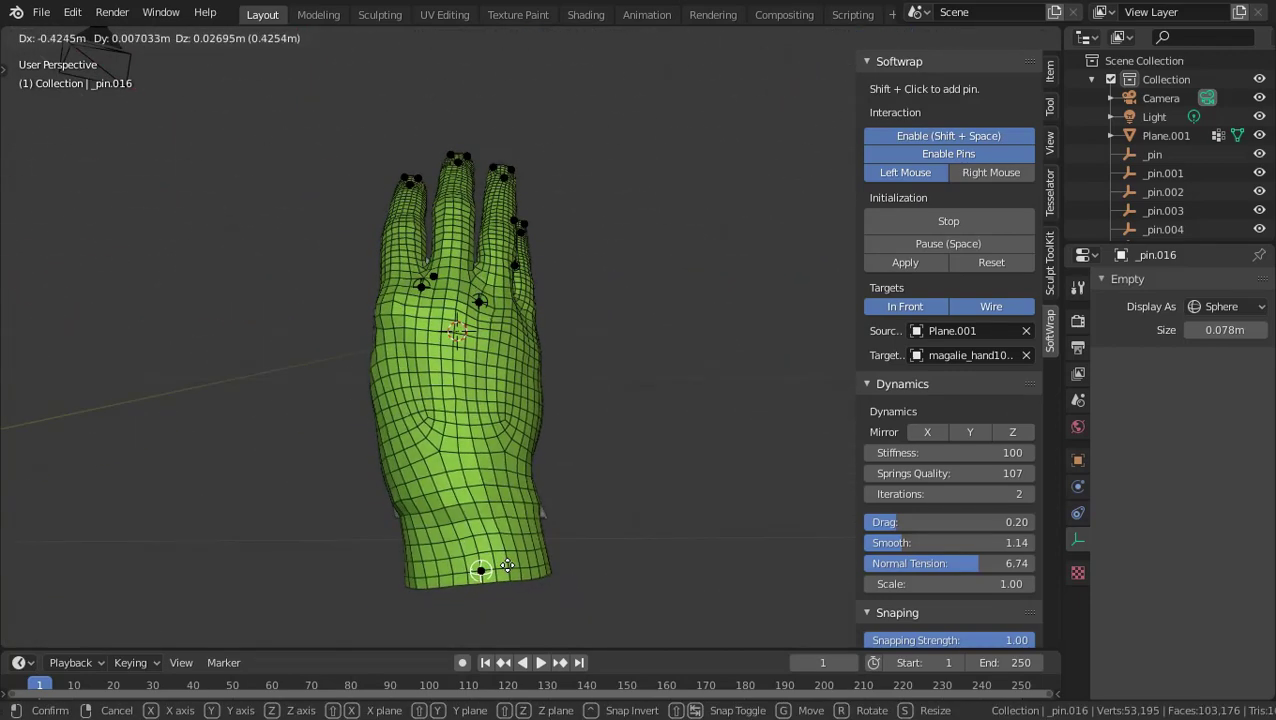
click(508, 572)
Apply the SoftWrap result to bake the fitted shape and remove the pins.
mouse_move(588, 201)
middle_down()
mouse_move(595, 311)
mouse_move(527, 322)
mouse_move(692, 484)
mouse_move(441, 513)
mouse_move(595, 527)
mouse_move(433, 476)
mouse_move(661, 567)
mouse_move(507, 308)
mouse_move(590, 360)
mouse_move(592, 340)
mouse_move(615, 425)
mouse_move(617, 366)
mouse_move(609, 507)
mouse_move(562, 448)
middle_up()
scroll(586, 299, up, 3)
scroll(507, 308, up, 3)
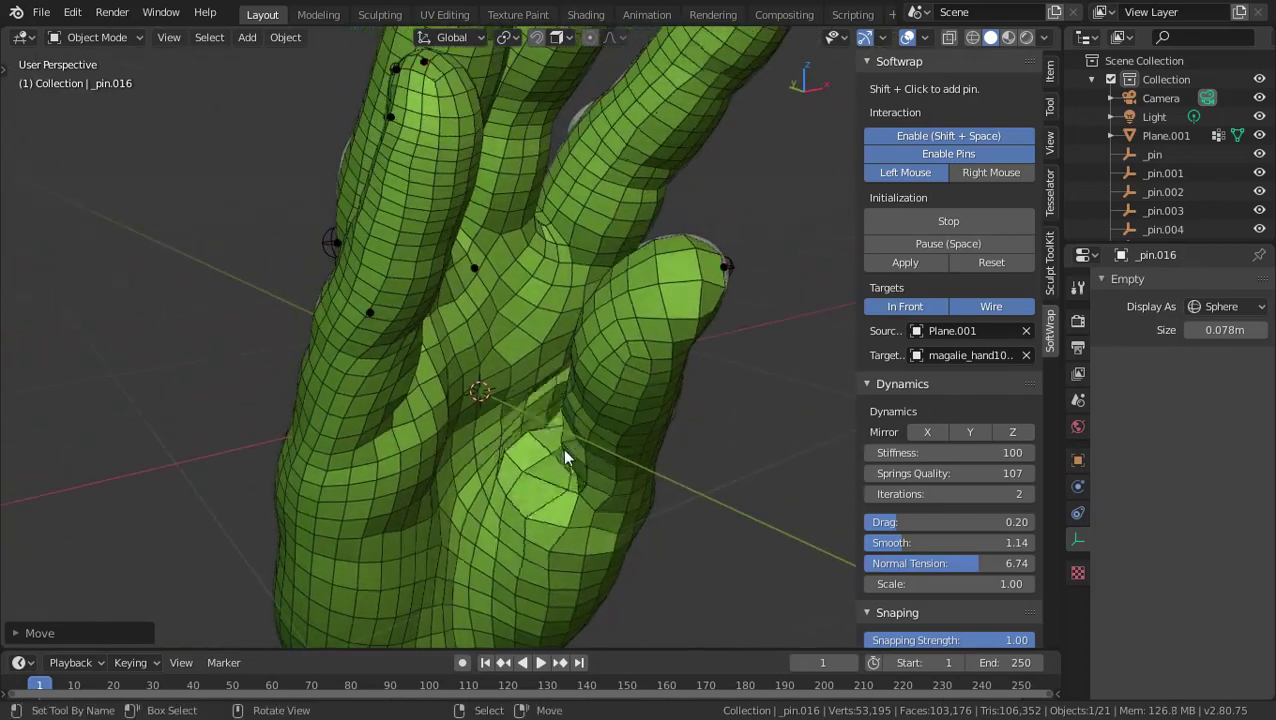
click(912, 262)
Drag the SoftWrap smoothing value down to 0.00.
click(891, 261)
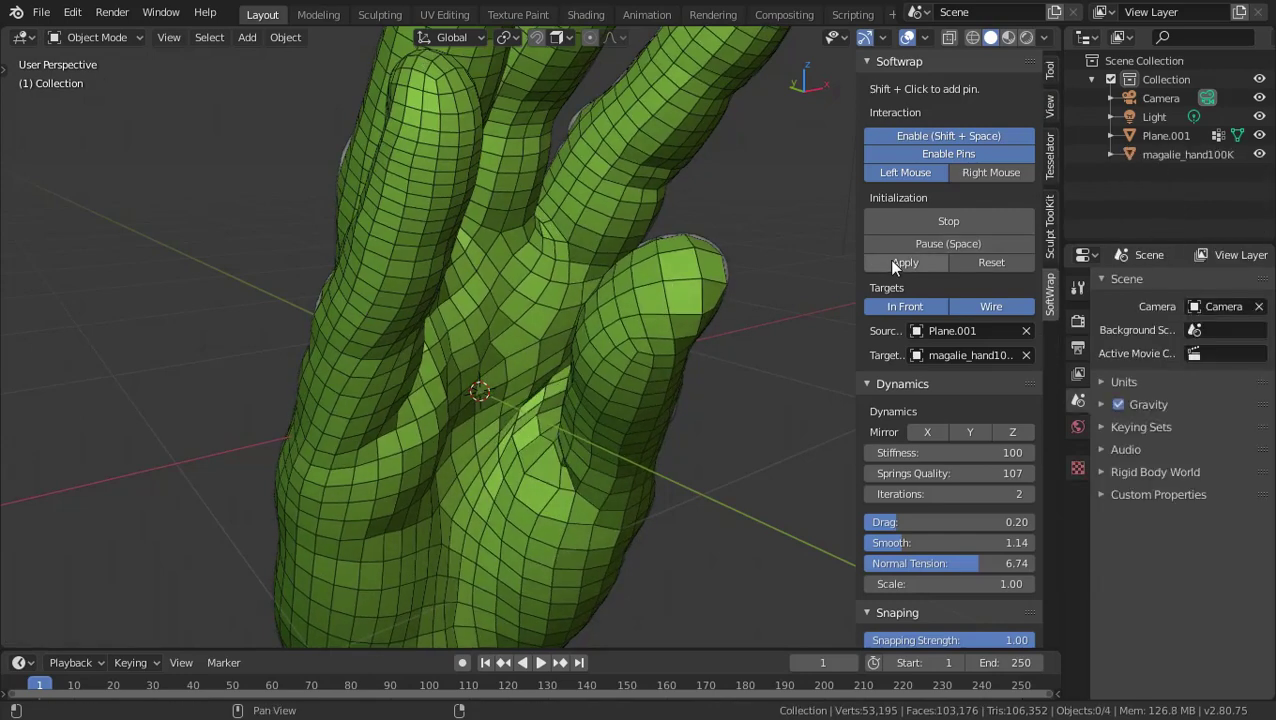
scroll(596, 335, down, 5)
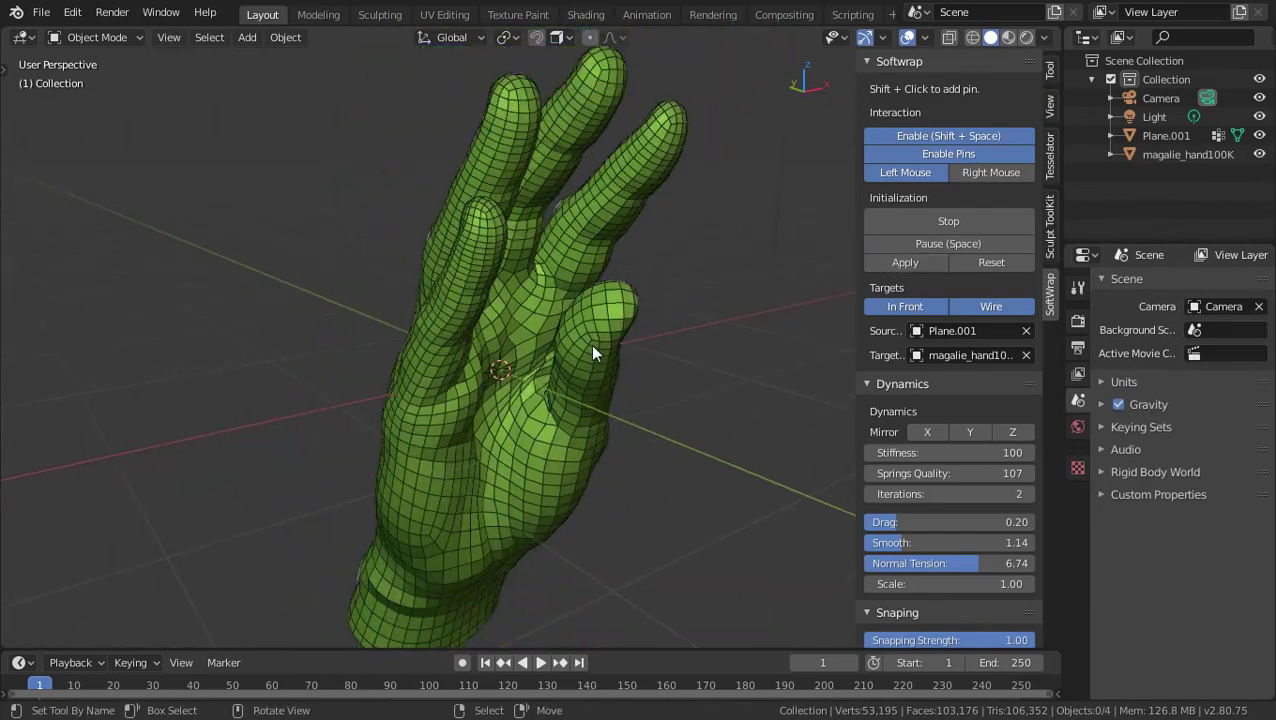
drag(948, 542, 880, 542)
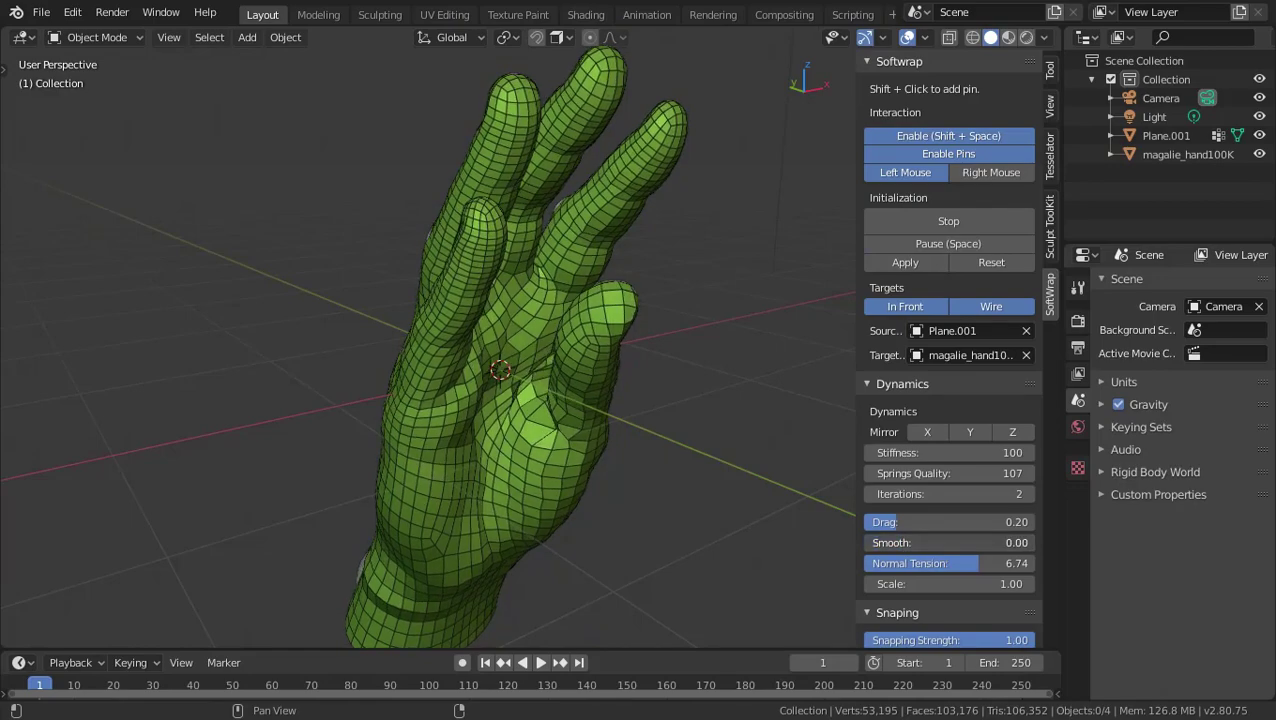
scroll(569, 440, up, 5)
Select Plane.001 and enter Edit Mode, zooming in on the thumb–index webbing.
click(564, 444)
click(564, 444)
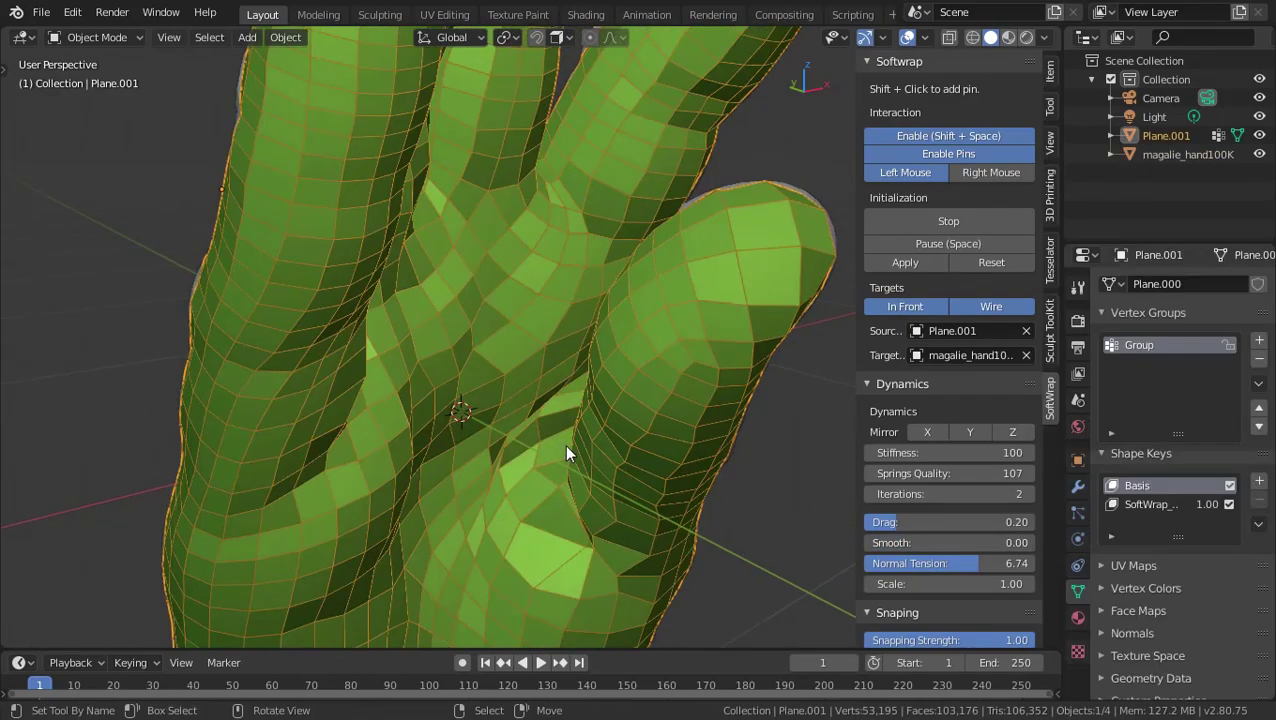
mouse_move(564, 444)
middle_down()
mouse_move(357, 484)
mouse_move(594, 473)
mouse_move(679, 326)
mouse_move(620, 280)
middle_up()
key(Tab)
middle_drag(533, 277, 840, 258)
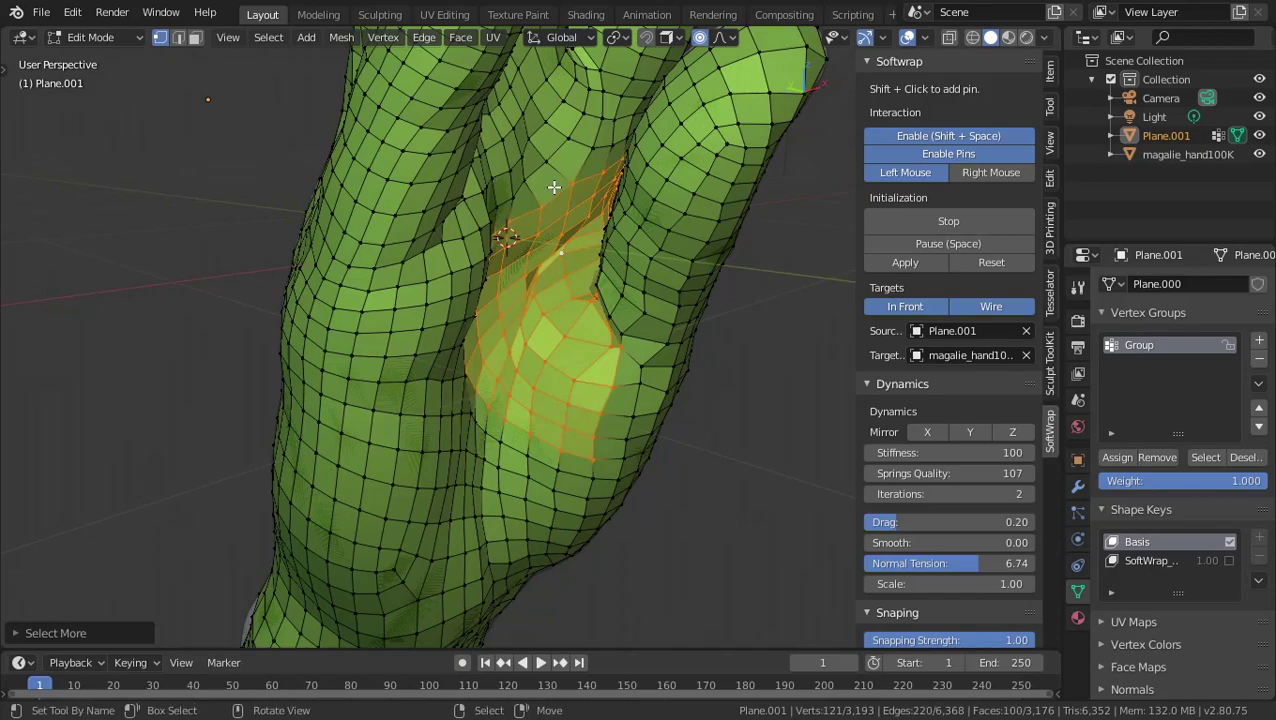
middle_drag(641, 269, 489, 292)
Clean the webbing vertices with Smooth Vertices and Slide Vertices from the Vertex menu.
key(ctrl+v)
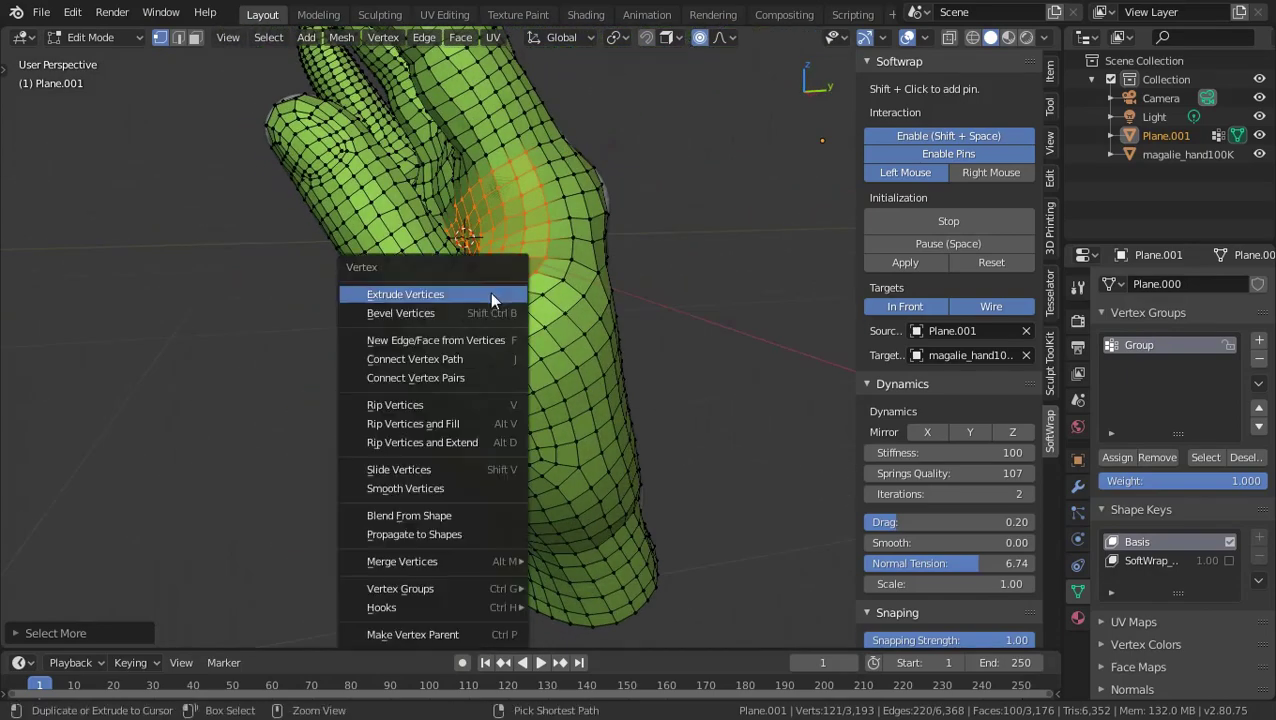
click(436, 489)
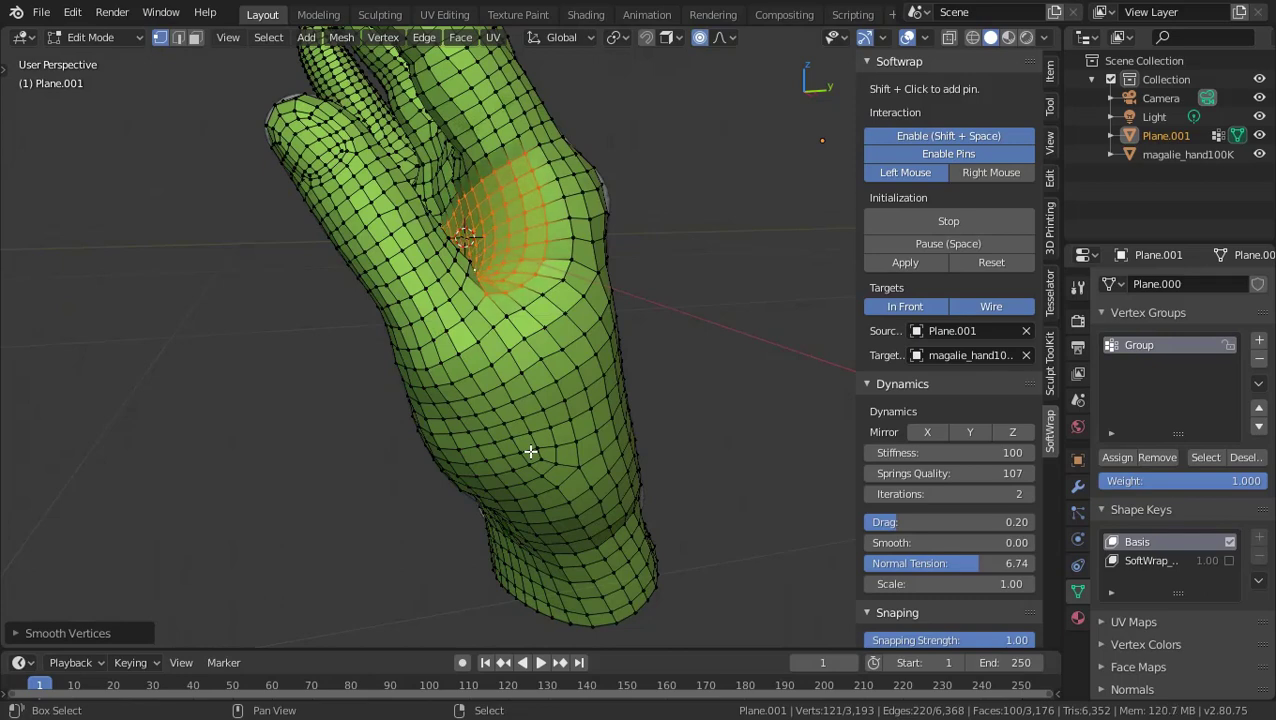
mouse_move(530, 452)
middle_down()
mouse_move(581, 273)
mouse_move(557, 388)
mouse_move(484, 255)
middle_up()
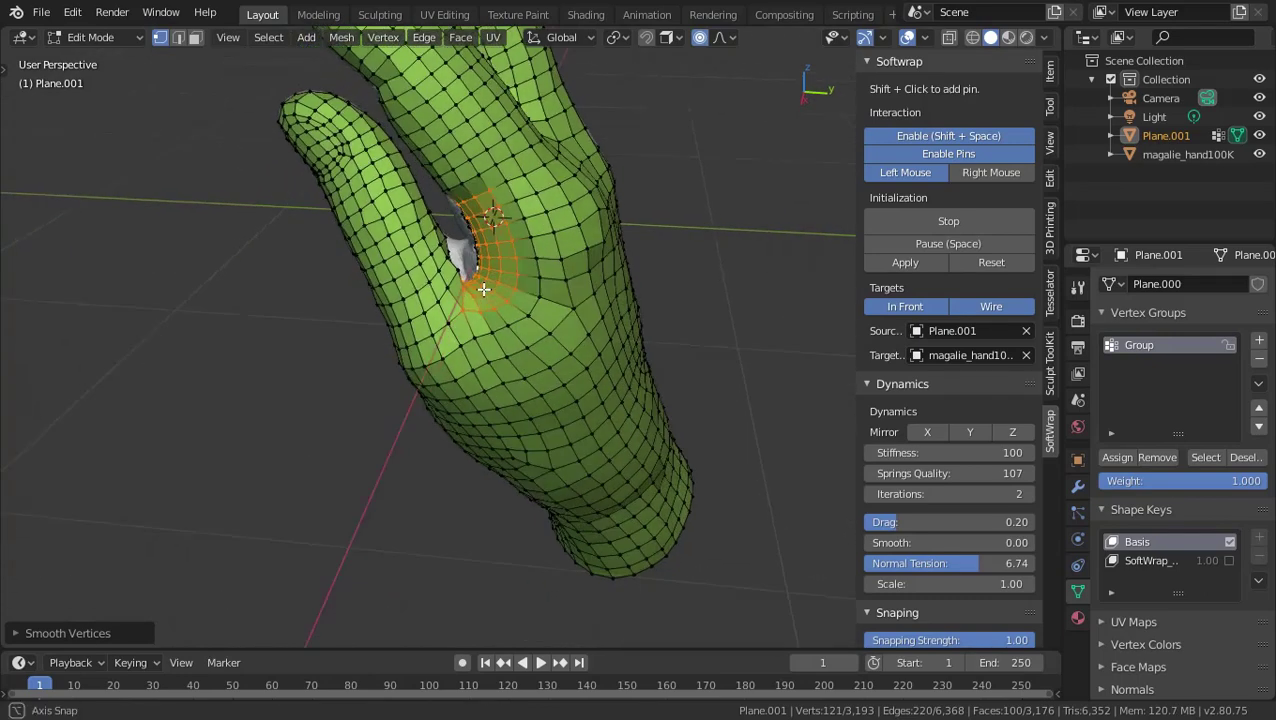
key(alt+a)
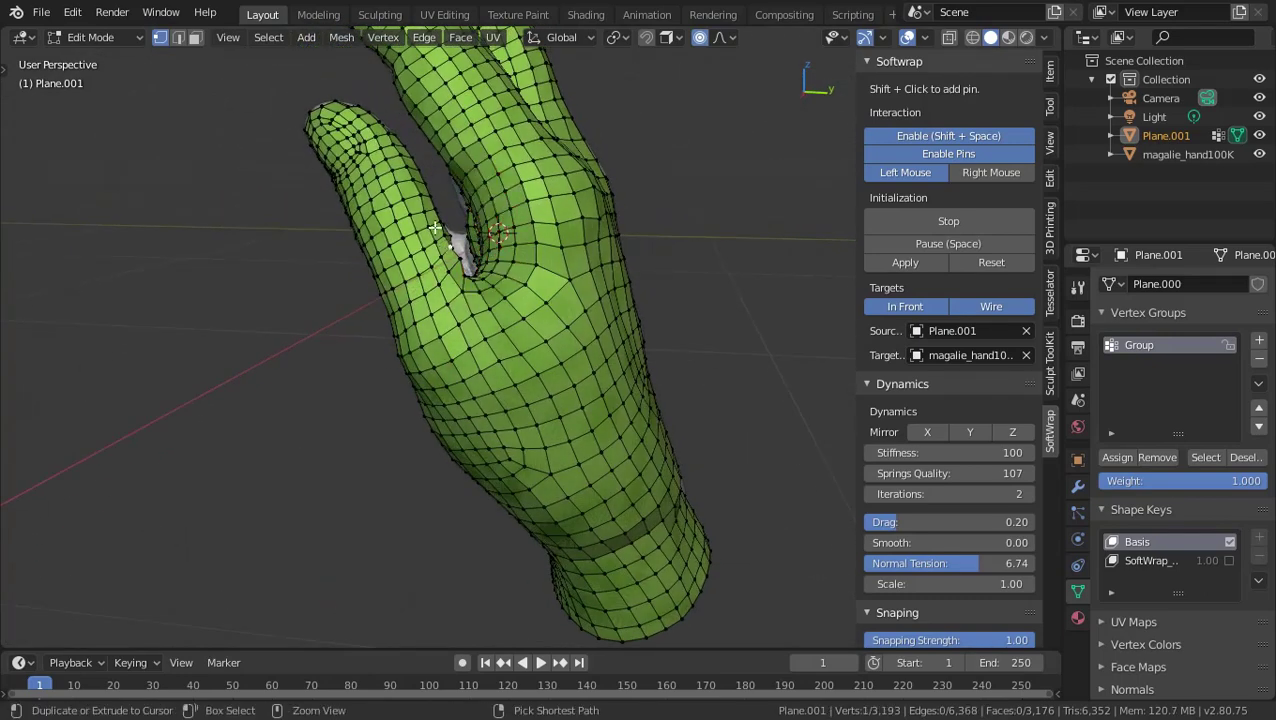
key(ctrl+v)
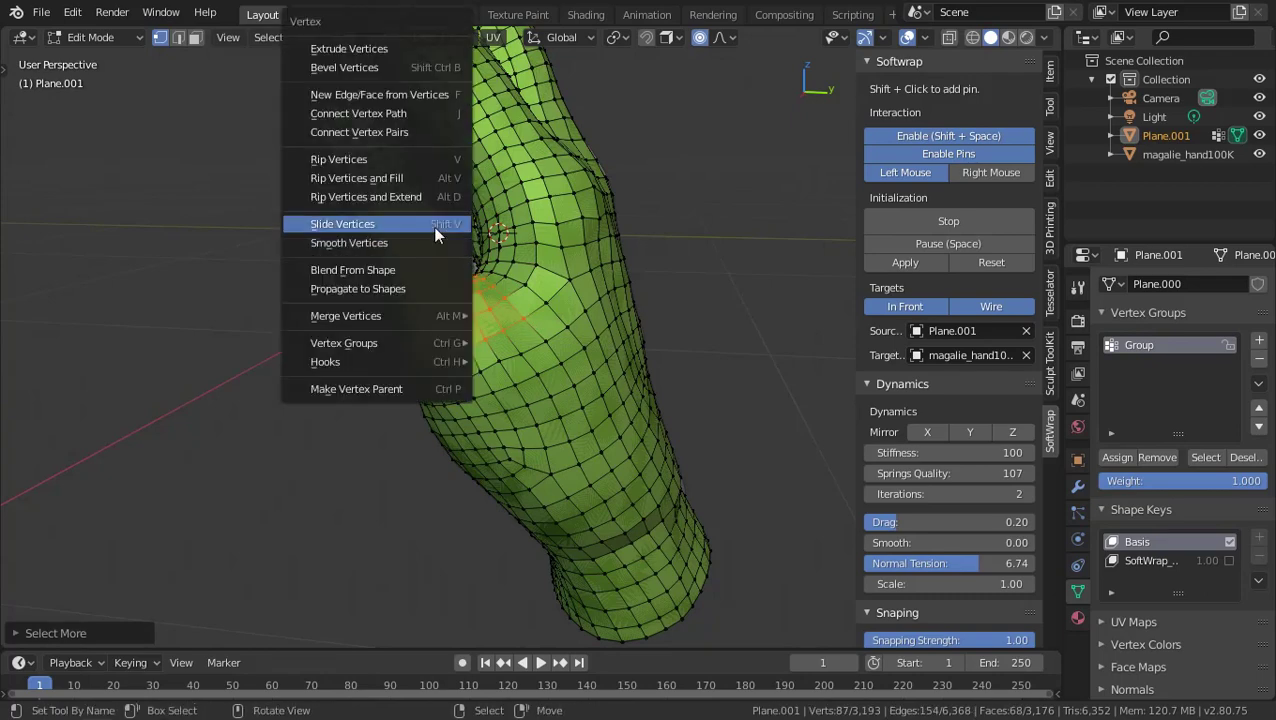
click(433, 226)
click(452, 224)
key(ctrl+v)
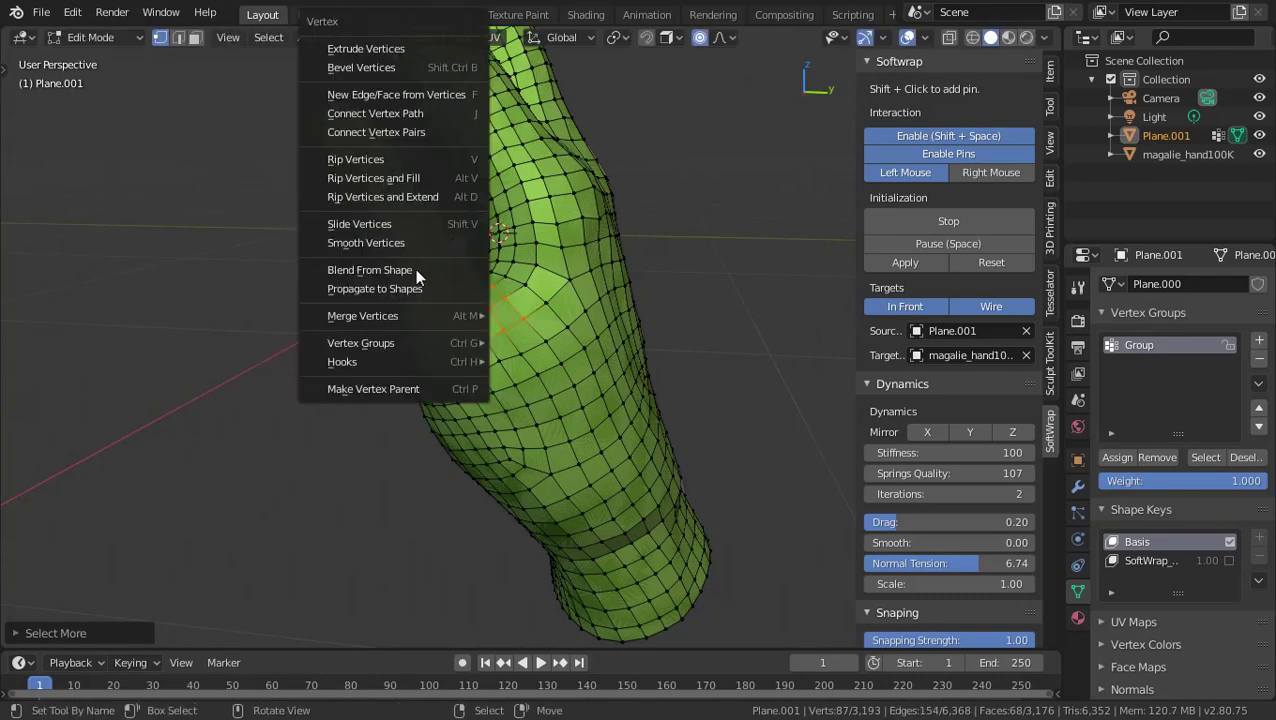
click(391, 246)
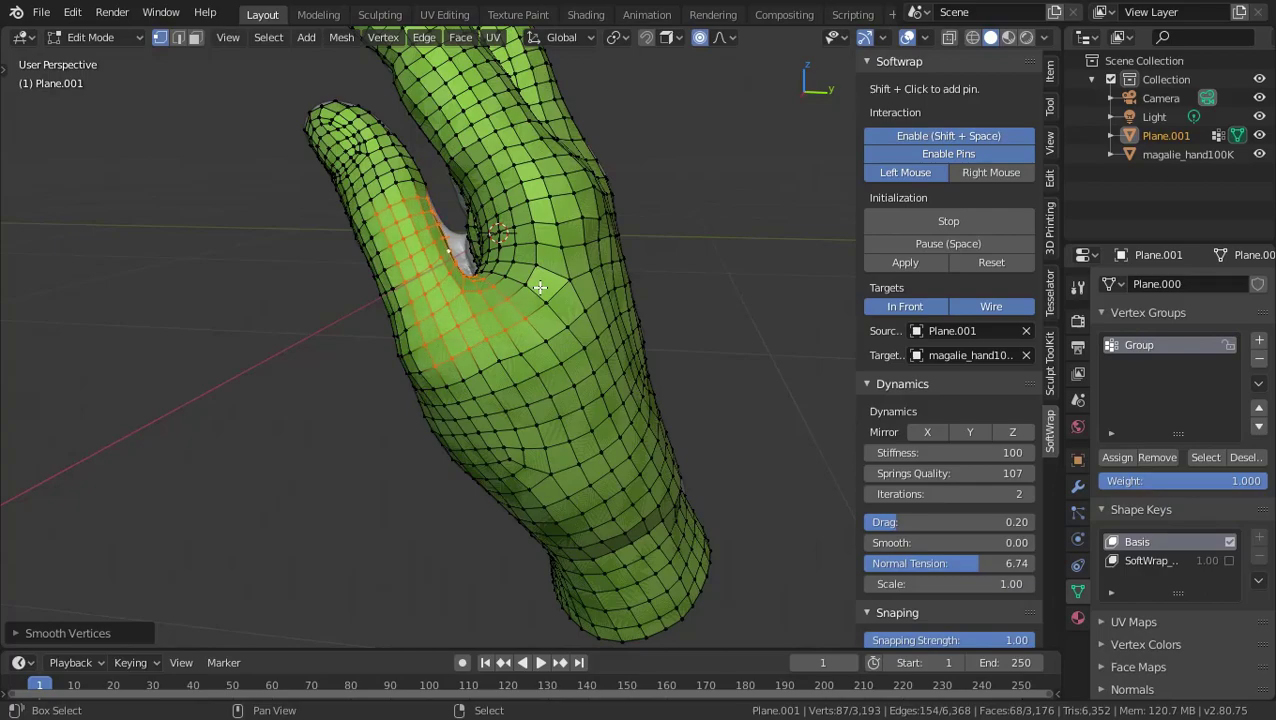
Reshape the finger and webbing vertices with several proportional-falloff grab moves.
mouse_move(540, 287)
middle_down()
mouse_move(362, 296)
mouse_move(632, 302)
mouse_move(731, 284)
mouse_move(596, 244)
mouse_move(595, 220)
middle_up()
key(alt+a)
key(g)
click(596, 205)
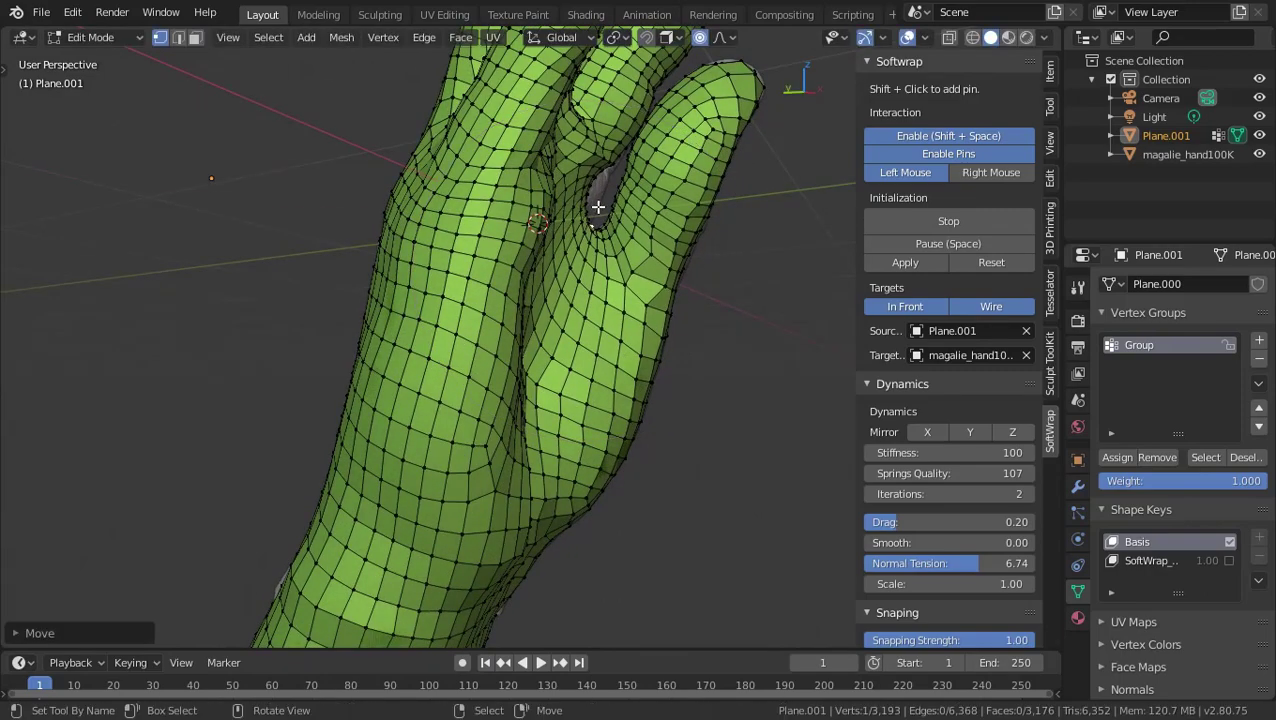
key(g)
click(594, 190)
mouse_move(594, 190)
middle_down()
mouse_move(584, 242)
mouse_move(277, 304)
mouse_move(517, 270)
middle_up()
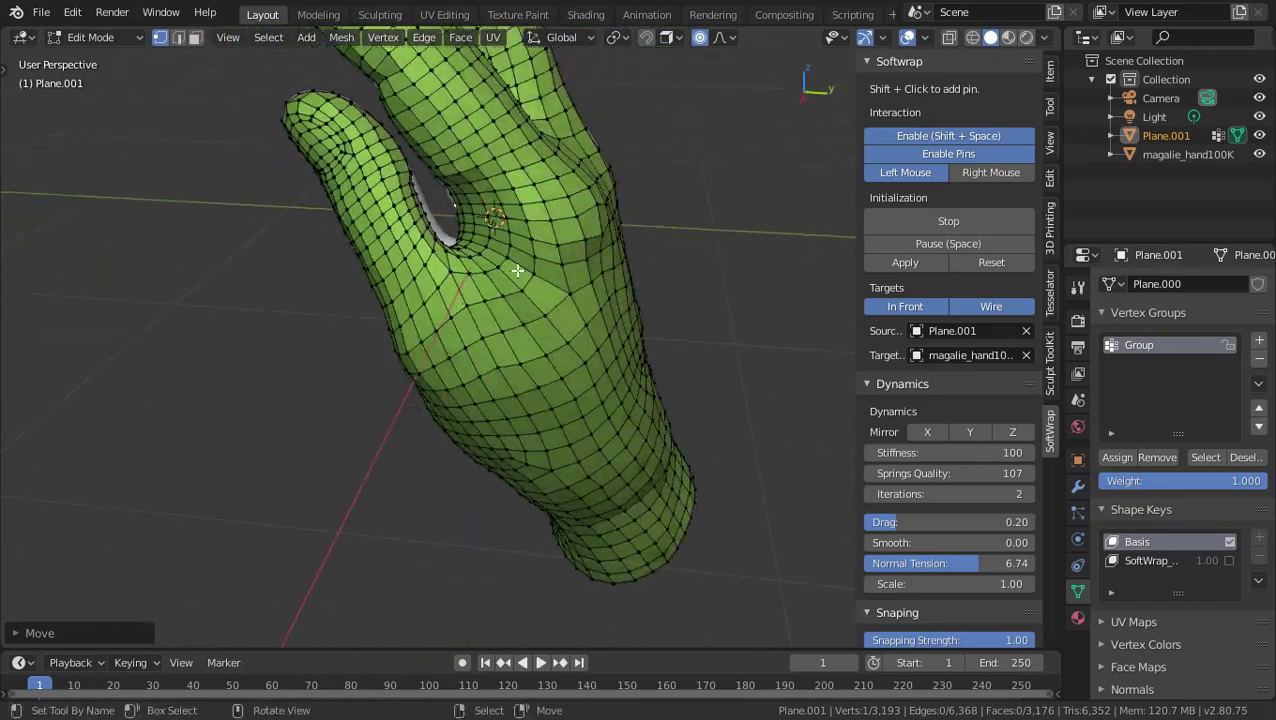
key(g)
click(412, 216)
key(g)
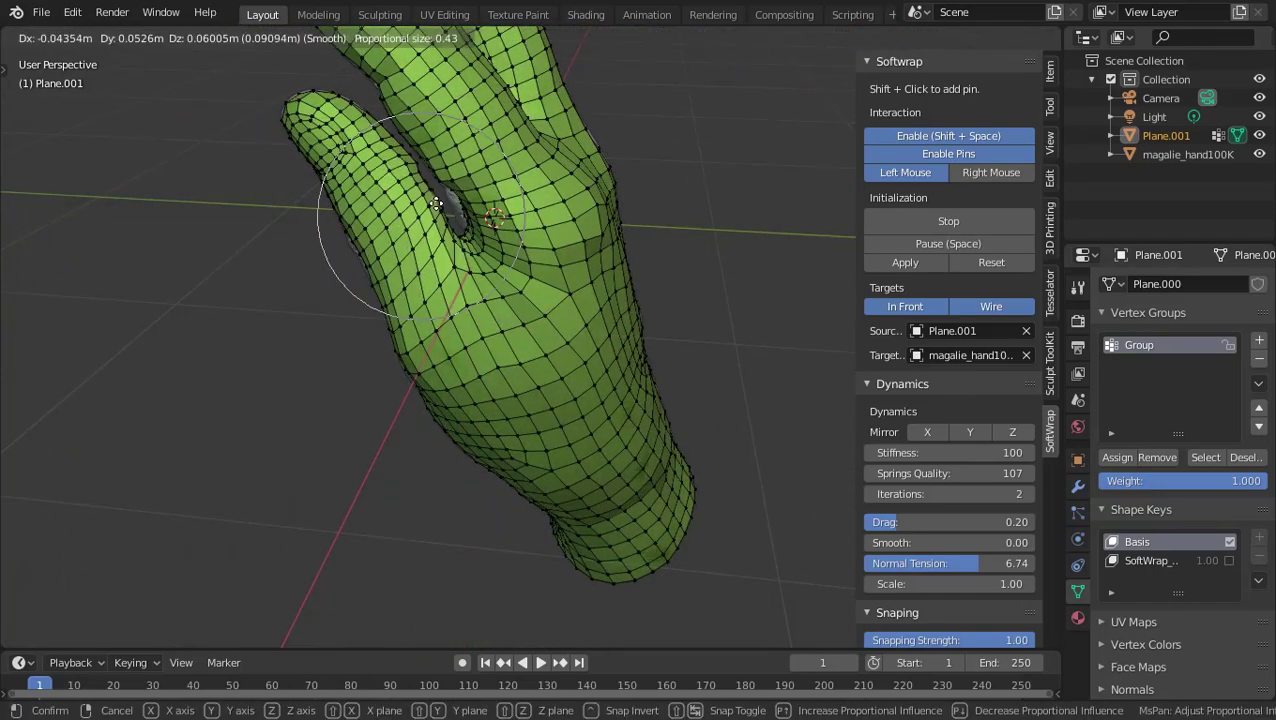
click(436, 205)
Inspect the cleaned hand from other angles and return to Object Mode.
mouse_move(436, 205)
middle_down()
mouse_move(601, 253)
mouse_move(890, 251)
middle_up()
mouse_move(789, 256)
middle_down()
mouse_move(560, 280)
mouse_move(639, 286)
middle_up()
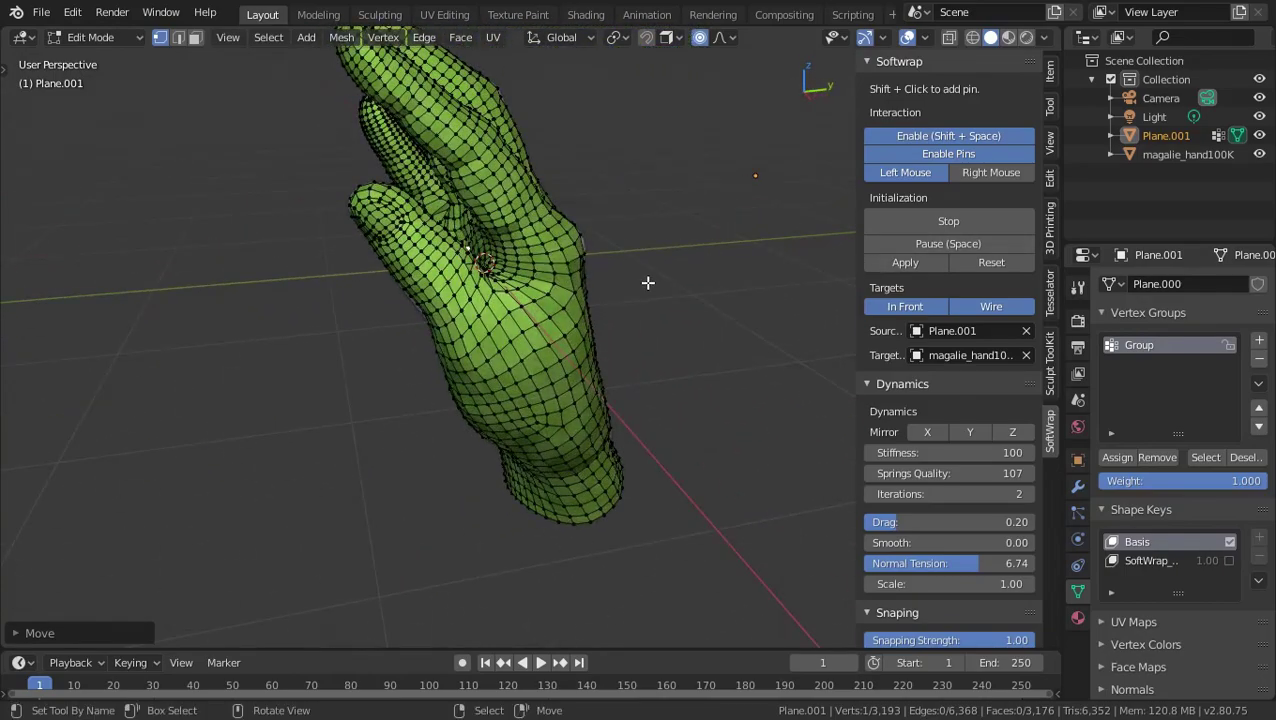
key(Tab)
scroll(643, 279, up, 3)
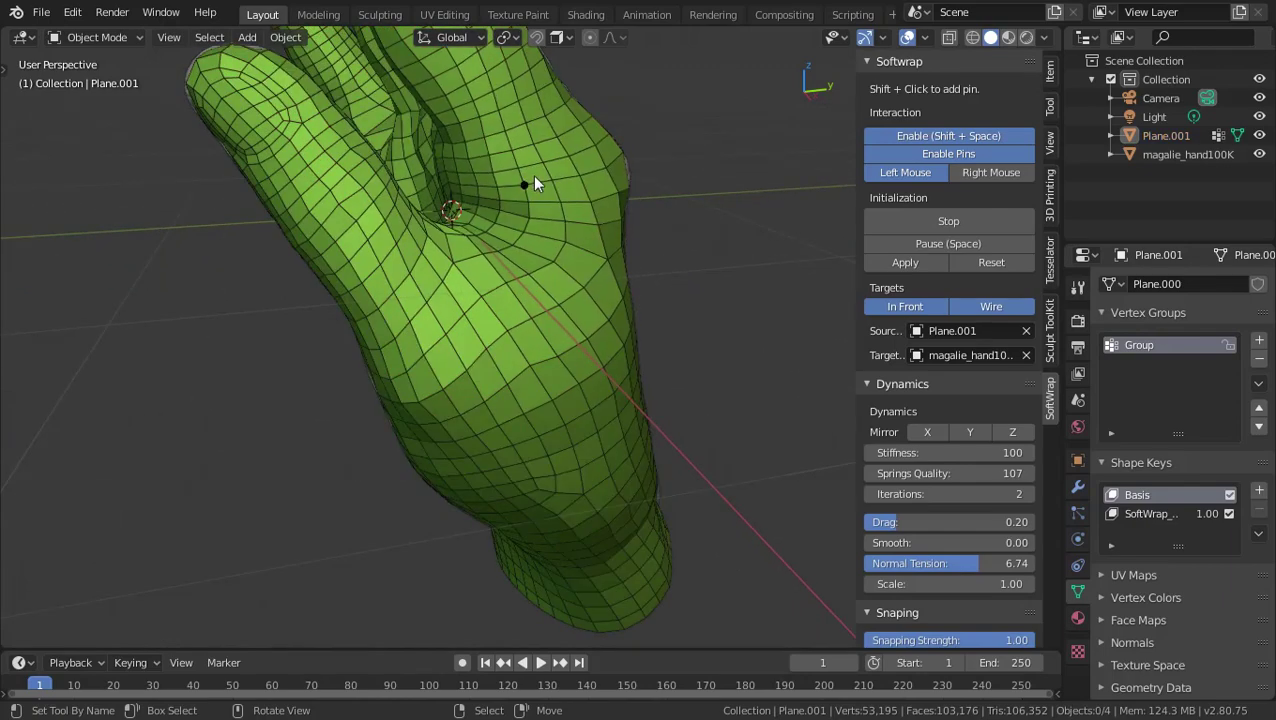
Tug the wrap mesh into place, then briefly enter and leave Sculpt Mode via Ctrl+Tab.
mouse_move(534, 184)
mouse_down()
mouse_move(529, 136)
mouse_move(570, 164)
mouse_move(495, 193)
mouse_up()
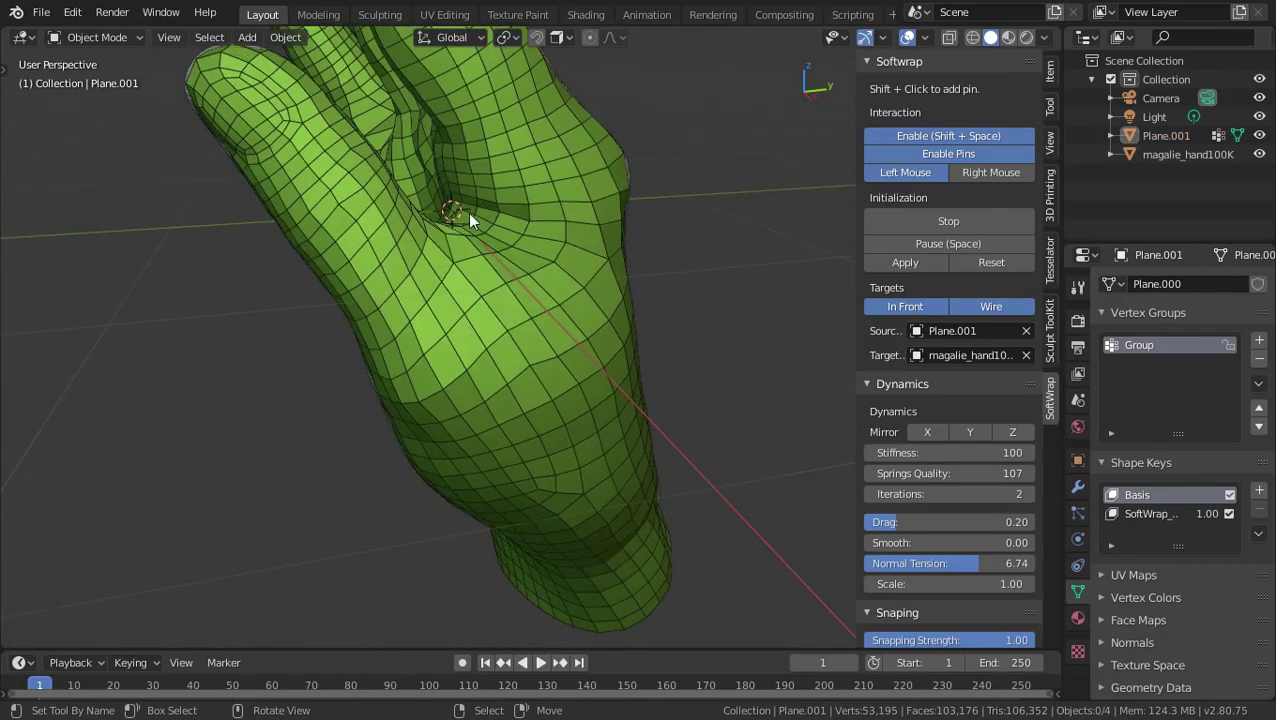
mouse_move(470, 212)
middle_down()
mouse_move(492, 350)
mouse_move(439, 336)
mouse_move(473, 287)
mouse_move(470, 350)
mouse_move(420, 310)
mouse_move(669, 308)
mouse_move(632, 312)
mouse_move(652, 313)
middle_up()
shift+middle_drag(809, 321, 815, 333)
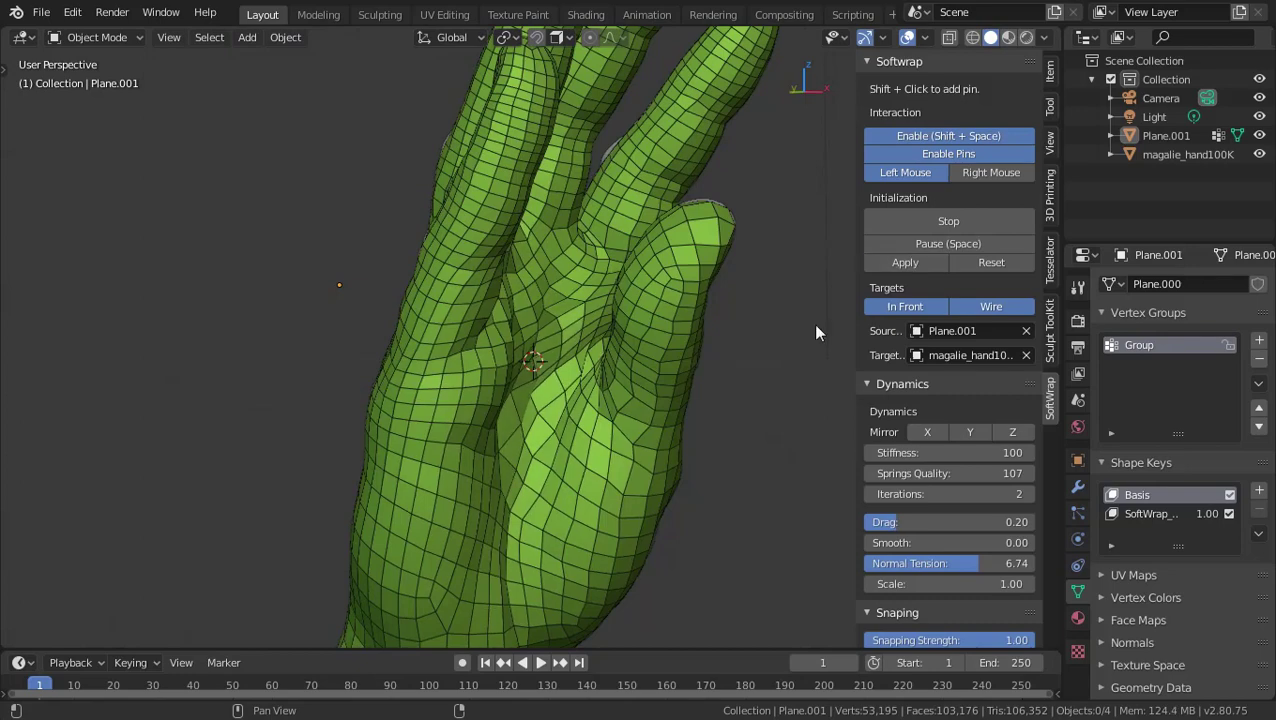
key(ctrl+Tab)
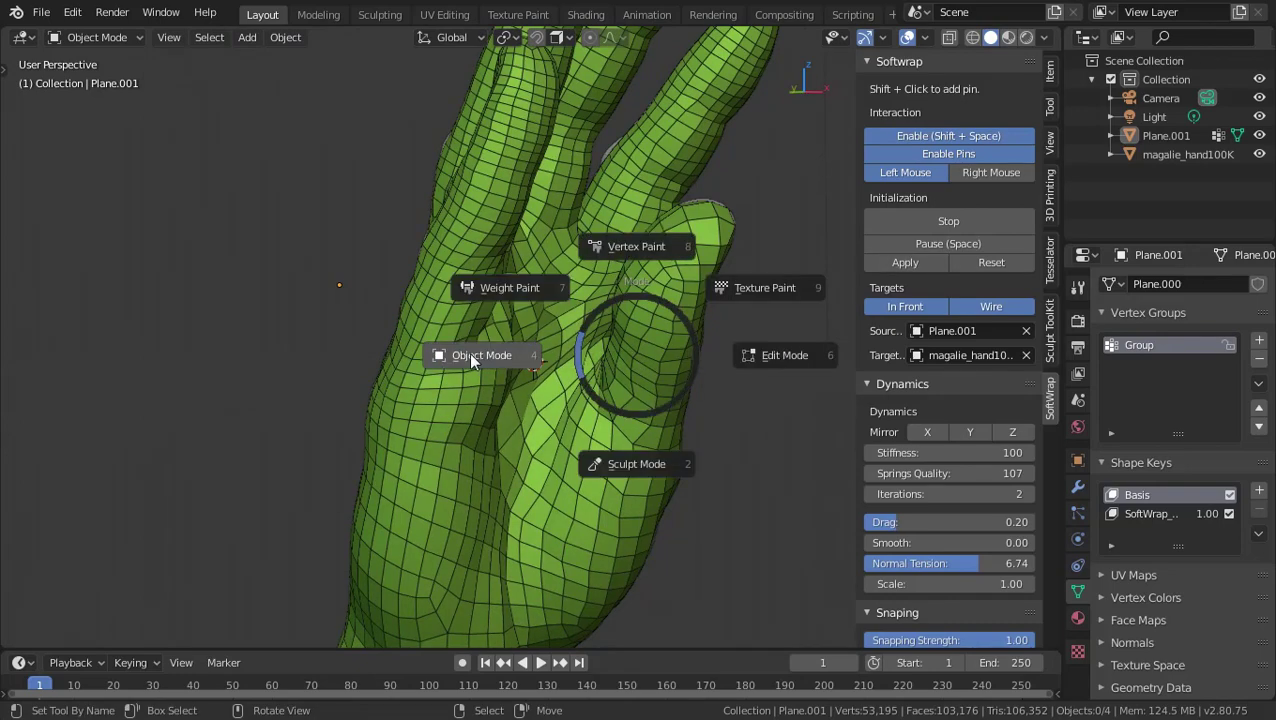
click(615, 470)
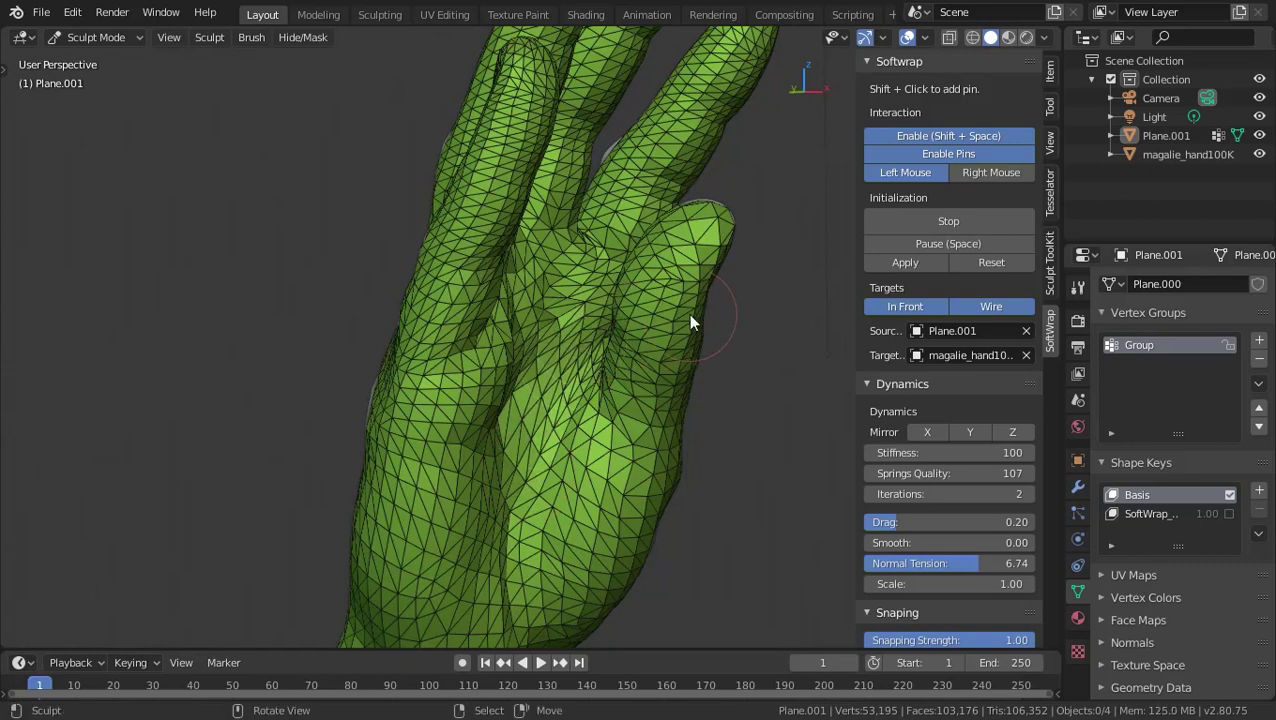
key(Escape)
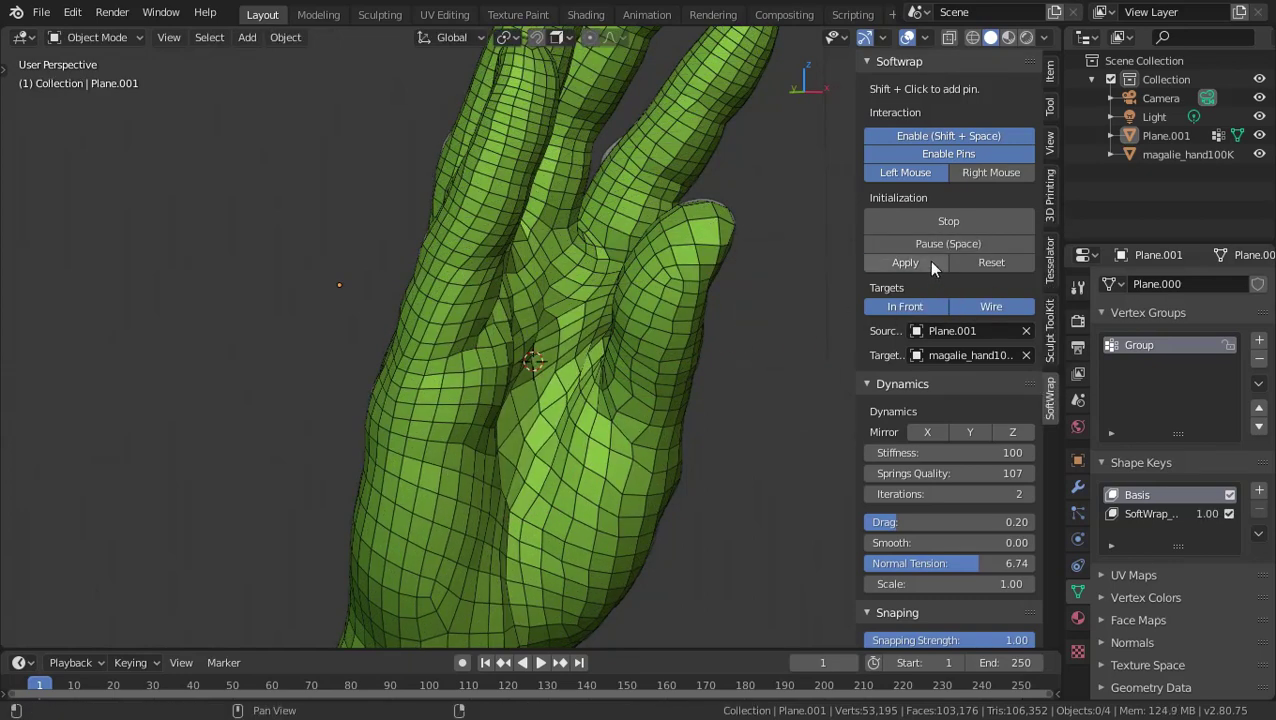
Stop the SoftWrap simulation and select the wrap mesh Plane.001.
click(956, 219)
scroll(620, 427, down, 3)
middle_drag(620, 427, 558, 421)
click(557, 421)
click(557, 421)
Move Plane.001 along X beside the scanned hand and view both from the front.
key(g)
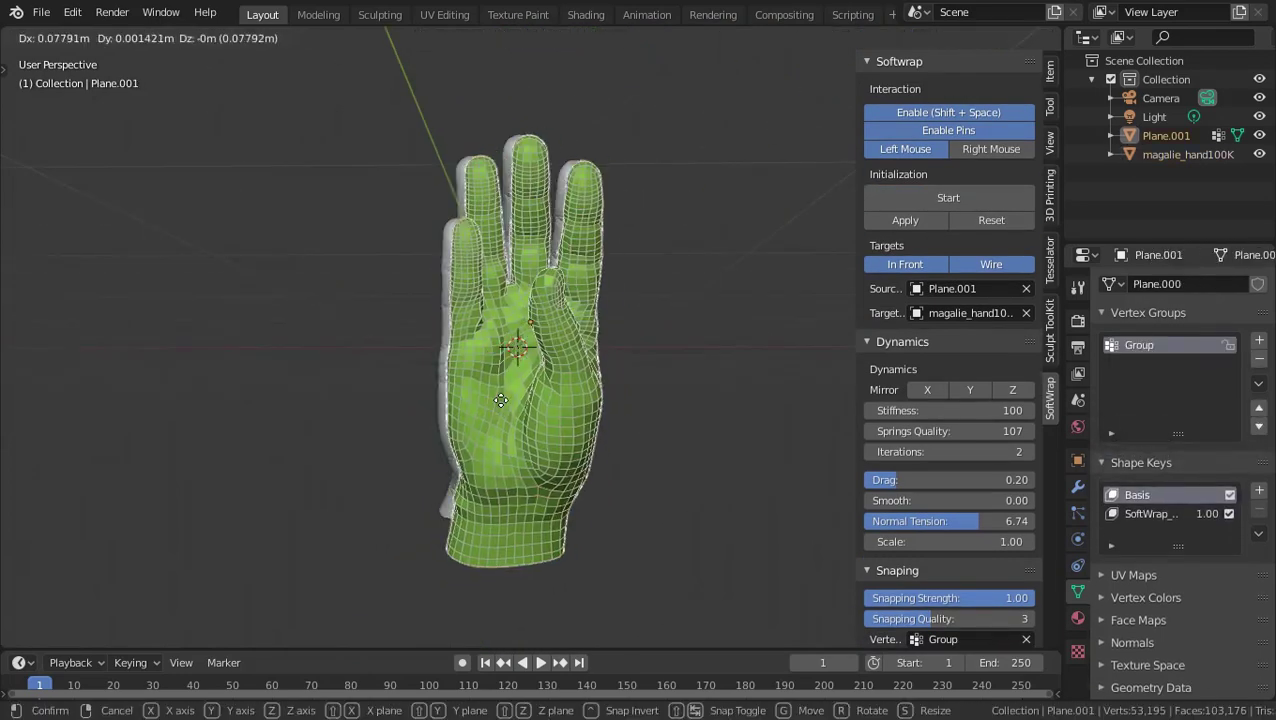
key(x)
click(686, 397)
key(alt+a)
mouse_move(708, 431)
middle_down()
mouse_move(482, 422)
mouse_move(632, 437)
mouse_move(359, 475)
mouse_move(262, 474)
mouse_move(491, 465)
mouse_move(493, 629)
mouse_move(602, 599)
mouse_move(945, 564)
mouse_move(478, 463)
mouse_move(228, 474)
mouse_move(130, 507)
middle_up()
scroll(482, 422, up, 2)
mouse_move(669, 518)
middle_down()
mouse_move(450, 436)
mouse_move(421, 487)
mouse_move(479, 508)
middle_up()
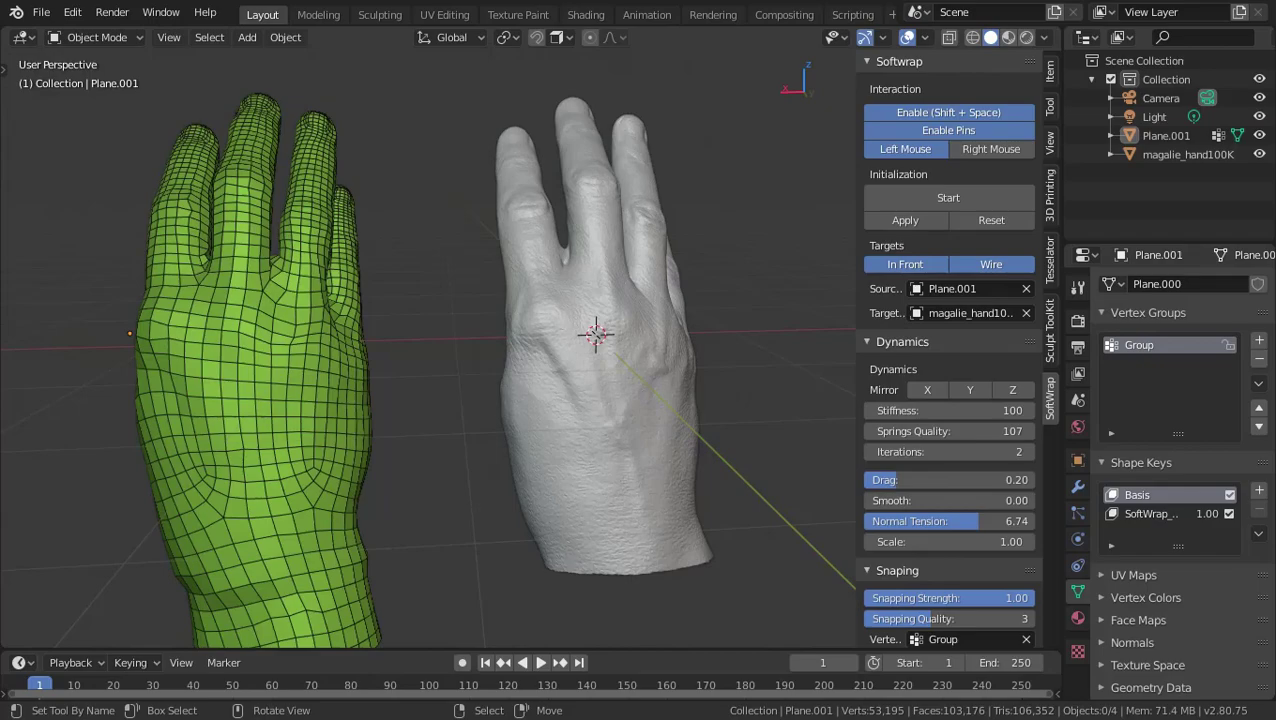